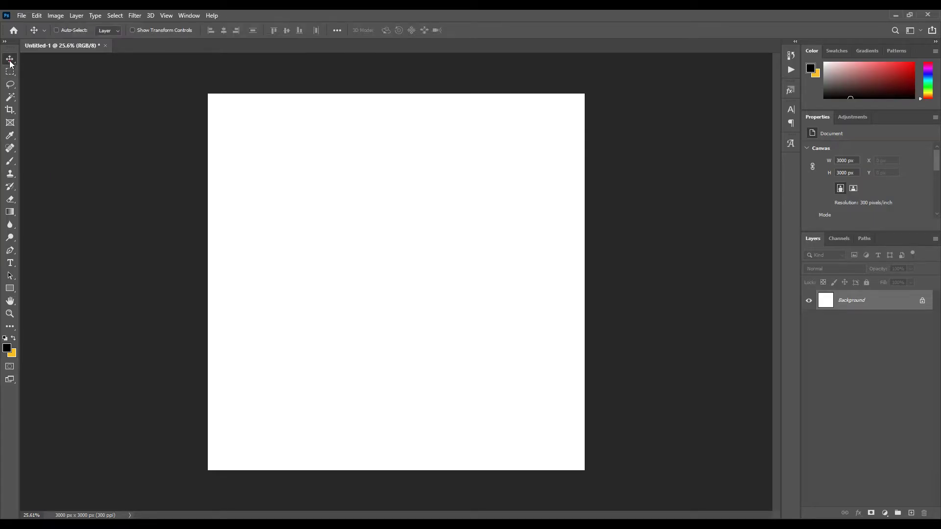
- Drop the landscape photo from File Explorer onto the blank 3000 × 3000 px canvas
scroll(479, 287, up, 2)
scroll(443, 319, down, 1)
scroll(466, 411, up, 1)
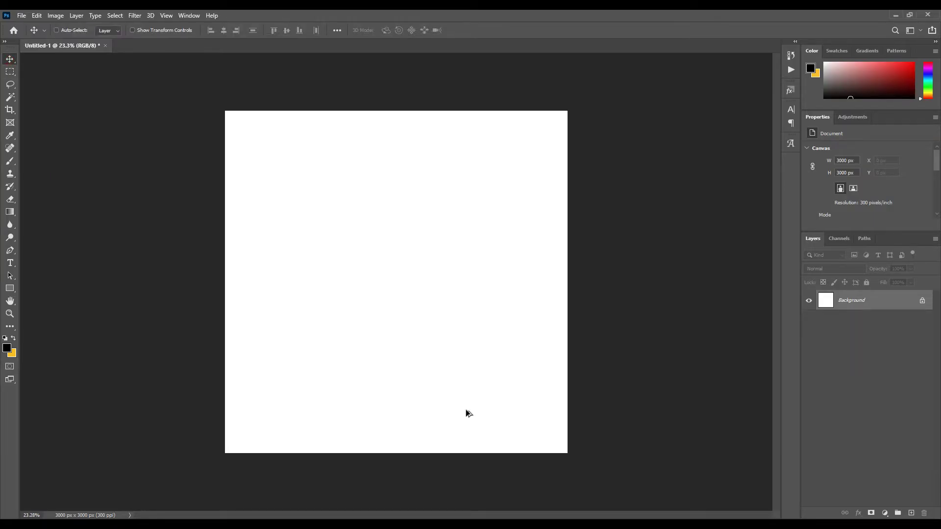
scroll(433, 472, up, 1)
click(336, 512)
mouse_move(286, 264)
mouse_down()
mouse_move(456, 517)
mouse_move(414, 237)
mouse_up()
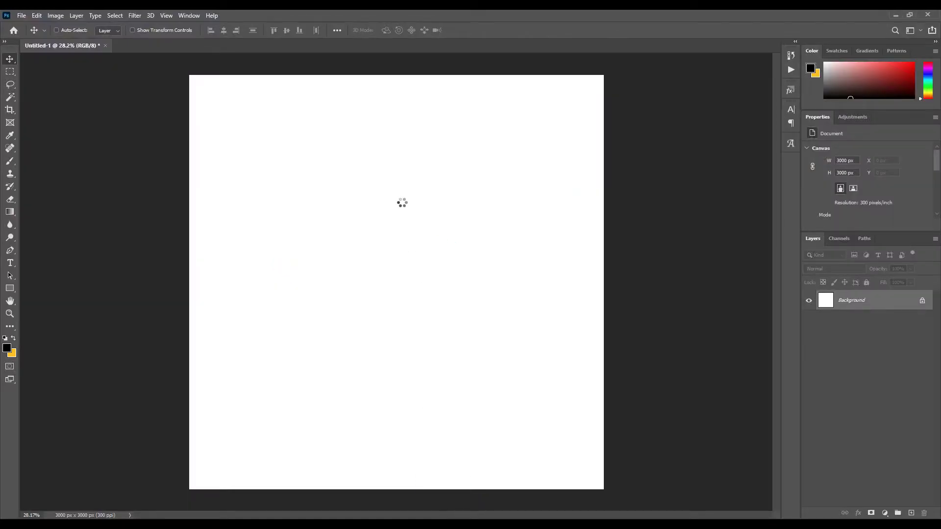
- Stretch the temple sunset photo to fill the whole square canvas and commit the transform
drag(395, 399, 411, 493)
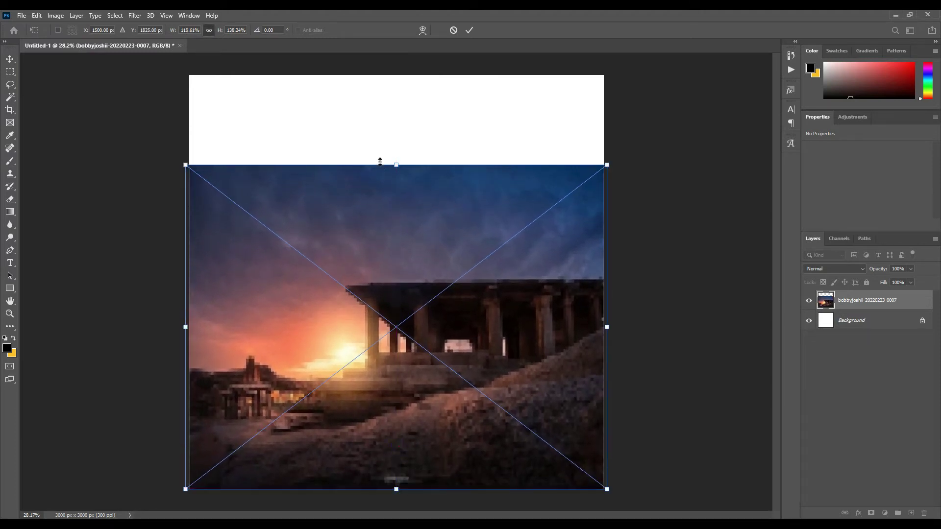
mouse_move(400, 166)
mouse_down()
mouse_move(397, 52)
mouse_move(390, 67)
mouse_move(411, 158)
mouse_up()
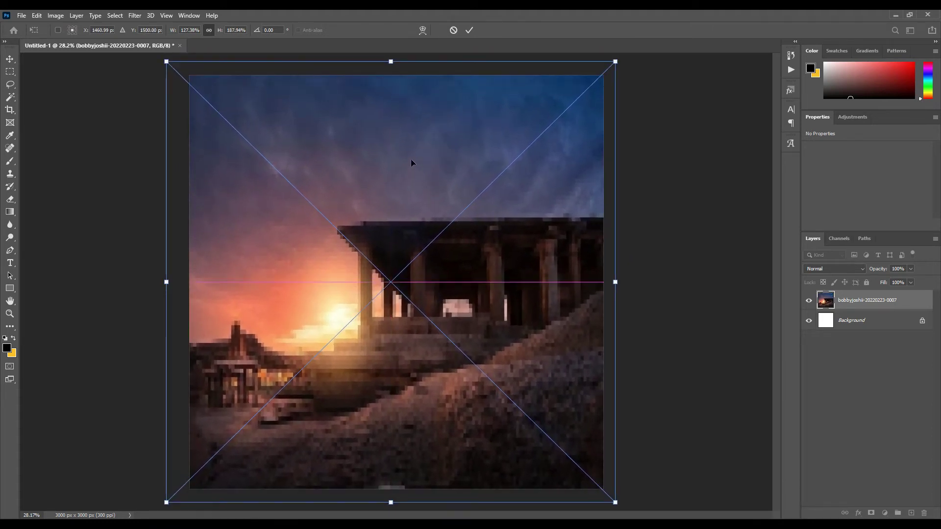
double_click(410, 159)
alt+scroll(410, 159, down, 1)
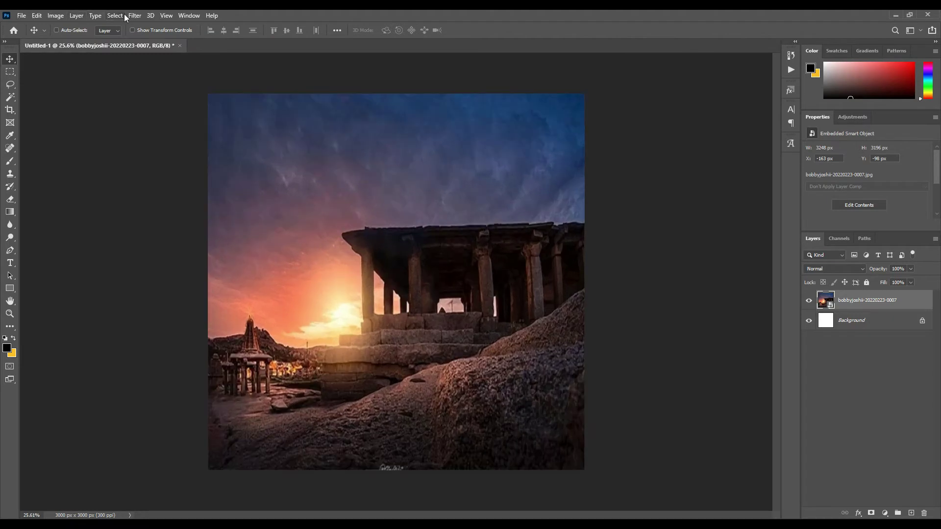
- Apply a heavy Gaussian Blur to the photo as a smart filter
click(133, 15)
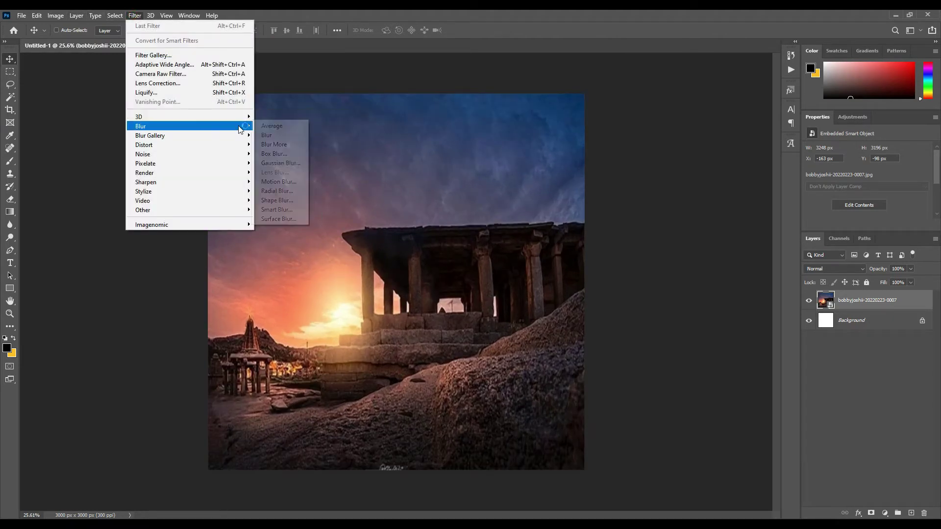
click(292, 167)
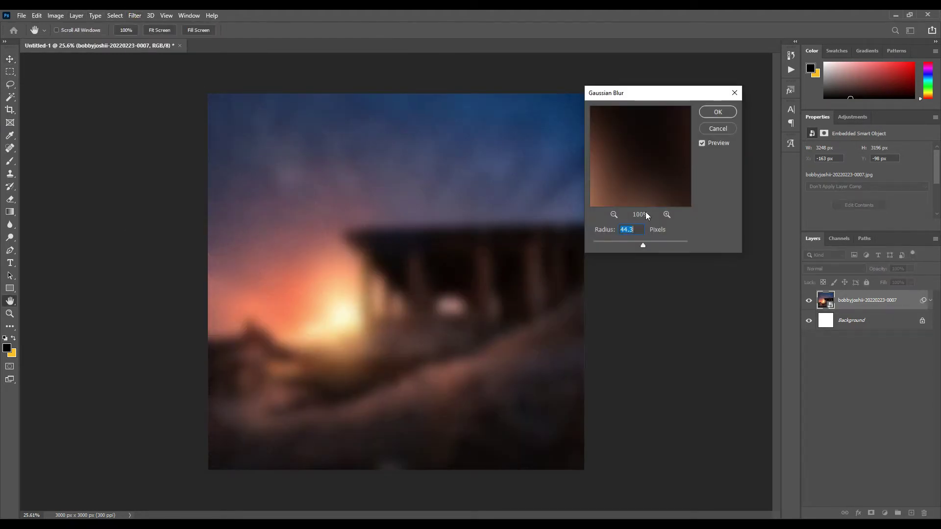
click(719, 113)
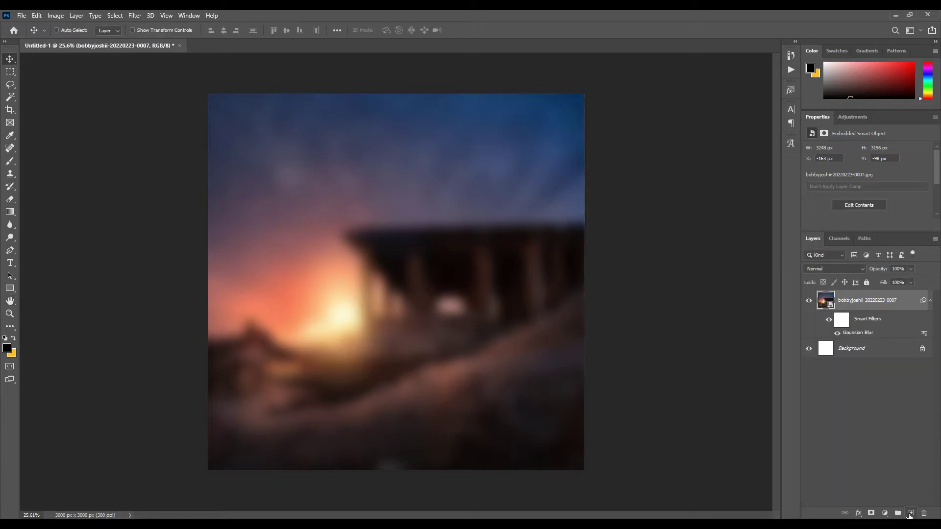
click(910, 514)
- Switch to the Brush tool and choose a soft brush preset
scroll(354, 255, up, 2)
key(b)
scroll(345, 224, down, 3)
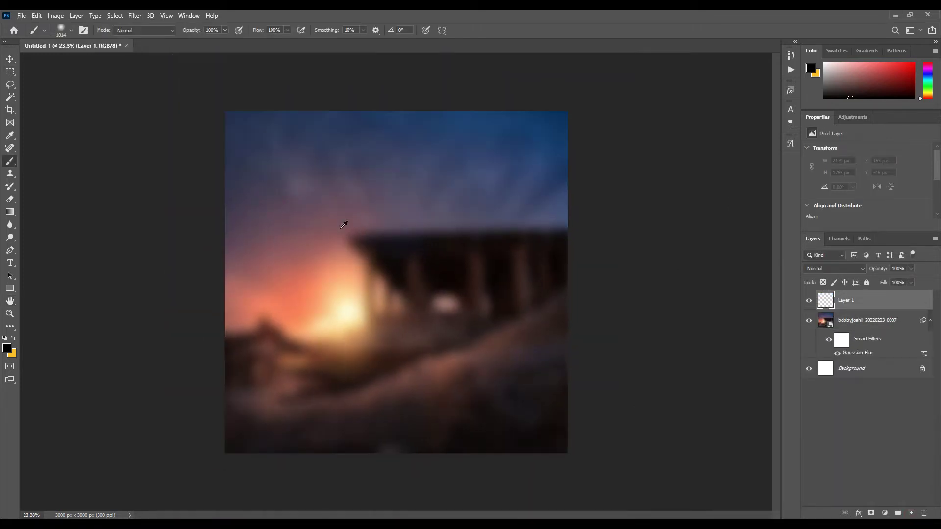
right_click(396, 231)
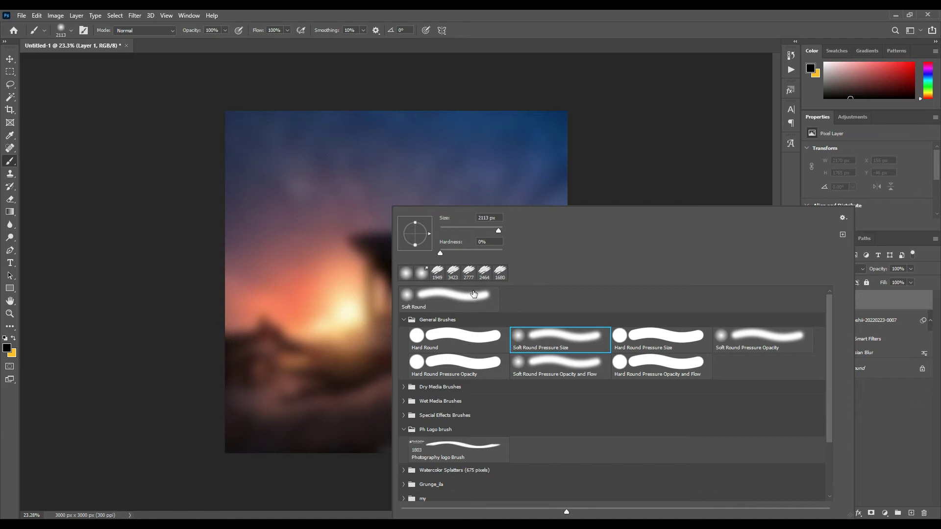
scroll(432, 399, down, 3)
double_click(440, 468)
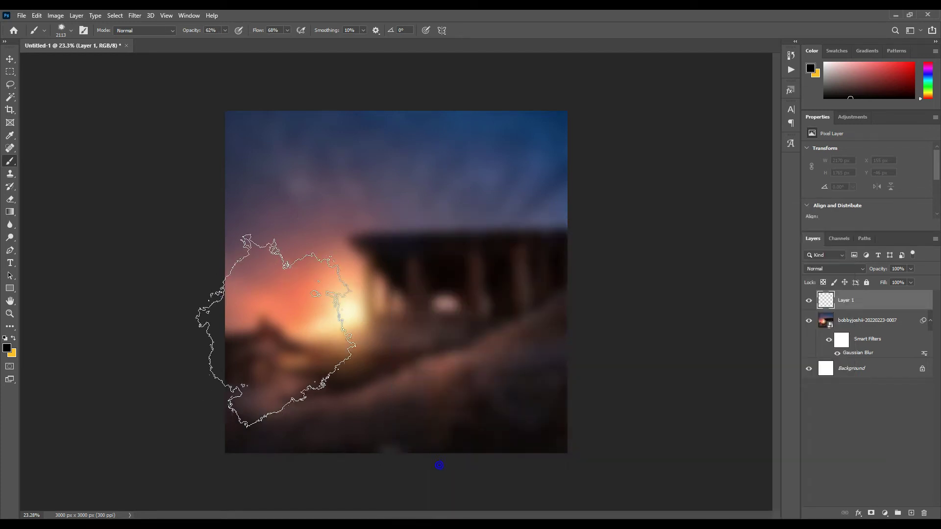
- Sample pink, purple and peach tones and paint a soft peach haze across the canvas
alt+click(265, 307)
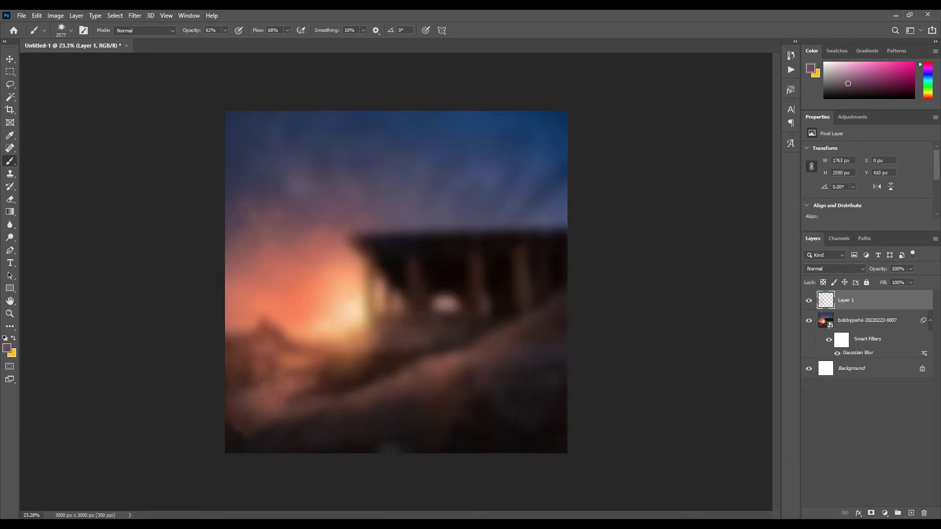
alt+click(302, 215)
alt+click(408, 195)
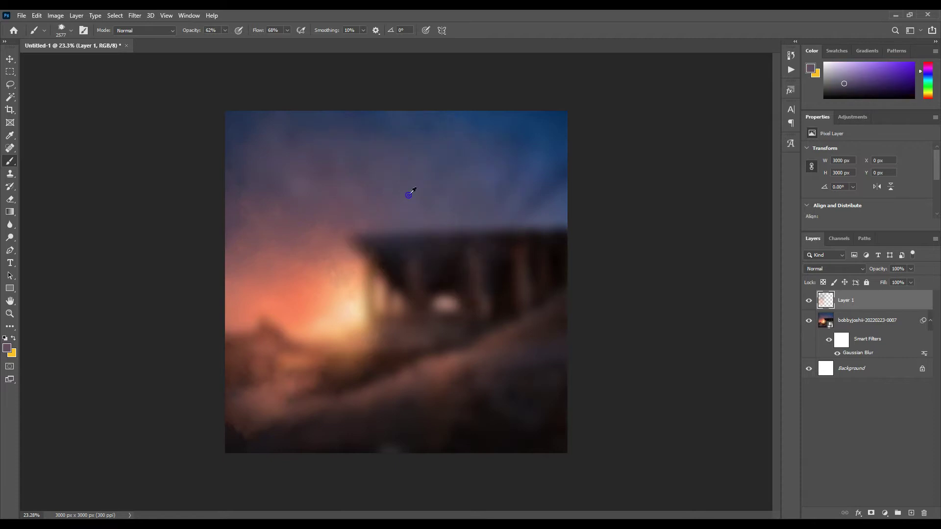
alt+click(504, 243)
alt+click(357, 305)
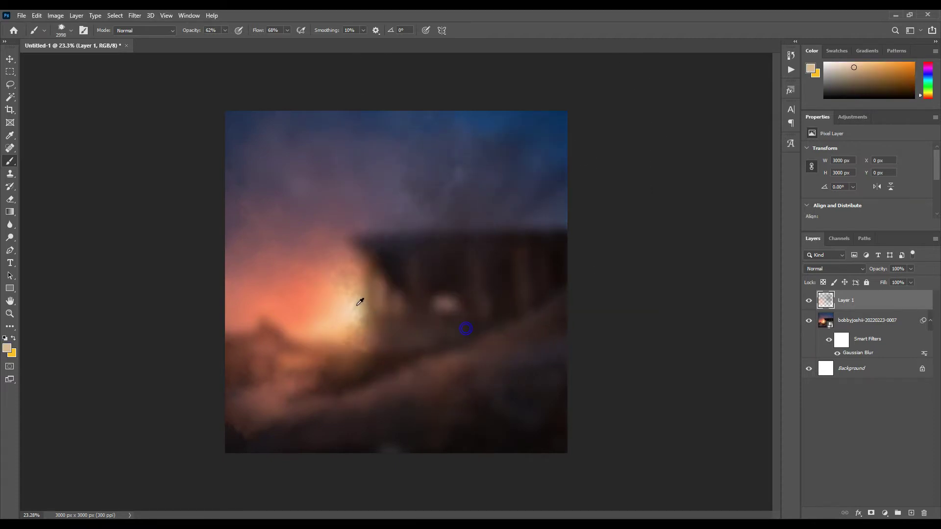
drag(356, 305, 438, 370)
- Sample dark red, dark blue and brown tones and darken the upper-left of the canvas
alt+click(486, 390)
alt+click(534, 309)
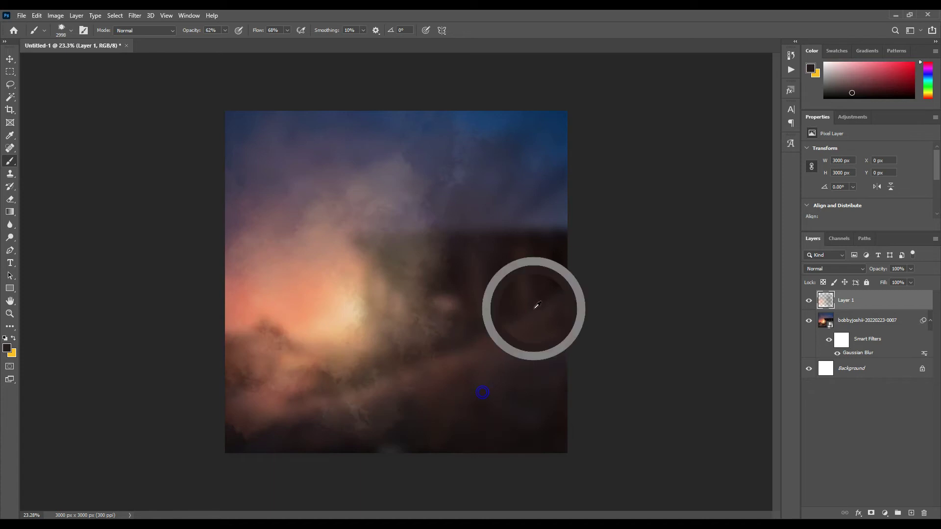
alt+click(408, 117)
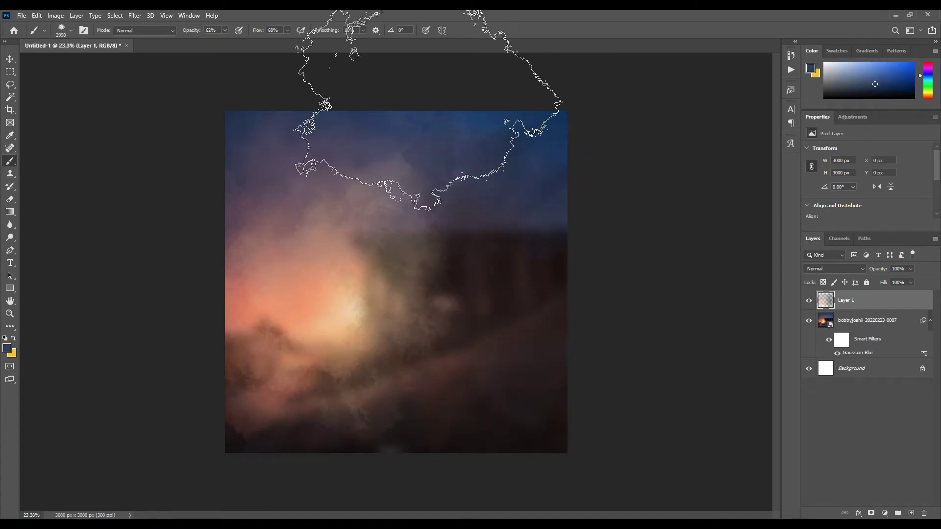
alt+click(502, 115)
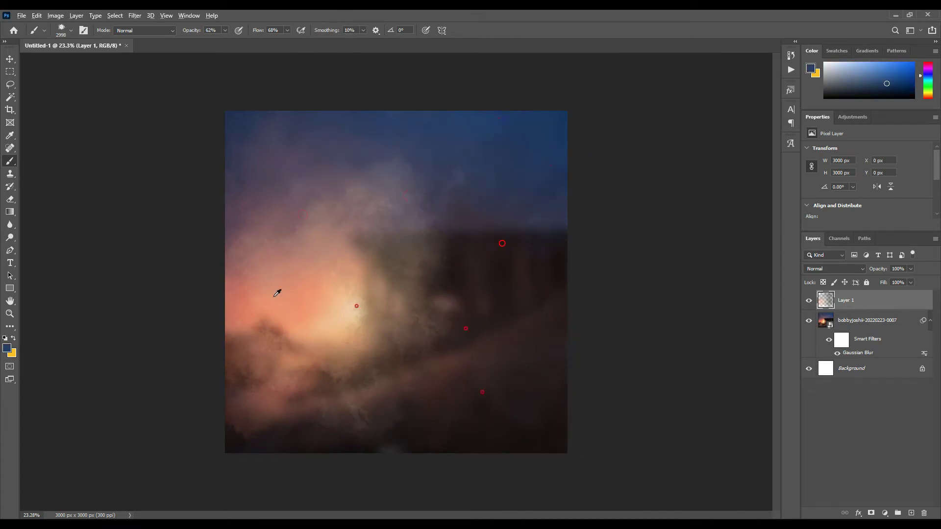
alt+click(245, 381)
drag(232, 131, 355, 76)
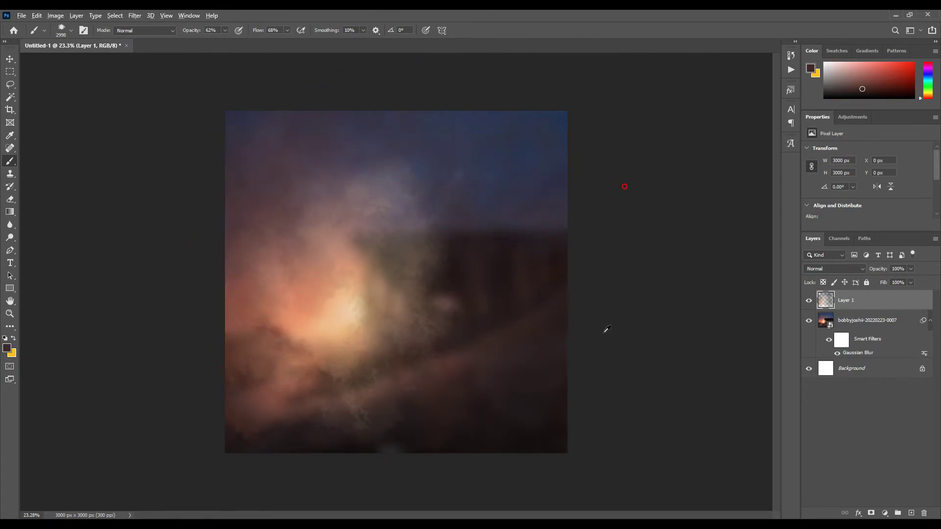
scroll(452, 296, down, 2)
alt+click(393, 305)
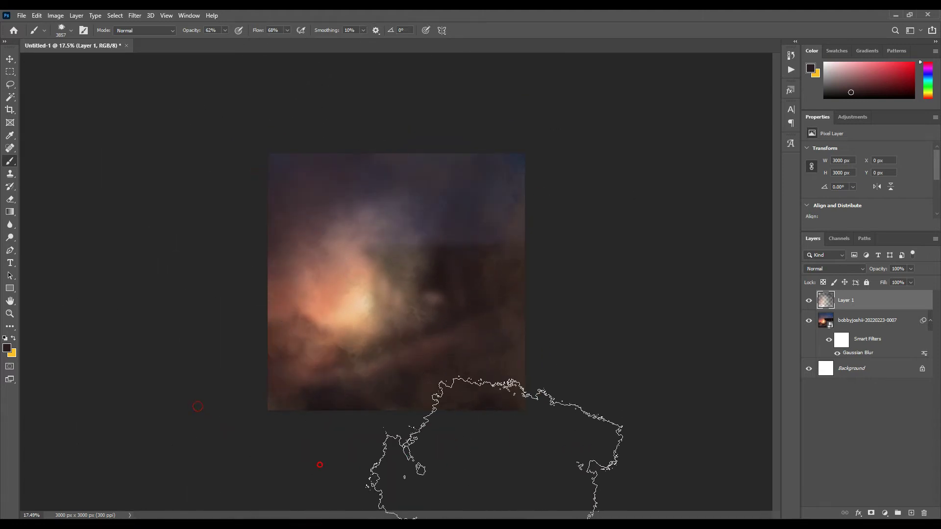
scroll(493, 502, up, 1)
- Add a Brightness/Contrast adjustment layer that raises the background's contrast
click(891, 515)
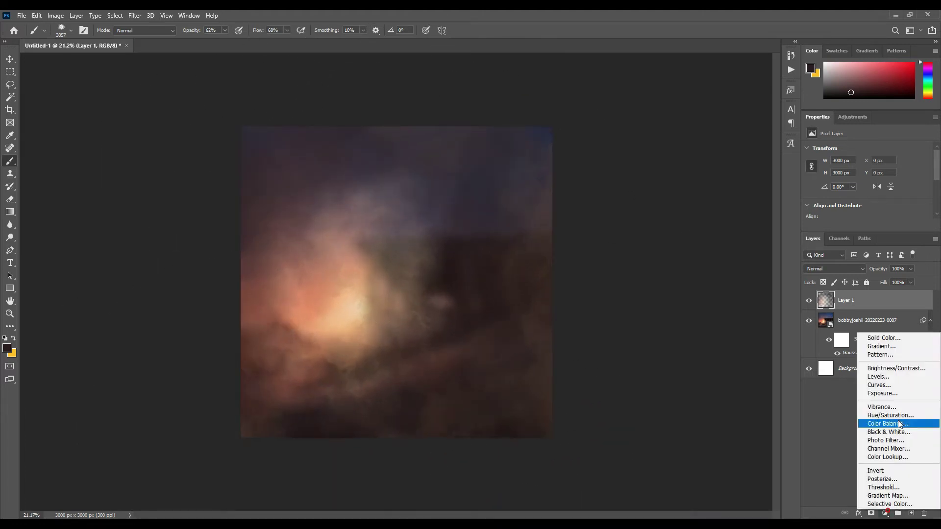
click(894, 368)
drag(867, 195, 887, 196)
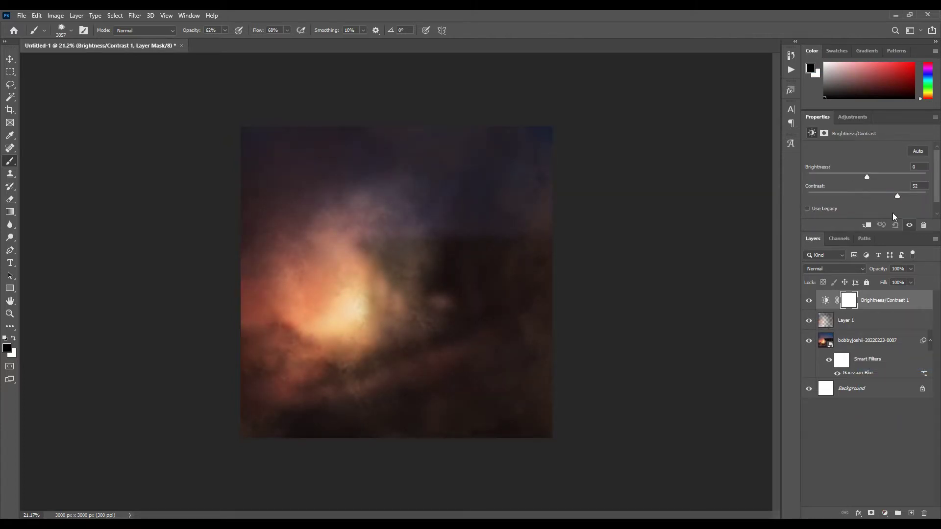
- Add a Color Balance adjustment shifting the midtones slightly toward cyan
click(887, 515)
click(901, 423)
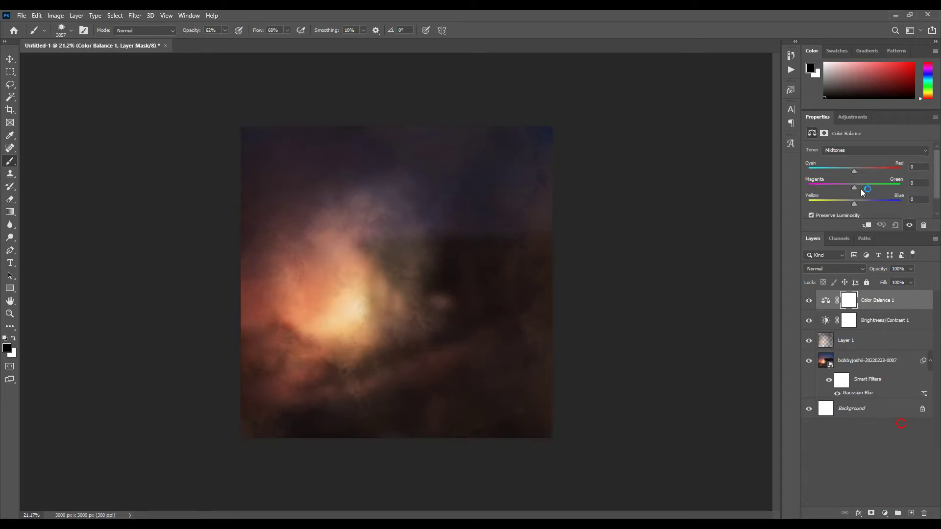
drag(869, 209, 866, 211)
drag(839, 175, 838, 175)
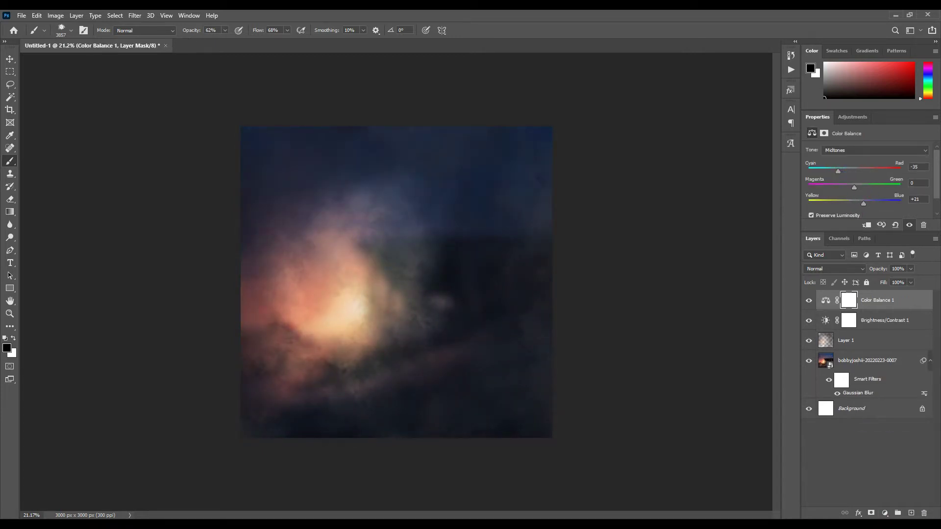
- Scale the portrait photo down, move it up to the canvas centre, and commit
click(10, 59)
scroll(444, 269, up, 2)
scroll(490, 292, down, 2)
scroll(459, 301, up, 3)
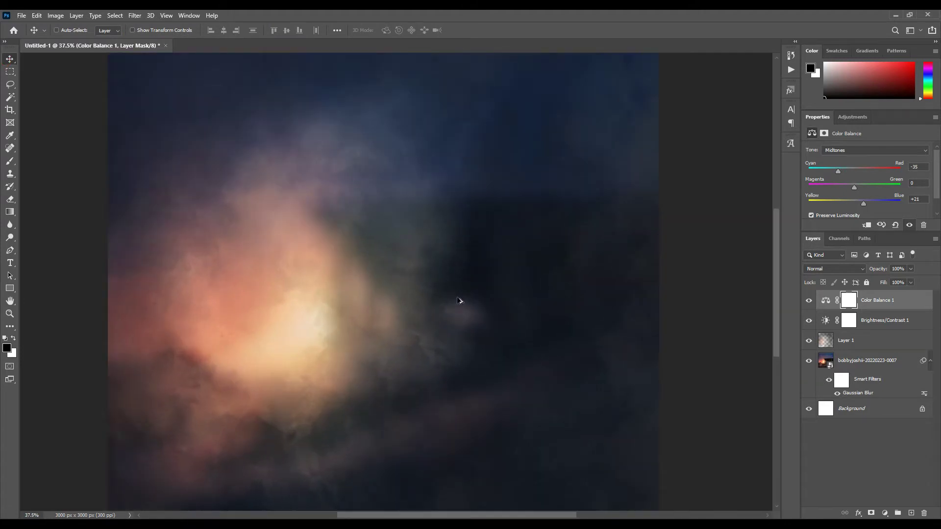
scroll(500, 325, up, 2)
scroll(500, 329, up, 2)
scroll(426, 330, up, 1)
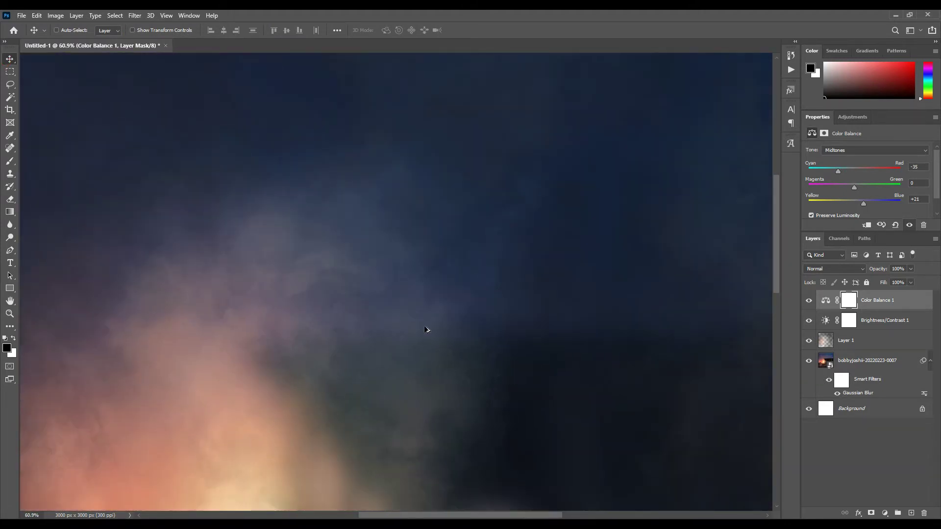
scroll(426, 330, down, 3)
scroll(489, 326, up, 1)
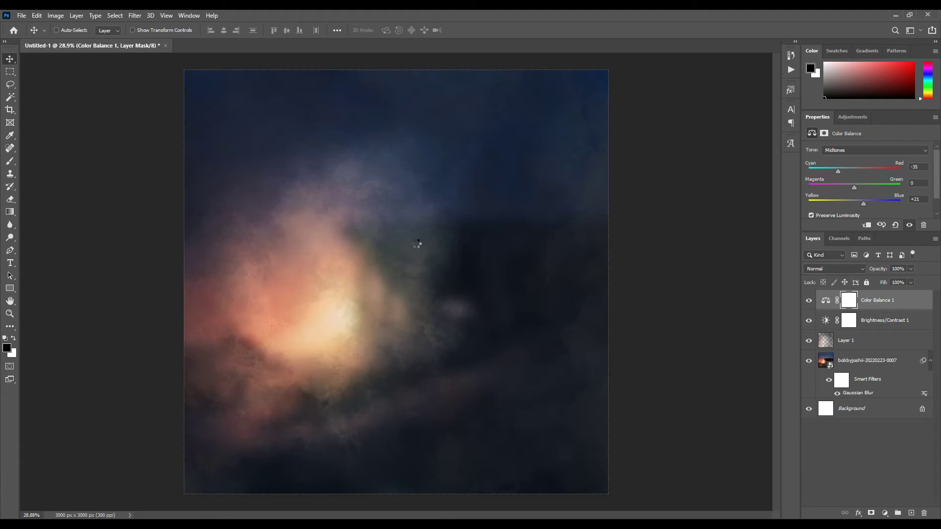
drag(397, 116, 397, 203)
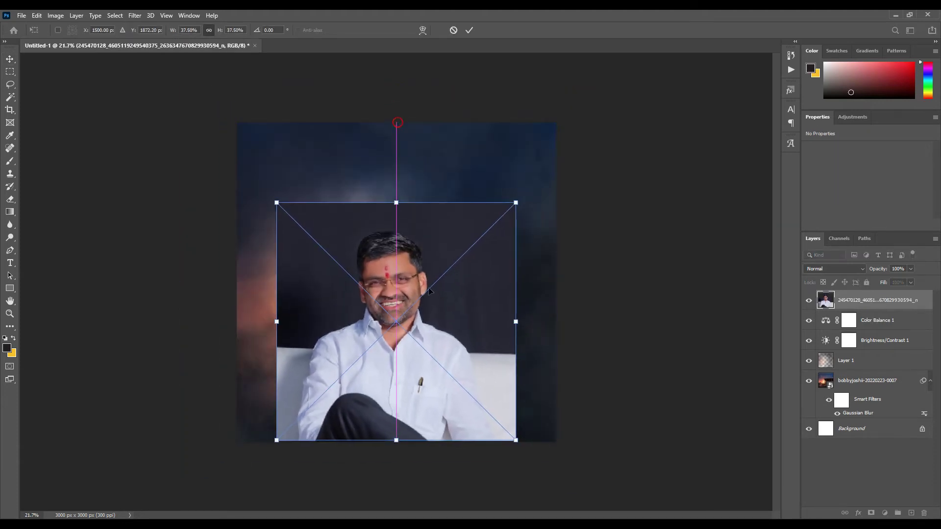
drag(429, 294, 431, 248)
key(Return)
scroll(429, 244, up, 5)
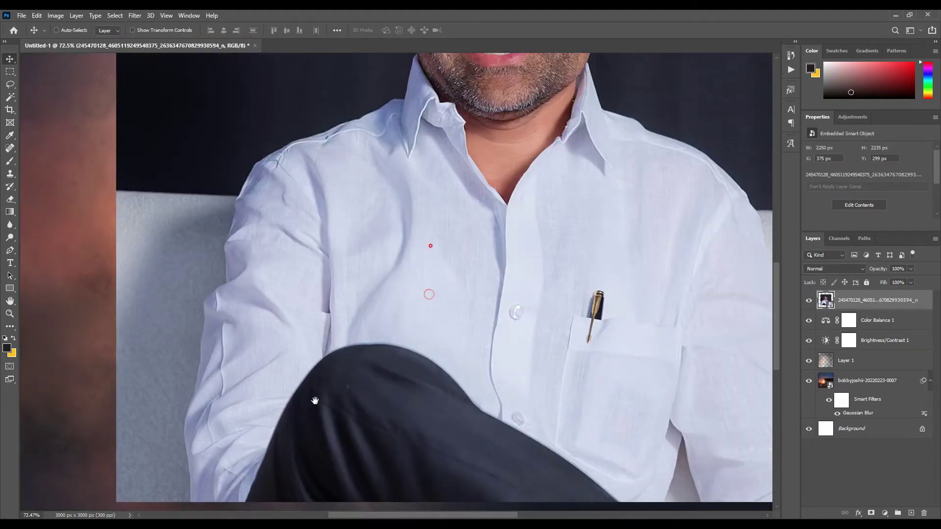
scroll(237, 224, up, 3)
scroll(265, 222, up, 3)
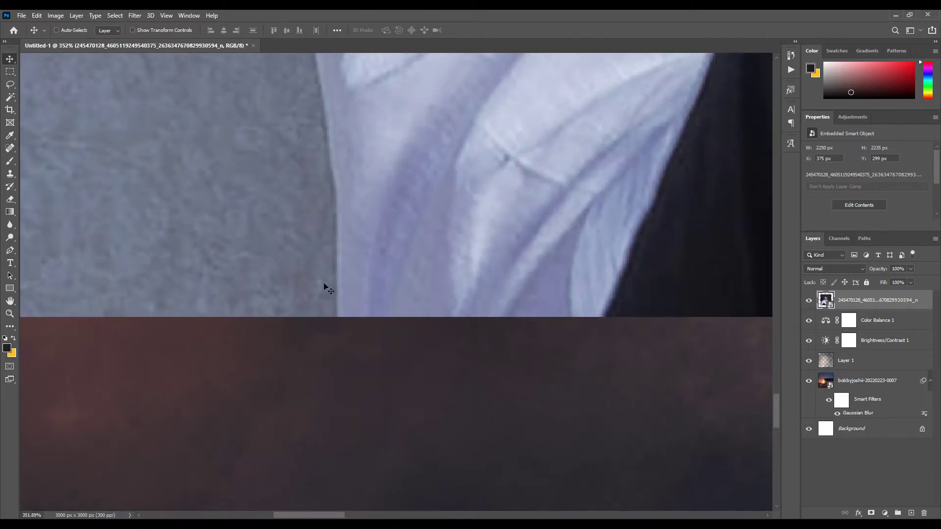
- Start a Pen path at the photo's bottom and trace up the shirt, sleeve and shoulder to the collar
key(p)
click(340, 318)
drag(337, 206, 388, 354)
drag(380, 278, 366, 199)
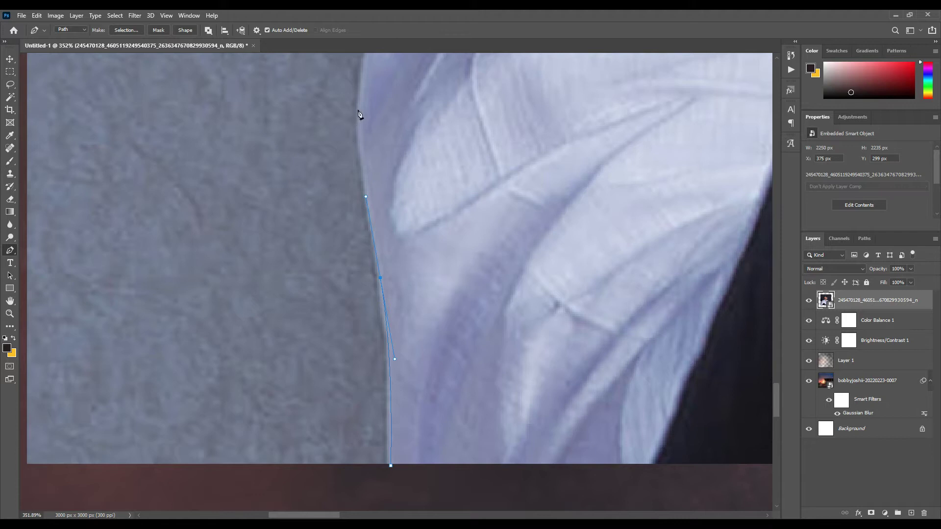
drag(421, 70, 403, 260)
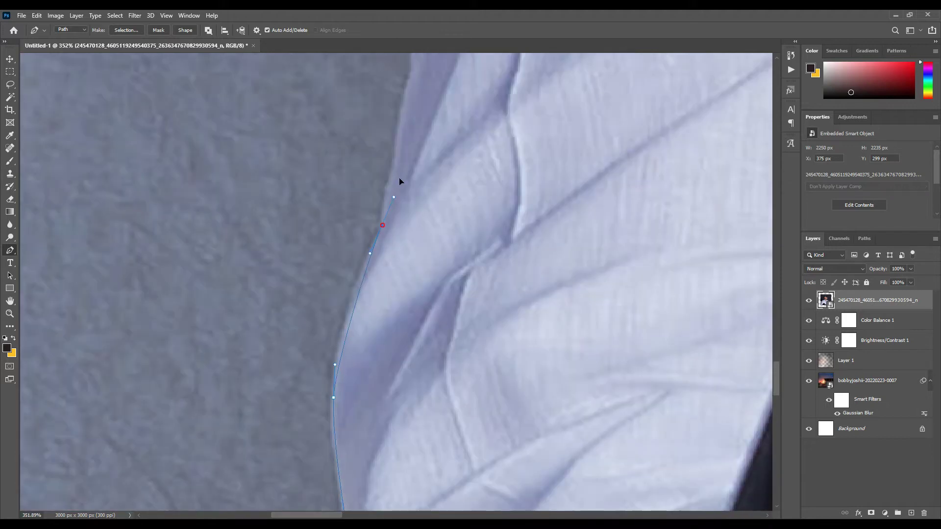
drag(399, 181, 428, 256)
drag(421, 221, 460, 276)
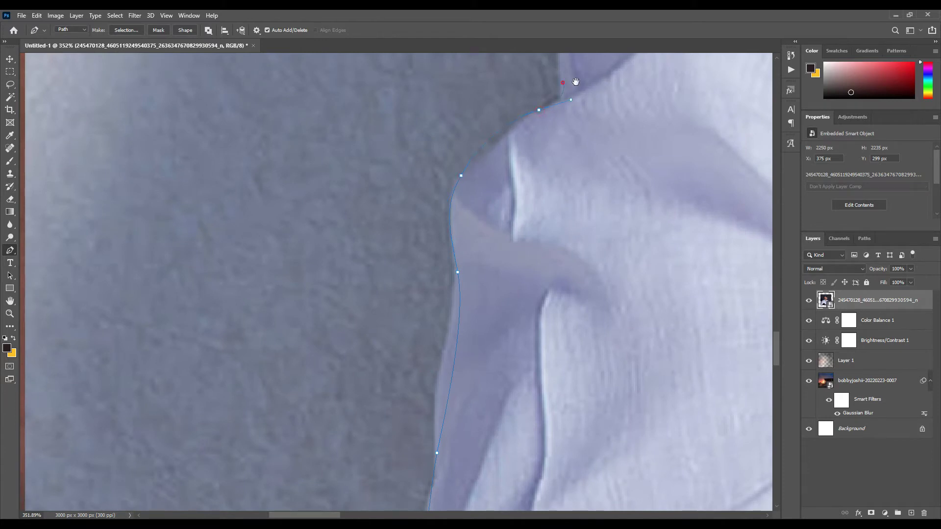
drag(576, 82, 580, 272)
drag(578, 162, 598, 254)
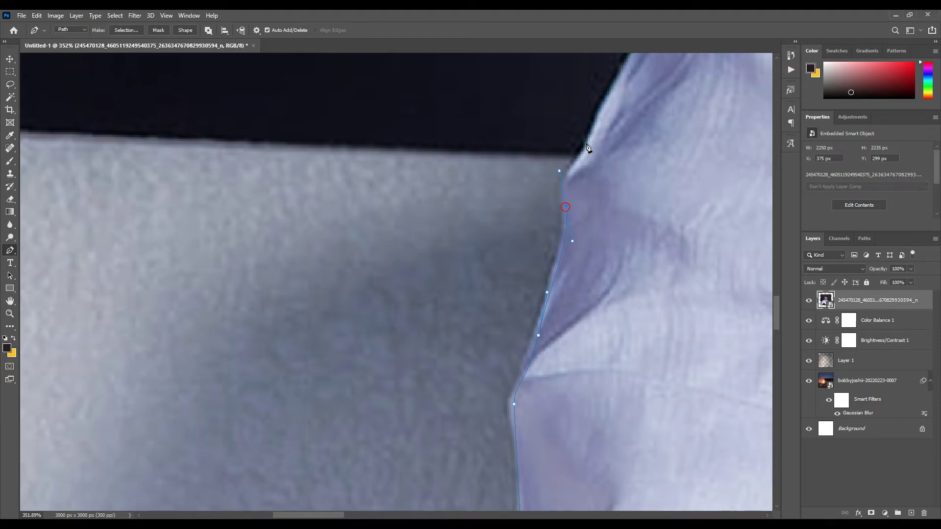
drag(588, 147, 492, 391)
scroll(481, 349, up, 3)
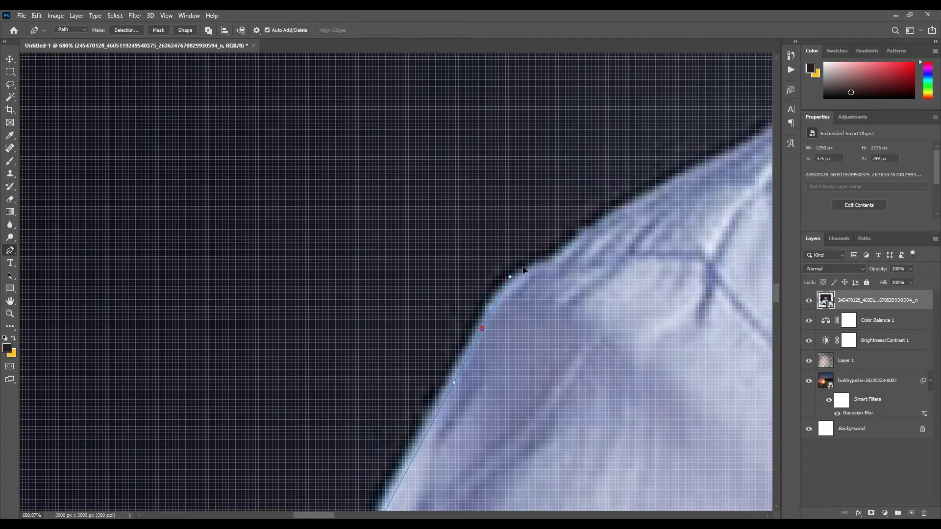
drag(646, 207, 590, 290)
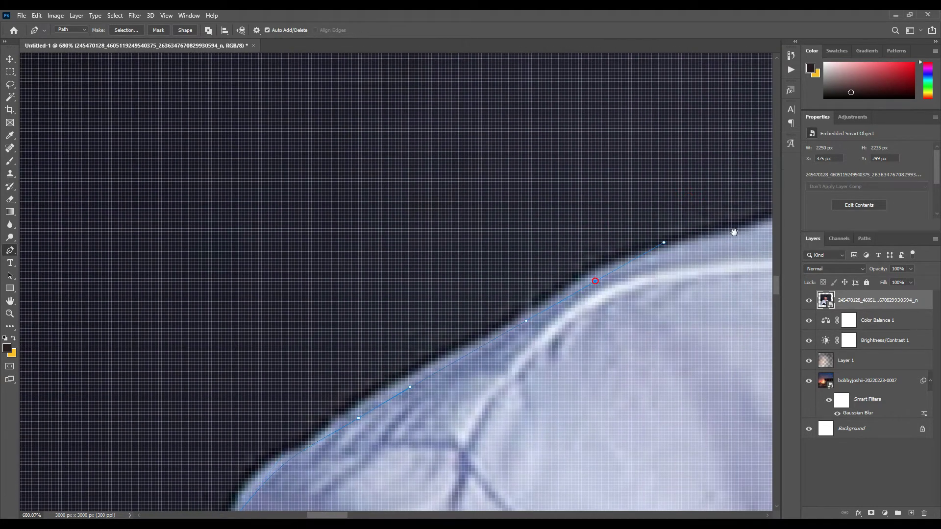
drag(734, 231, 441, 357)
drag(522, 299, 444, 347)
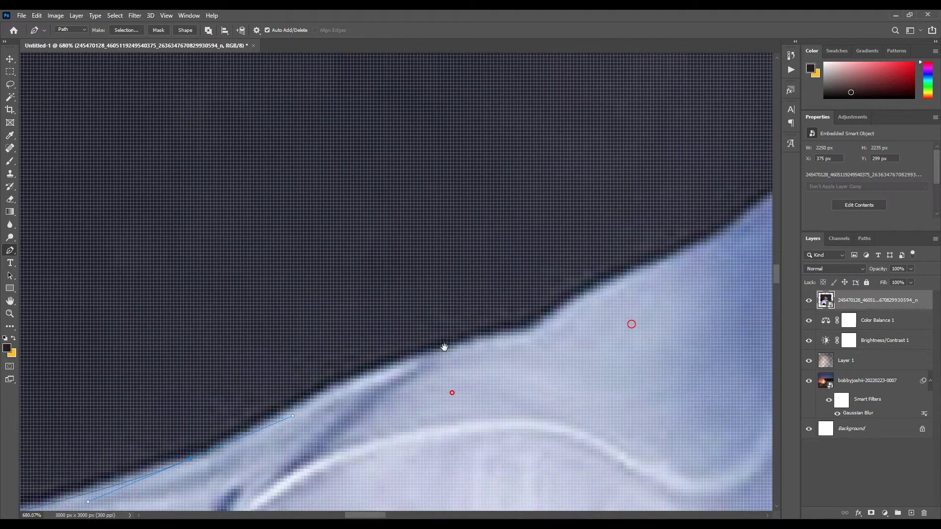
mouse_move(578, 299)
mouse_down()
mouse_move(500, 358)
mouse_move(435, 385)
mouse_move(481, 340)
mouse_up()
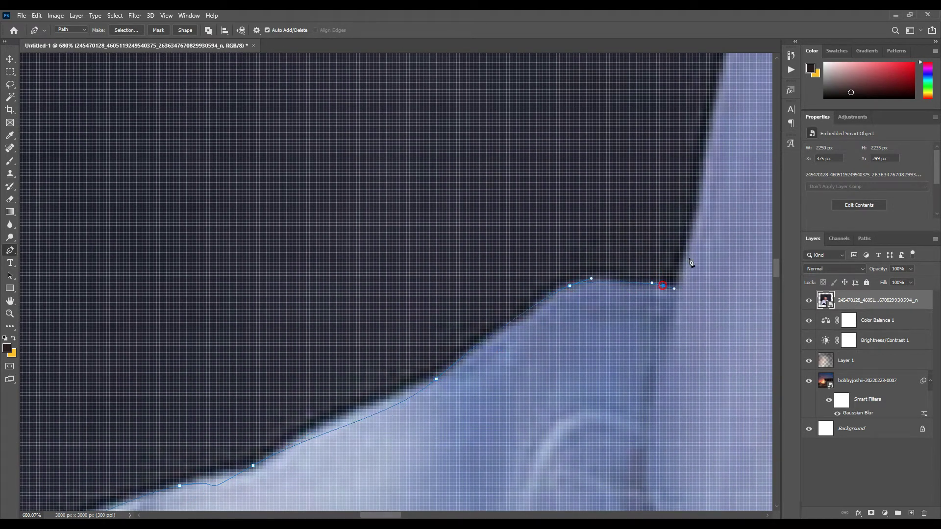
drag(691, 262, 630, 357)
- Continue the path around the ear and across the top of the hair
drag(592, 413, 595, 399)
scroll(576, 319, down, 2)
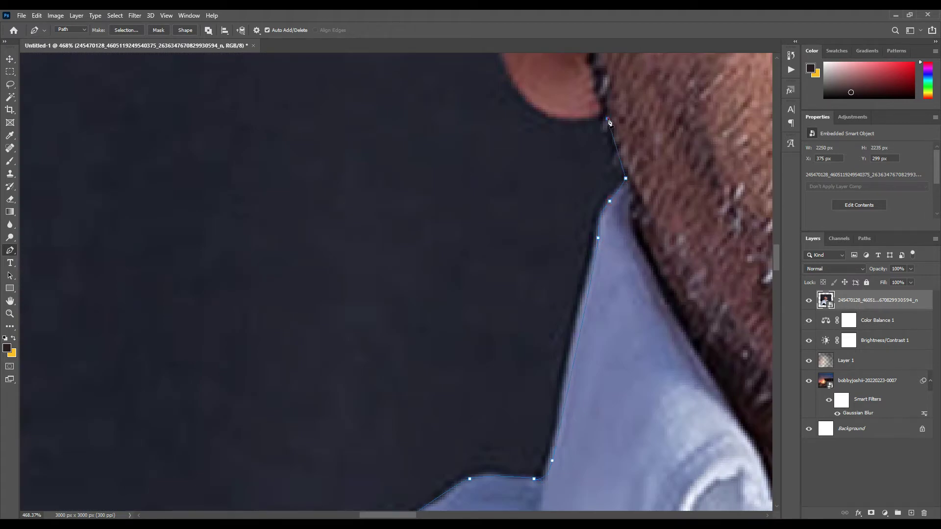
drag(581, 119, 586, 310)
scroll(586, 311, up, 2)
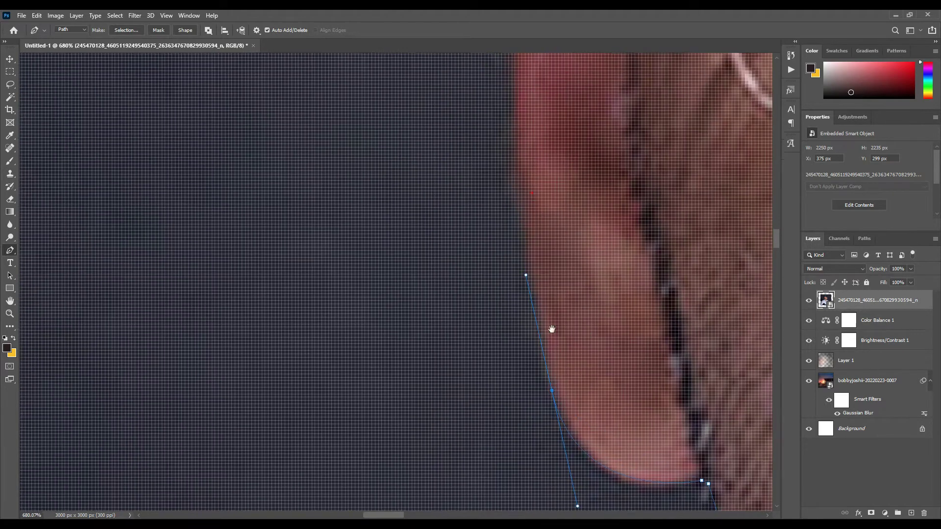
drag(531, 193, 552, 333)
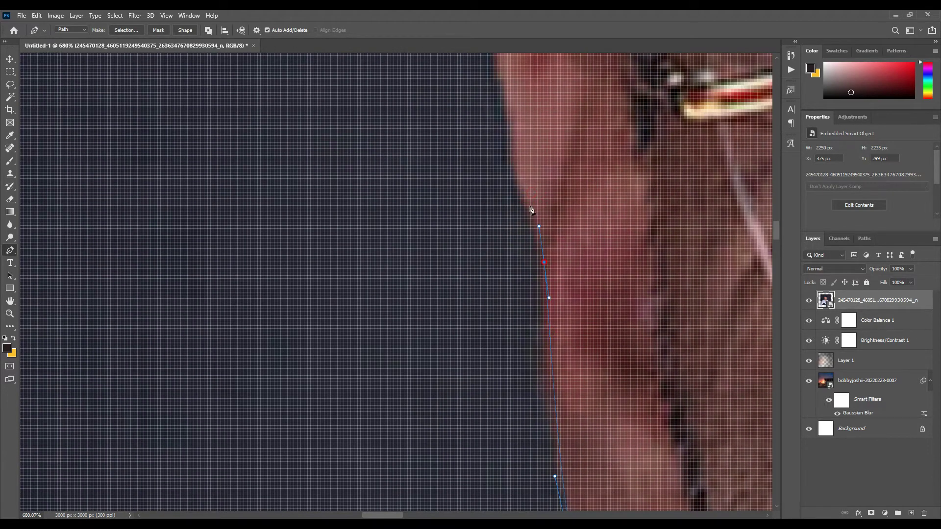
drag(510, 122, 538, 270)
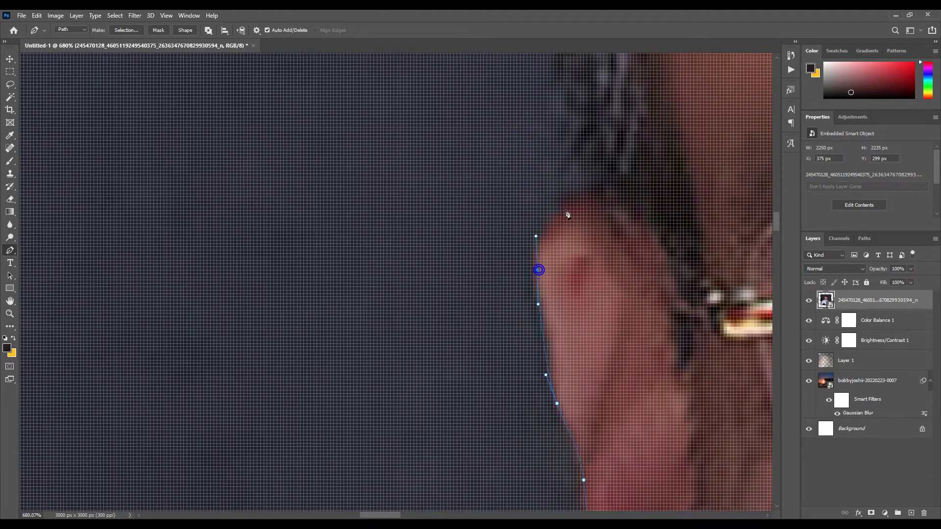
drag(585, 123, 578, 332)
scroll(520, 273, down, 3)
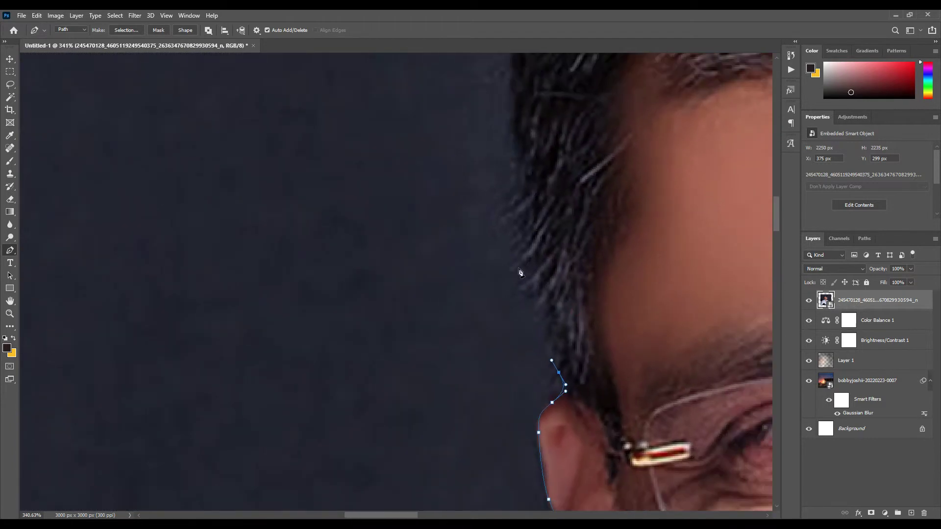
drag(524, 195, 554, 257)
mouse_move(563, 127)
mouse_down()
mouse_move(576, 209)
mouse_move(610, 267)
mouse_up()
mouse_move(715, 211)
mouse_down()
mouse_move(488, 287)
mouse_move(614, 288)
mouse_up()
drag(686, 304, 298, 245)
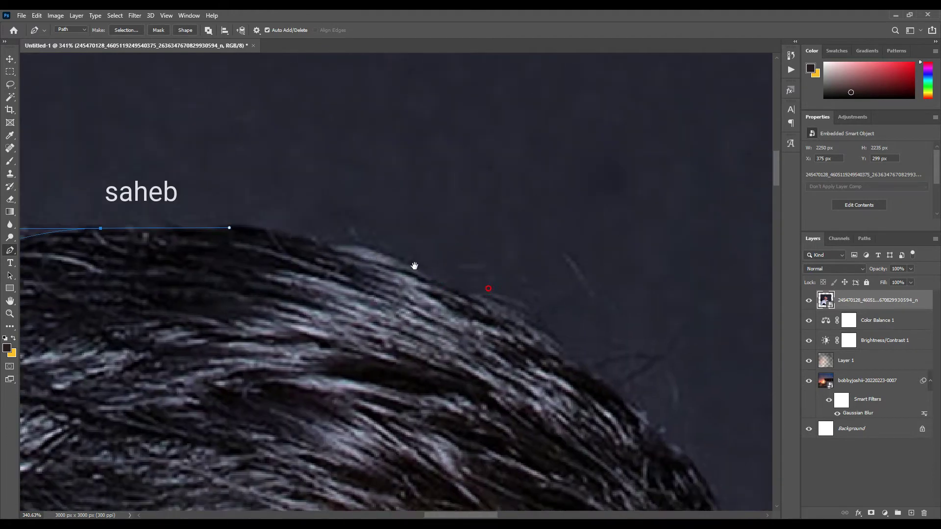
drag(403, 279, 414, 266)
drag(625, 411, 438, 248)
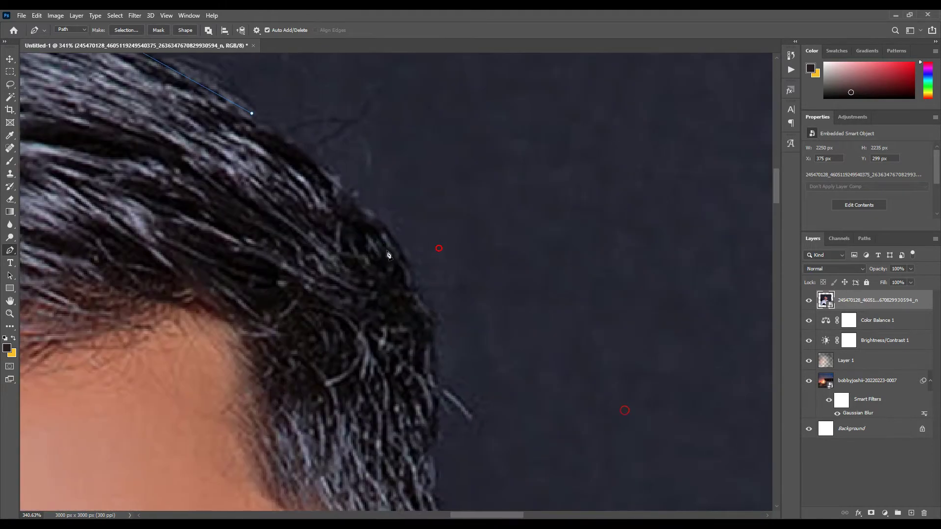
drag(451, 343, 456, 412)
- Trace the other side down past the chin, collar, shoulder and arm, curving along the bottom
drag(438, 461, 379, 127)
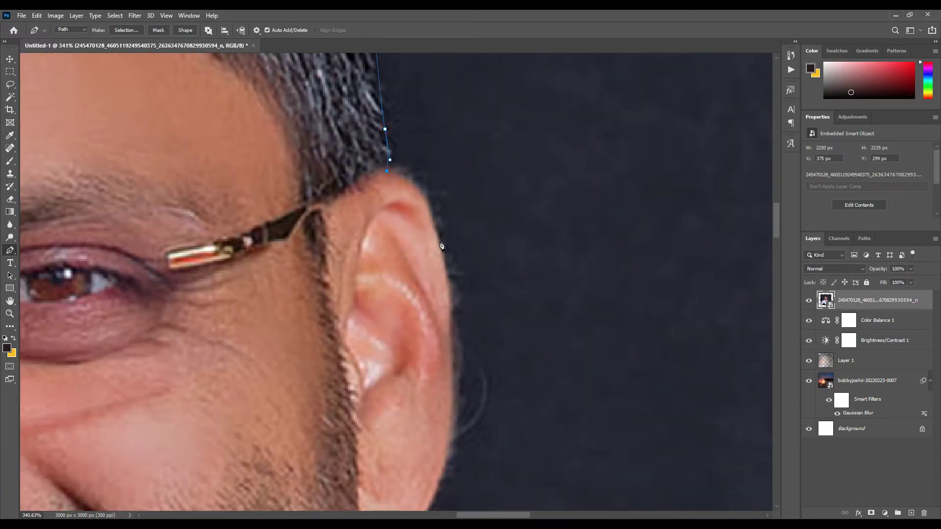
drag(450, 372, 418, 168)
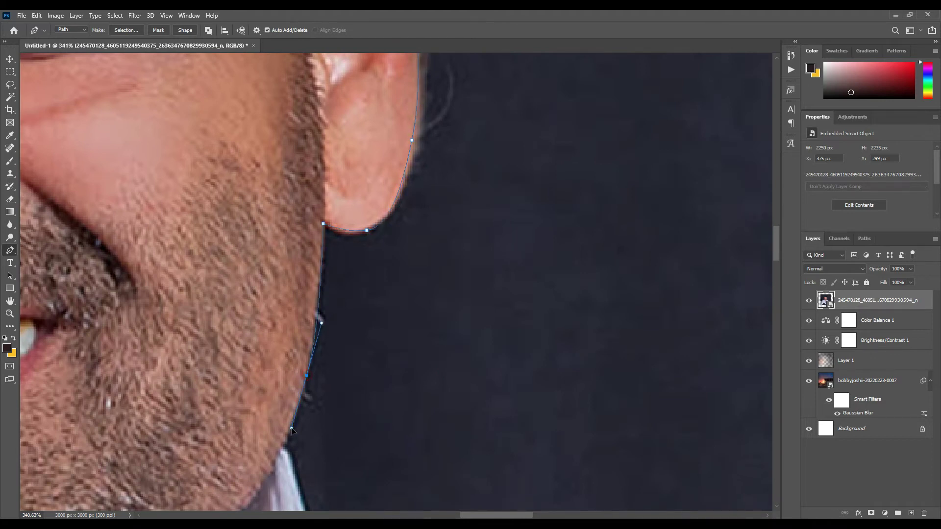
drag(286, 453, 262, 146)
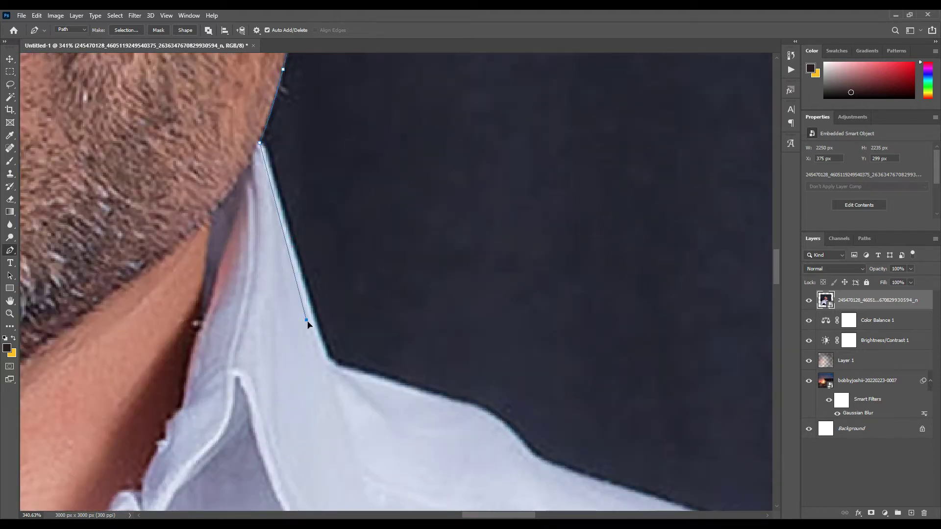
drag(329, 368, 267, 170)
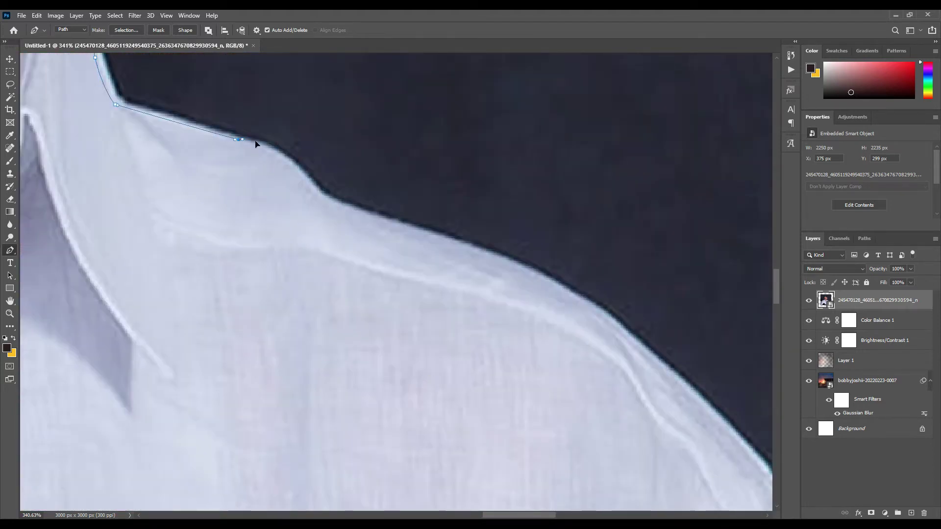
drag(427, 225, 322, 163)
click(286, 152)
click(275, 183)
mouse_move(428, 312)
mouse_down()
mouse_move(263, 140)
mouse_move(143, 92)
mouse_up()
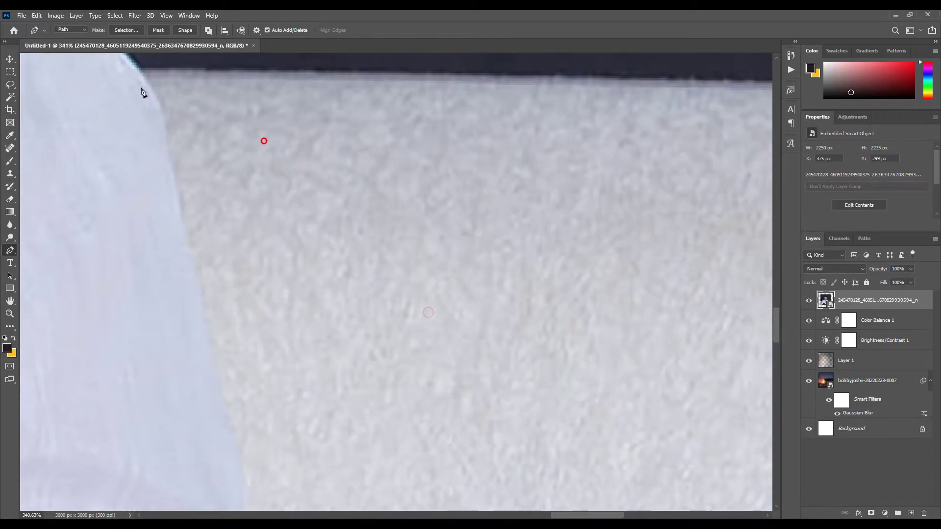
scroll(171, 137, down, 2)
scroll(178, 130, down, 2)
scroll(179, 130, down, 2)
drag(198, 261, 195, 277)
drag(258, 410, 212, 176)
click(223, 239)
scroll(307, 340, down, 2)
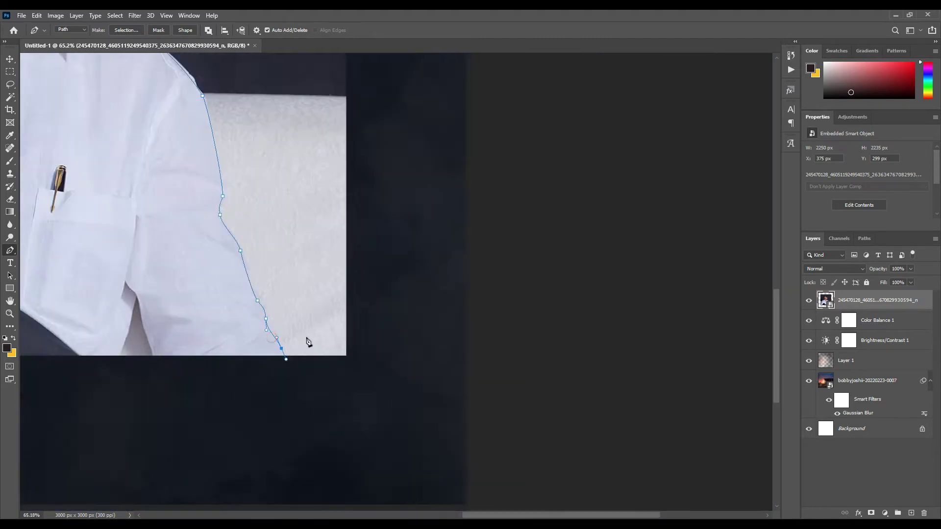
scroll(391, 351, down, 2)
drag(294, 403, 414, 378)
drag(30, 358, 350, 347)
drag(403, 343, 414, 329)
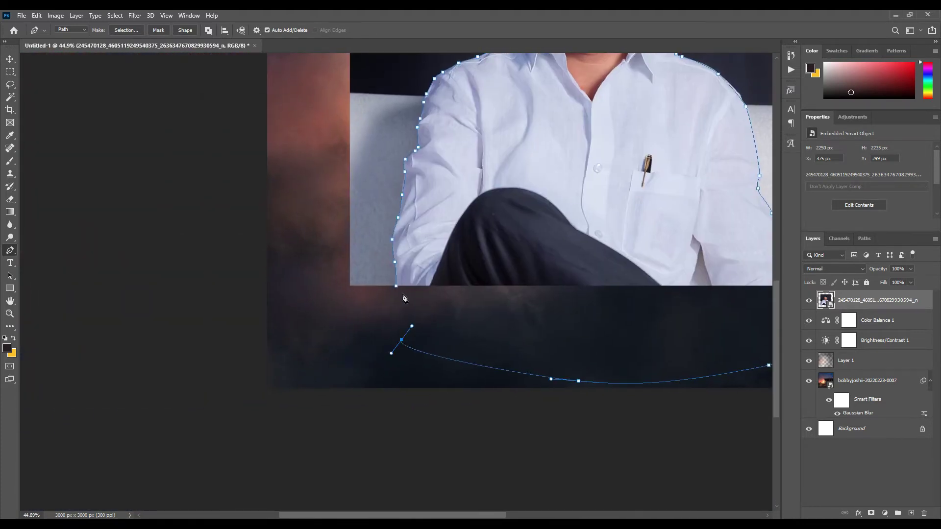
- Rasterize the portrait layer and delete everything outside the traced path
scroll(399, 290, down, 1)
right_click(842, 300)
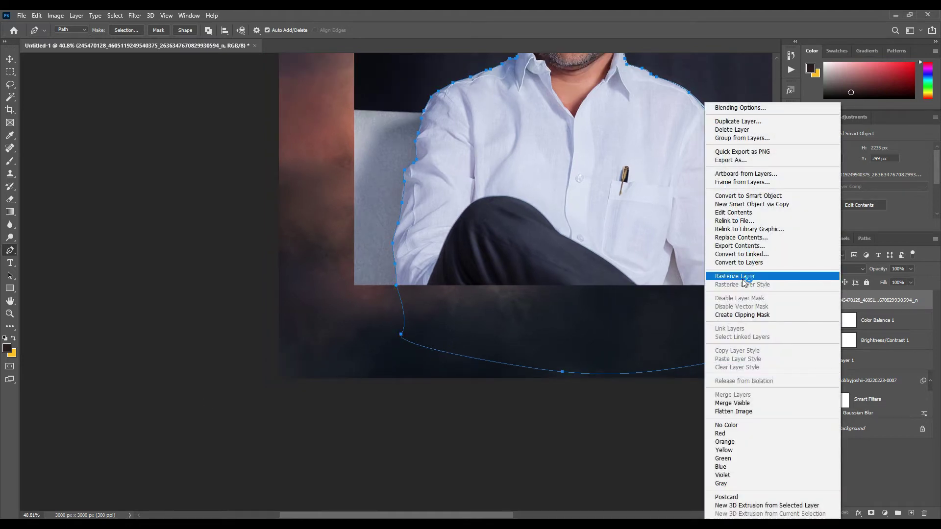
click(742, 274)
scroll(497, 290, down, 5)
key(ctrl+Return)
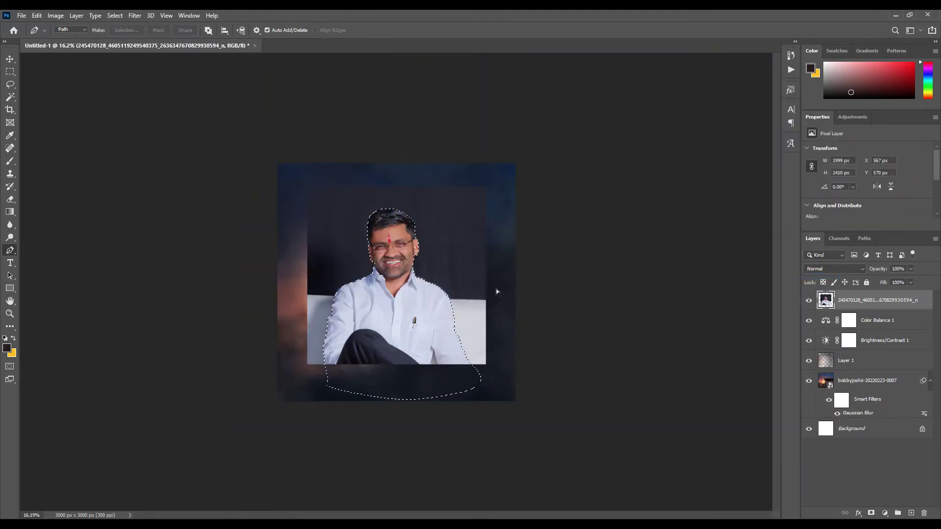
key(ctrl+shift+i)
key(Delete)
key(ctrl+d)
- Soft-erase the man's lower body with a large eraser so it fades into the background
scroll(349, 238, up, 2)
click(9, 60)
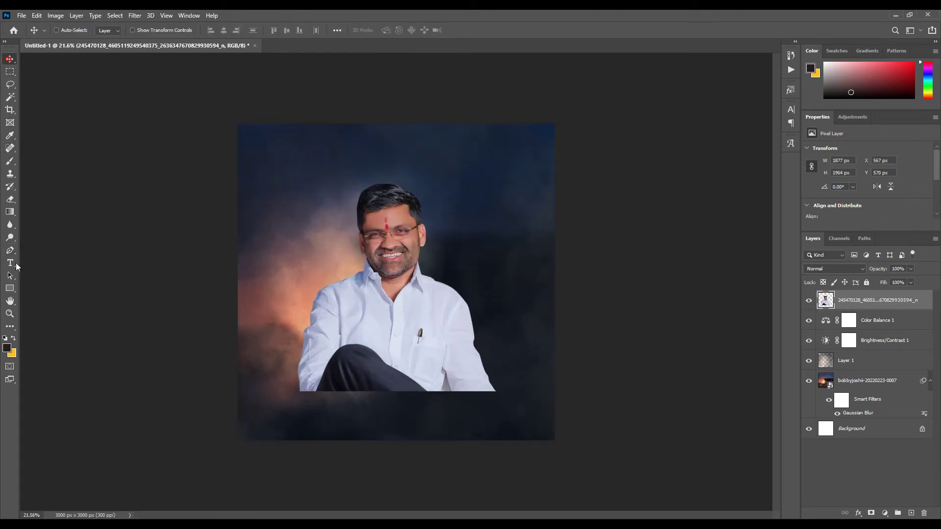
click(10, 200)
scroll(466, 395, up, 2)
drag(466, 384, 527, 363)
scroll(527, 363, down, 1)
mouse_move(580, 383)
mouse_down()
mouse_move(281, 444)
mouse_move(609, 398)
mouse_up()
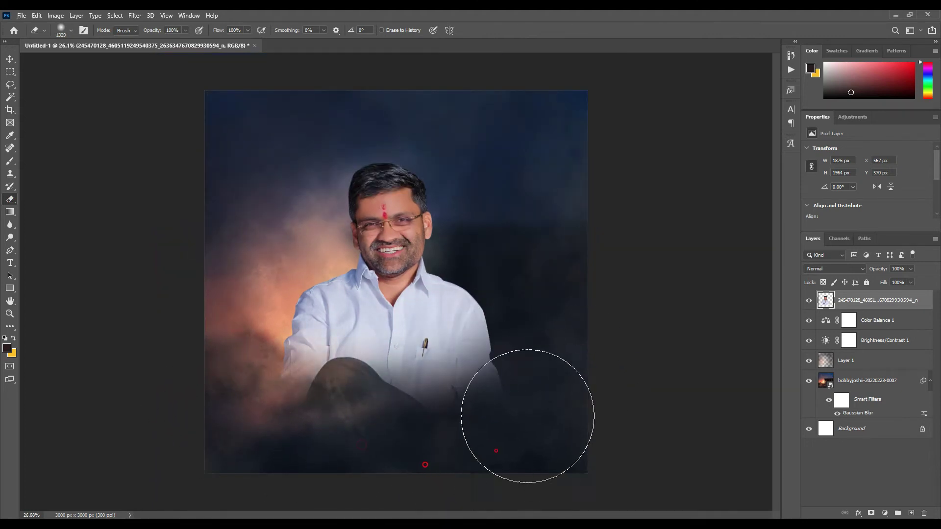
- Nudge the cut-out portrait vertically into its final position
click(10, 60)
mouse_move(446, 363)
mouse_down()
mouse_move(448, 410)
mouse_move(448, 336)
mouse_up()
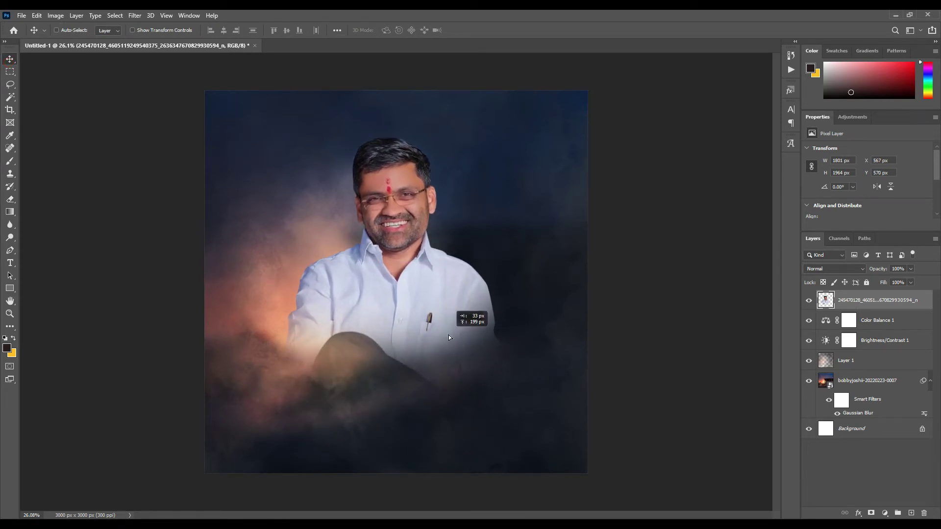
scroll(457, 266, up, 3)
drag(455, 304, 454, 296)
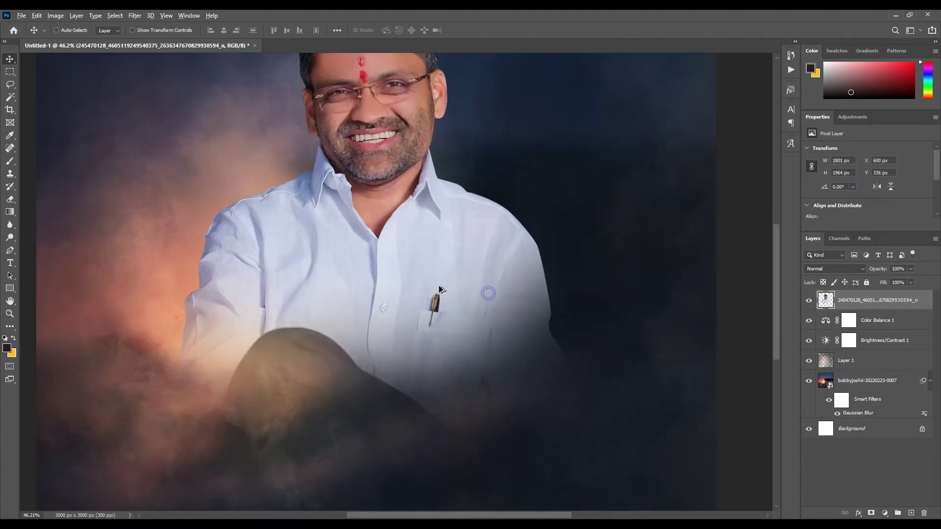
scroll(517, 380, down, 3)
scroll(517, 380, up, 2)
drag(450, 338, 451, 328)
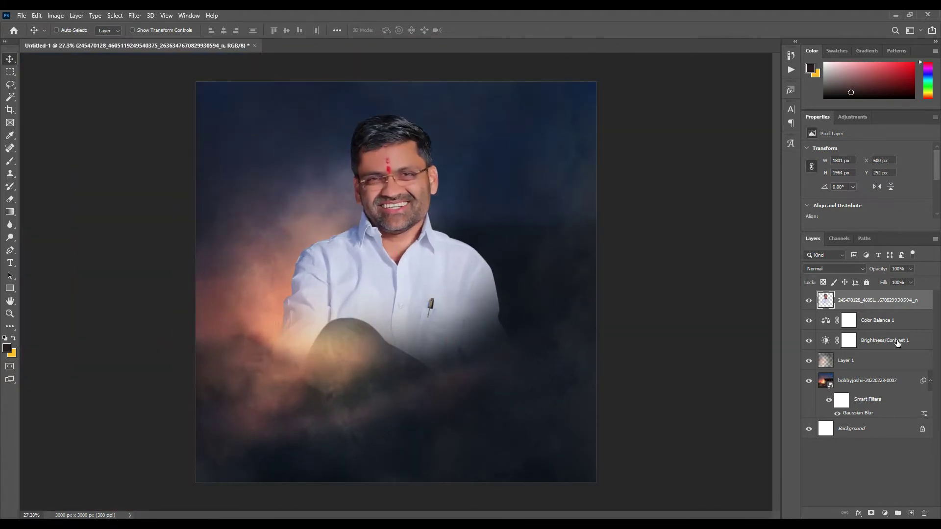
click(885, 320)
click(877, 340)
drag(867, 174, 879, 177)
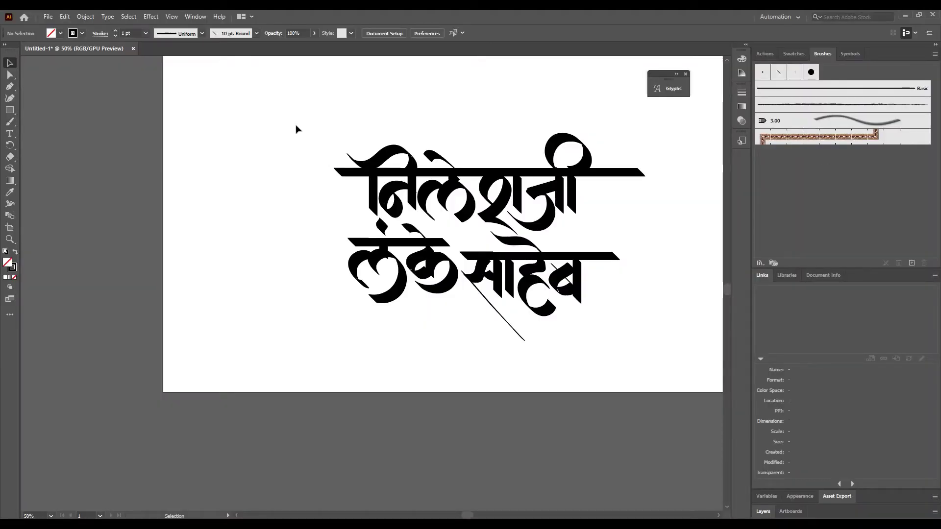
drag(290, 117, 681, 336)
drag(506, 179, 516, 382)
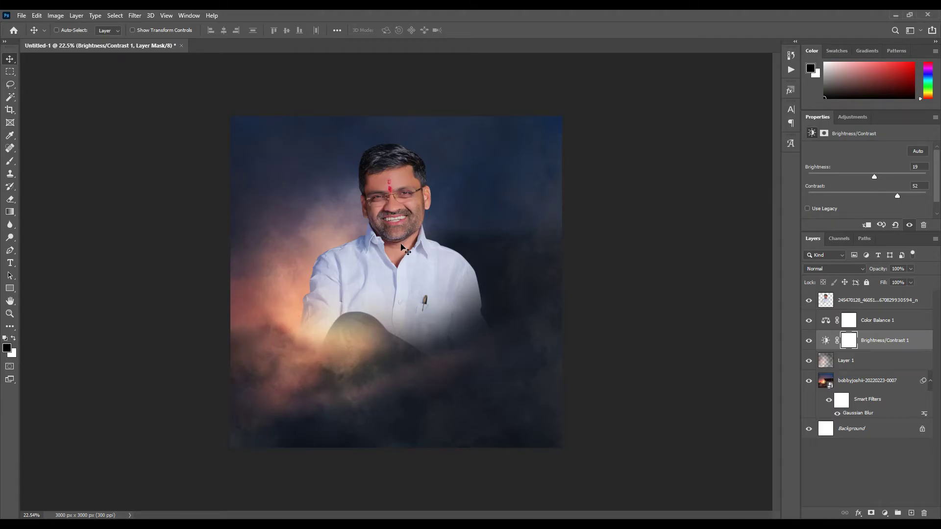
- Paste the Marathi name lettering, shrink it below the face, and move its layer above the portrait
key(ctrl+v)
drag(396, 112, 406, 277)
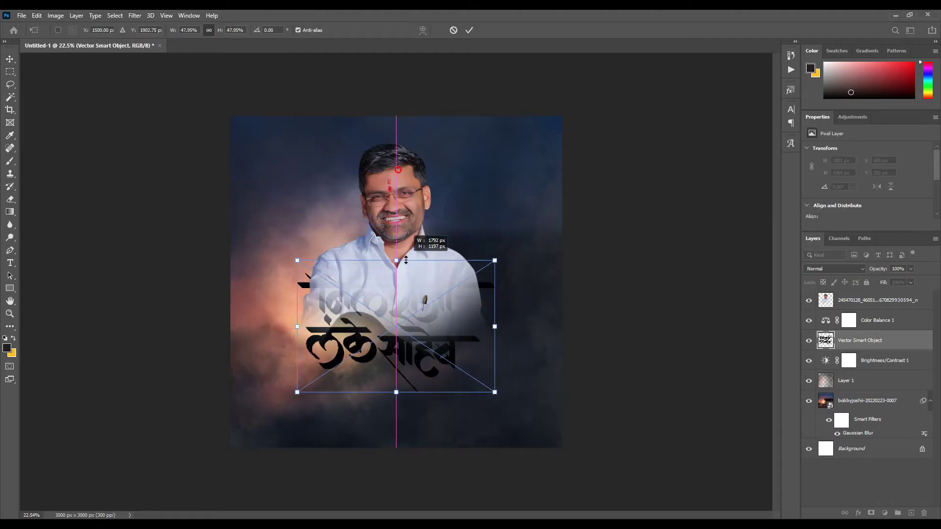
double_click(406, 326)
drag(408, 328, 414, 367)
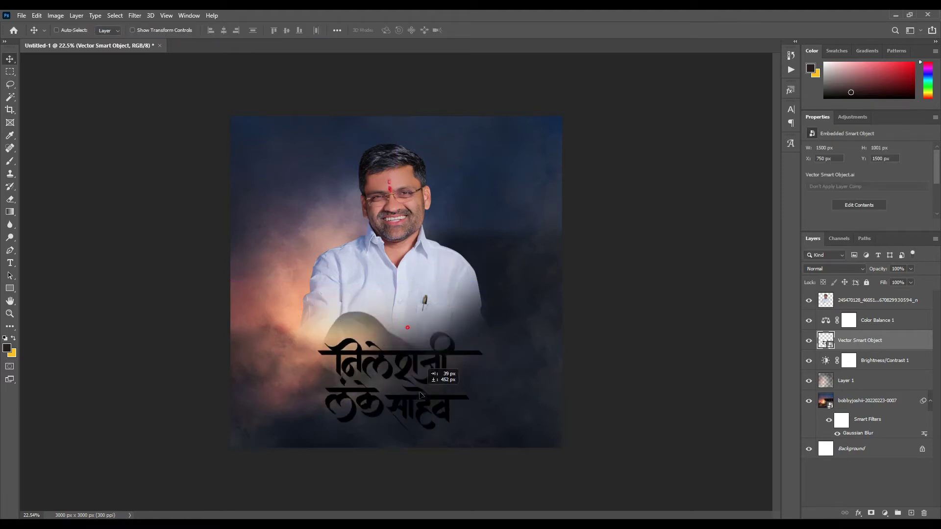
drag(898, 343, 877, 299)
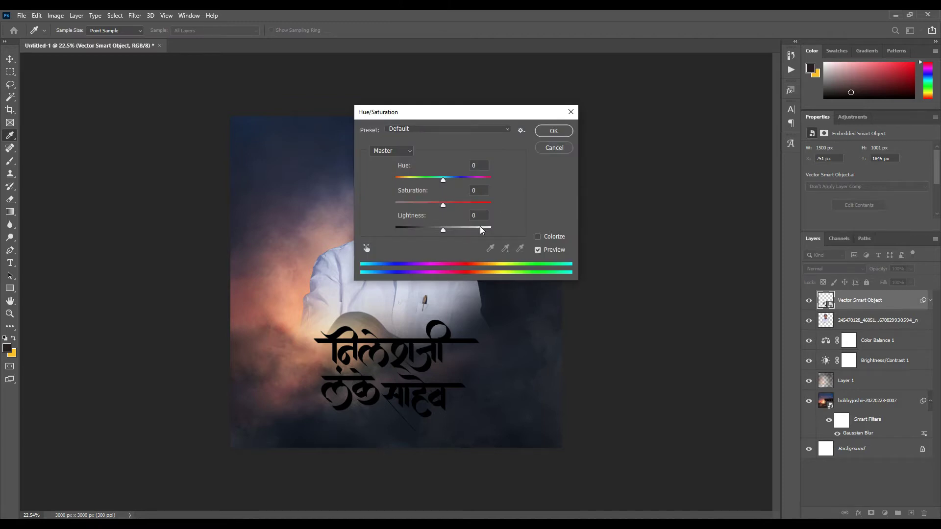
- Turn the lettering white with Lightness +100, then add an empty layer above the portrait photo
drag(480, 230, 624, 223)
click(554, 131)
key(v)
scroll(465, 311, up, 3)
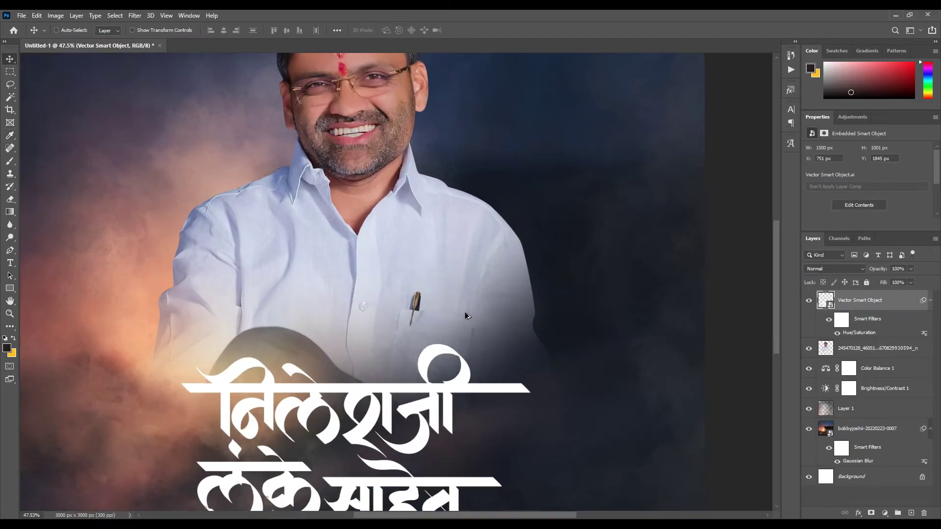
scroll(369, 363, down, 2)
scroll(369, 363, up, 2)
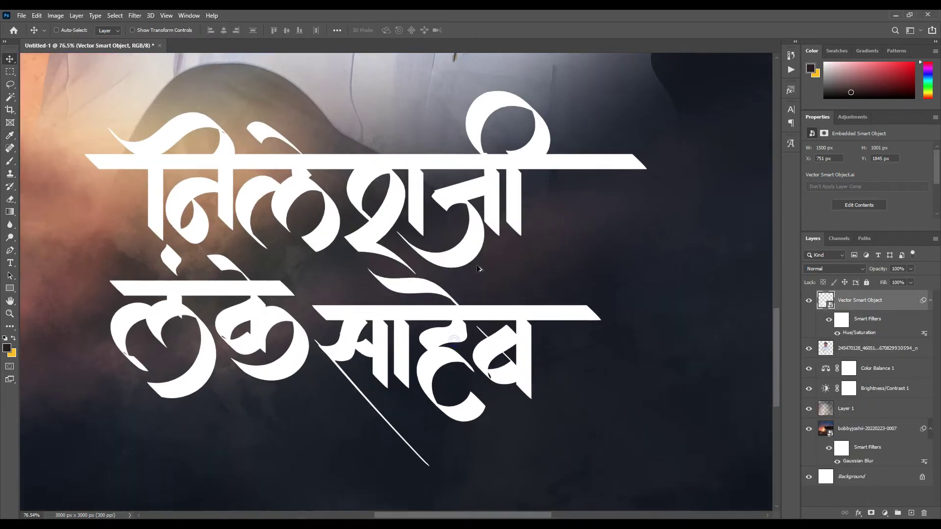
scroll(478, 269, down, 1)
click(887, 348)
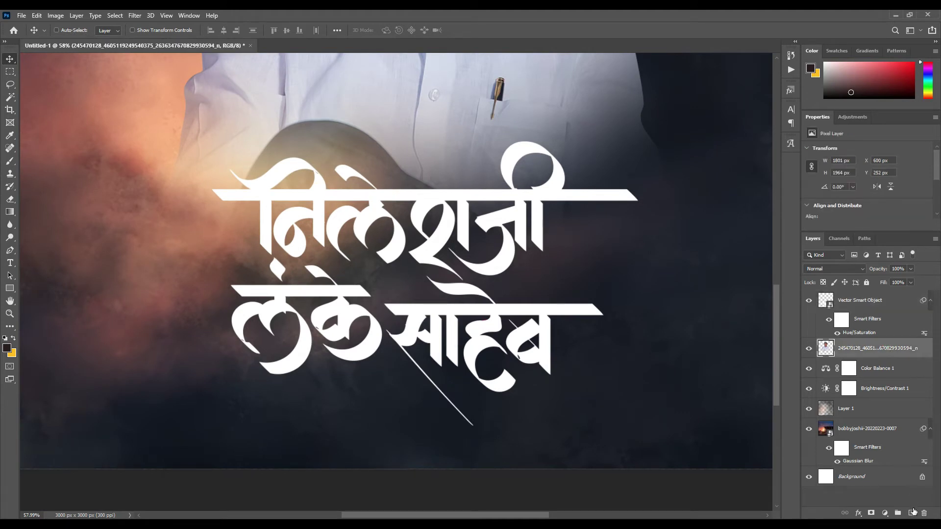
click(913, 511)
- Choose a grunge brush and set the foreground colour to red
scroll(376, 227, up, 1)
key(b)
scroll(376, 228, down, 2)
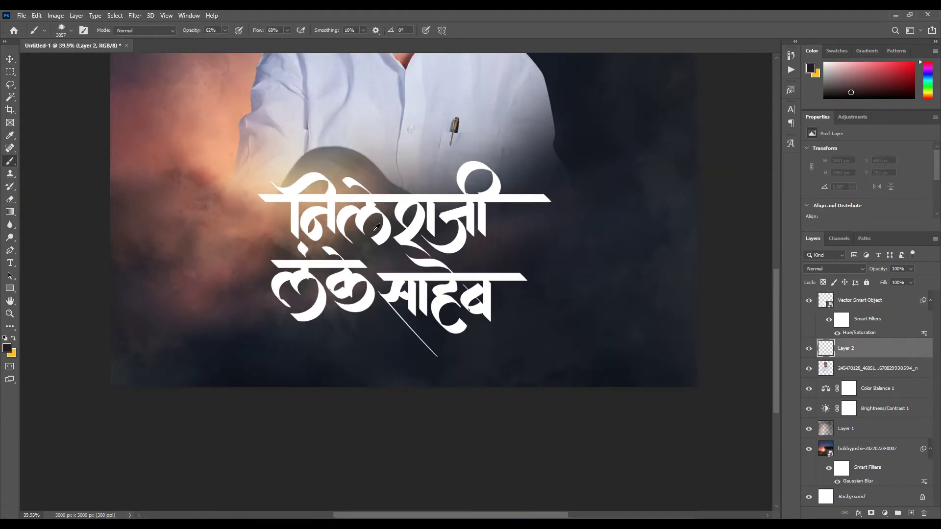
scroll(376, 227, down, 2)
right_click(416, 290)
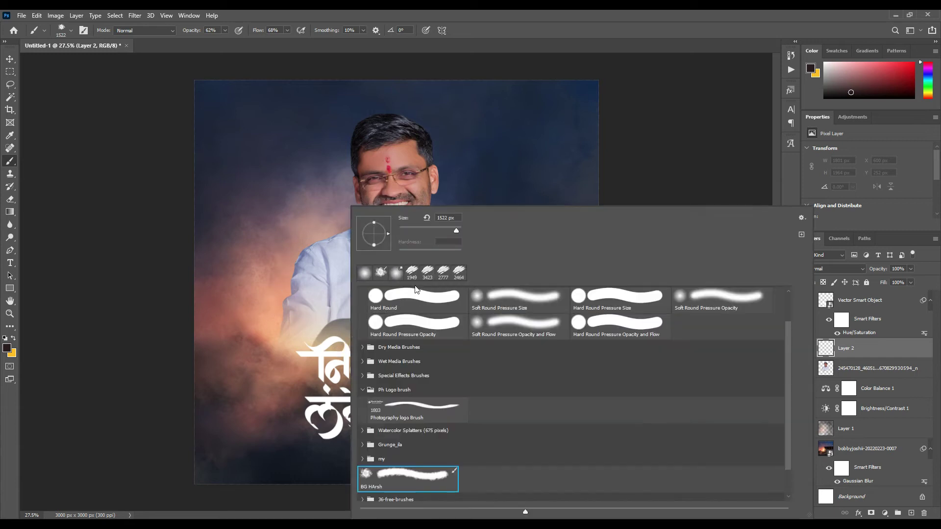
key(Escape)
click(7, 348)
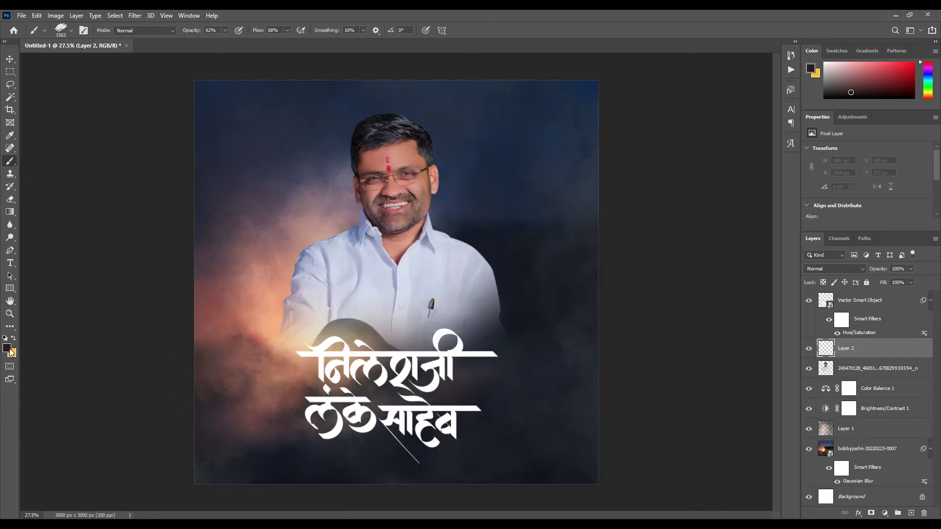
click(656, 250)
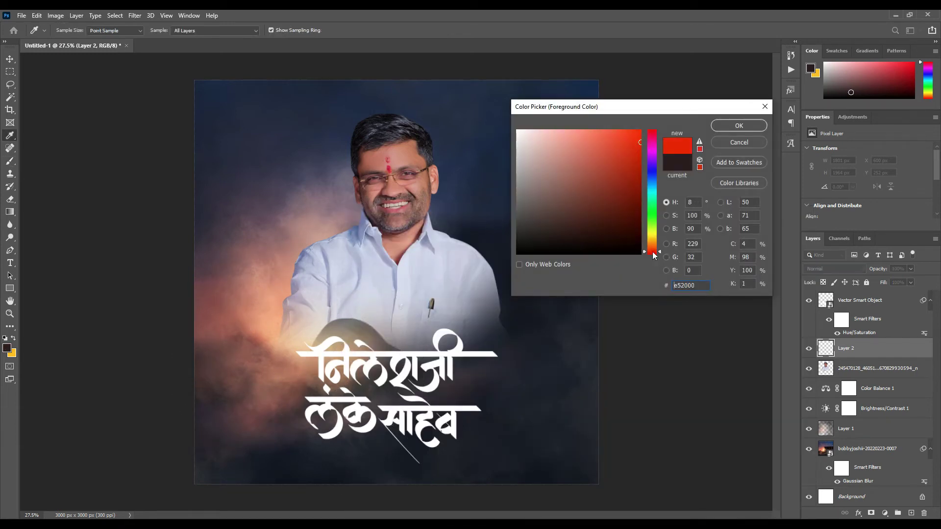
click(738, 126)
- Paint a red stroke behind the name, then tilt, widen and nudge it into place
click(394, 383)
scroll(507, 352, down, 2)
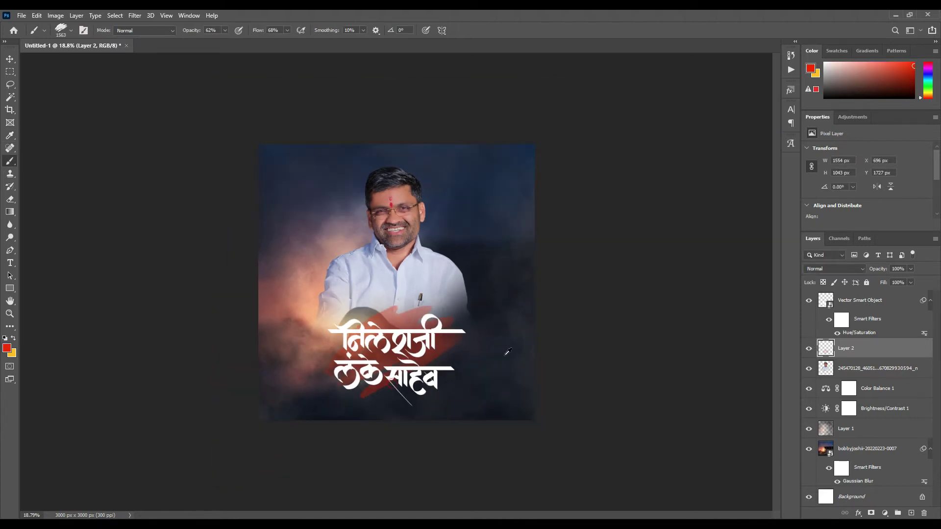
key(ctrl+t)
drag(514, 265, 549, 280)
drag(465, 372, 527, 386)
drag(523, 314, 529, 297)
key(Return)
scroll(418, 298, up, 3)
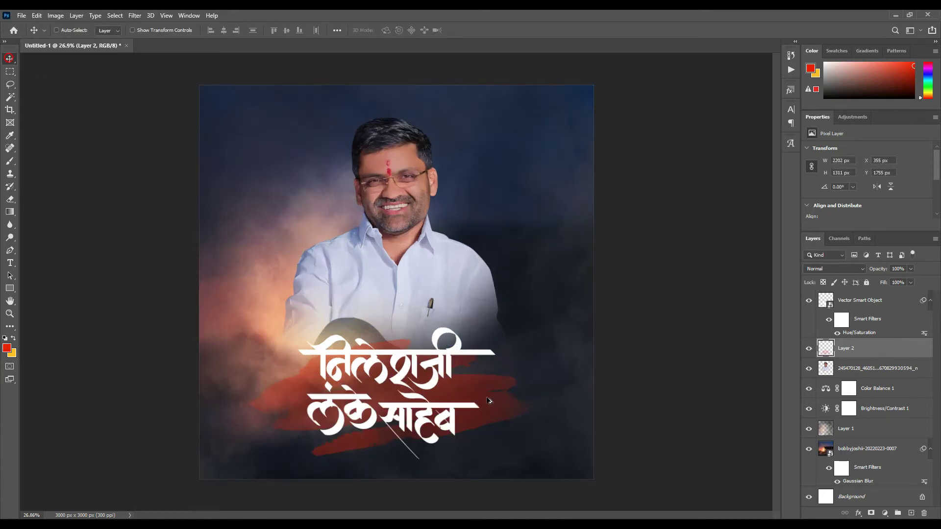
drag(509, 416, 510, 419)
- Set the red stroke layer's blend mode to Overlay
click(863, 268)
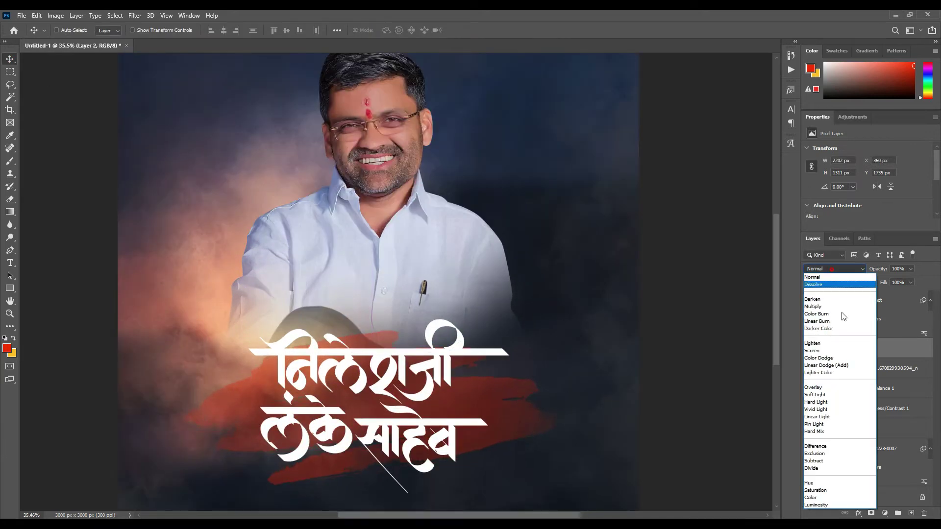
click(868, 392)
scroll(460, 273, down, 1)
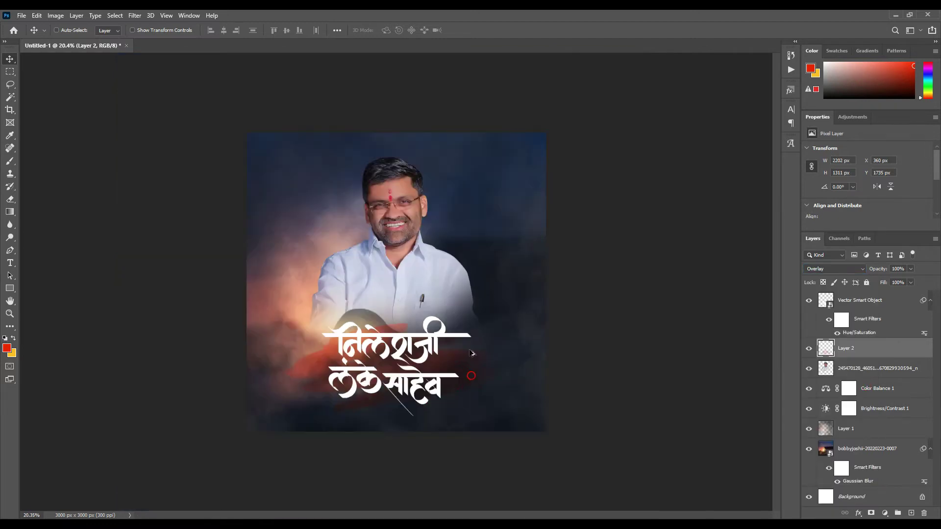
scroll(460, 273, up, 1)
scroll(461, 273, up, 1)
scroll(461, 273, up, 2)
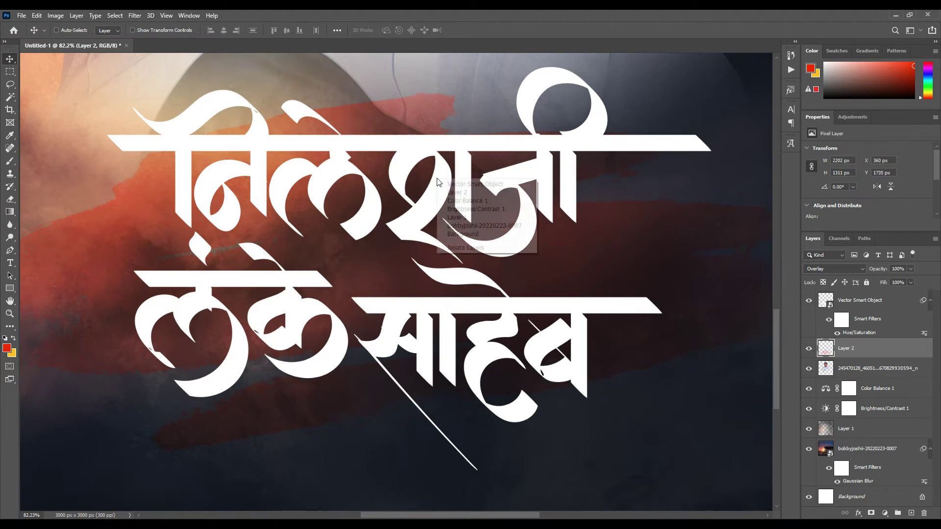
- Add a new layer clipped to the lettering and pick the grunge brush
click(867, 301)
click(910, 513)
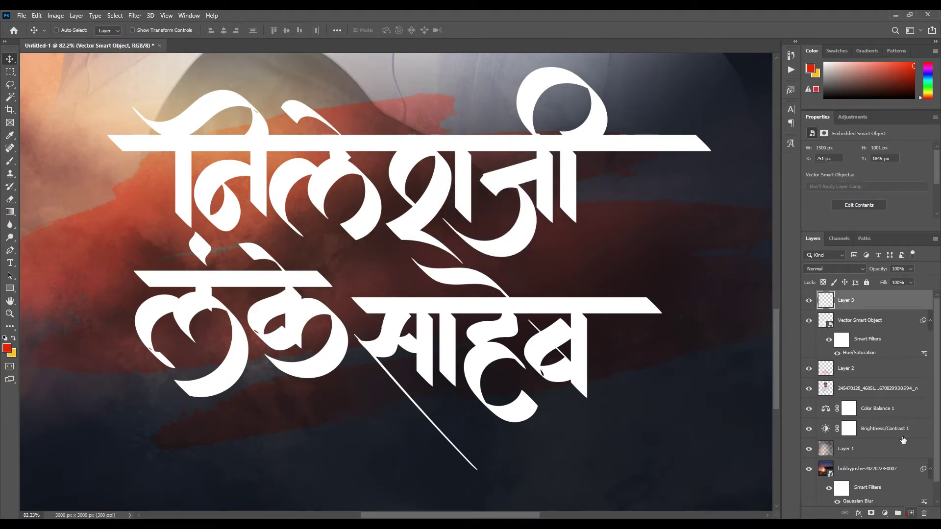
key(ctrl+0)
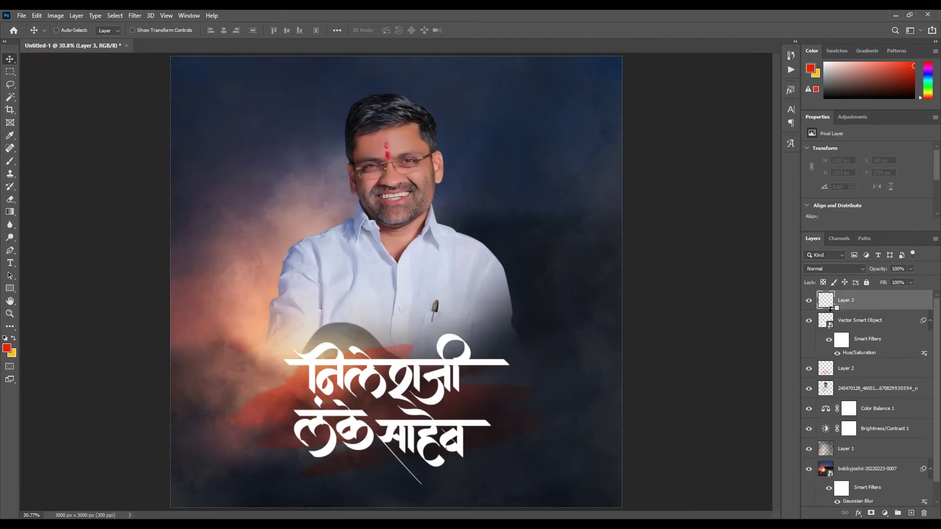
click(10, 161)
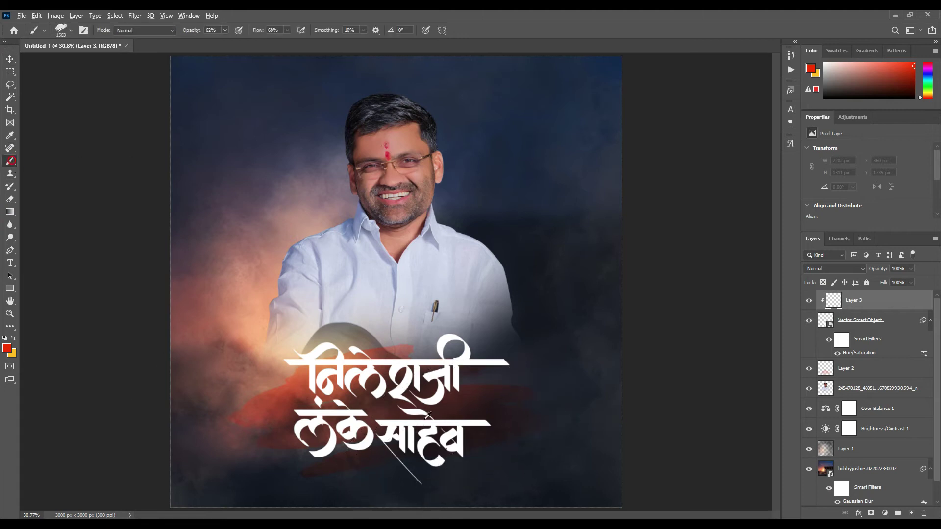
scroll(426, 414, up, 1)
right_click(392, 415)
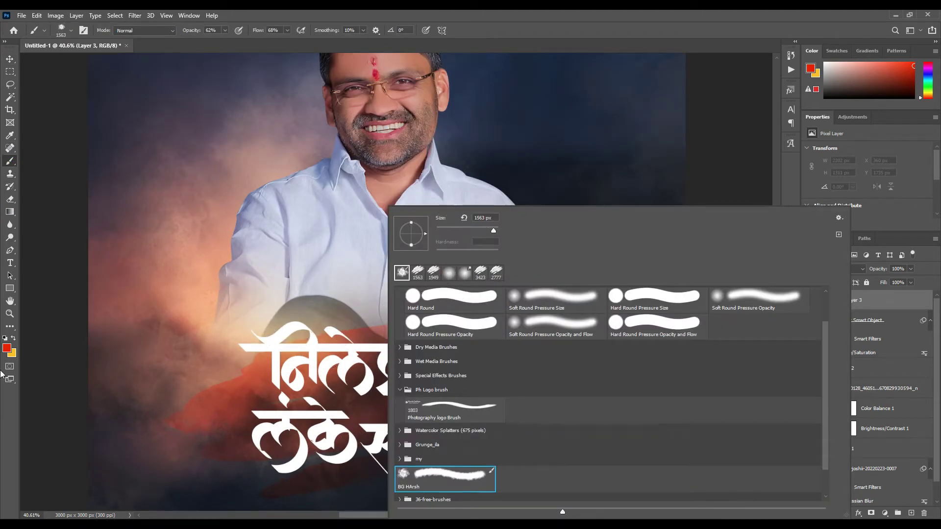
- Set the foreground colour to a dark brown
click(7, 348)
click(162, 335)
click(586, 217)
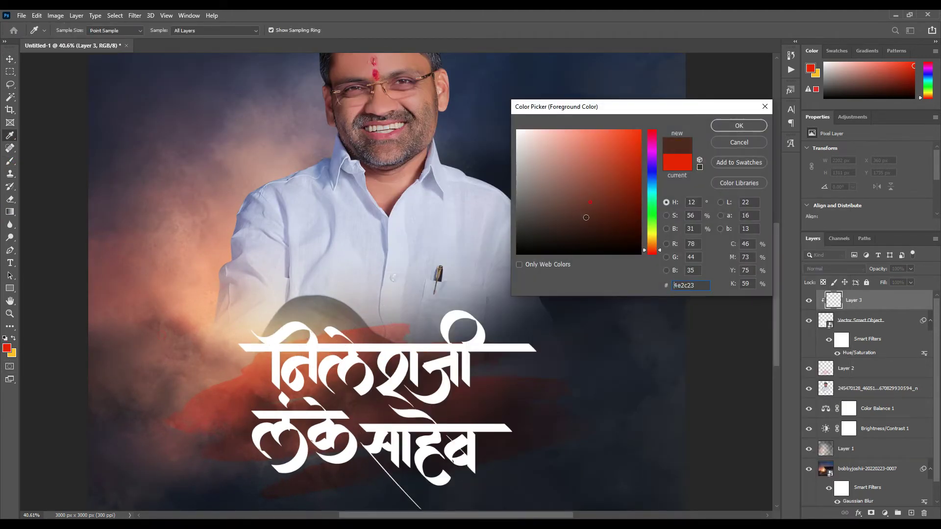
click(738, 126)
scroll(440, 342, up, 2)
scroll(441, 294, down, 3)
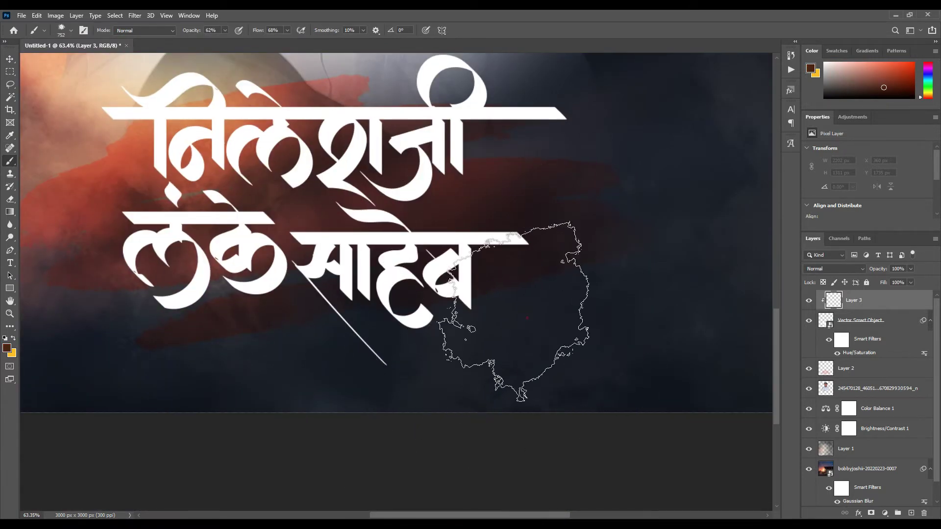
- Brush dark brown shading across the lower and upper lettering
click(471, 333)
drag(397, 374, 77, 175)
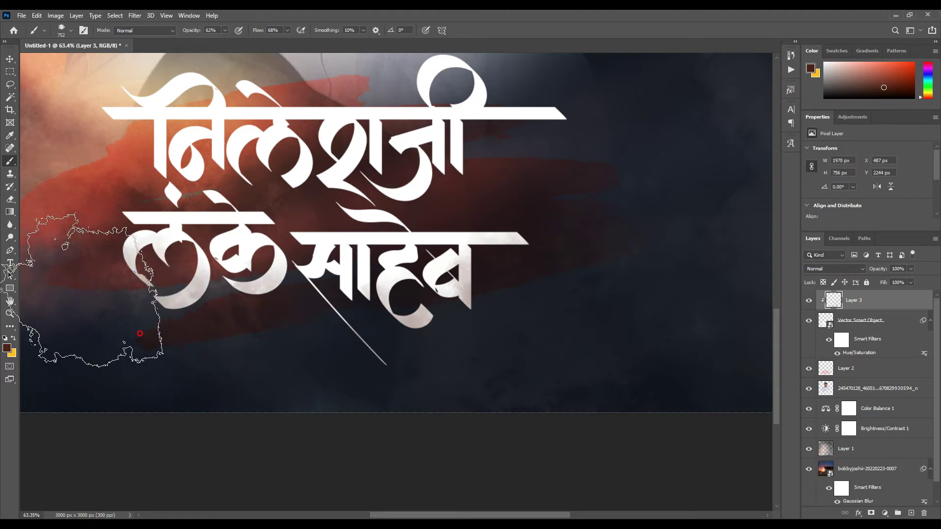
scroll(76, 175, down, 2)
drag(162, 93, 444, 76)
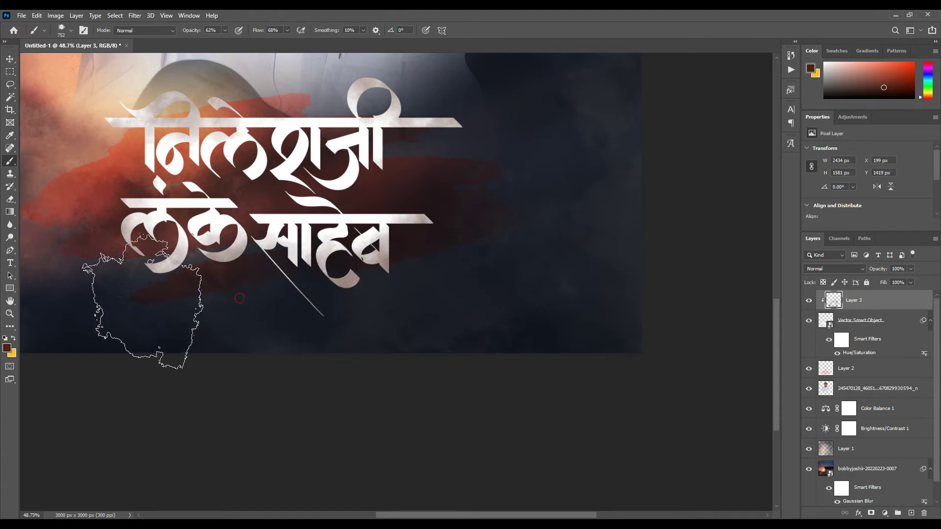
scroll(503, 197, down, 1)
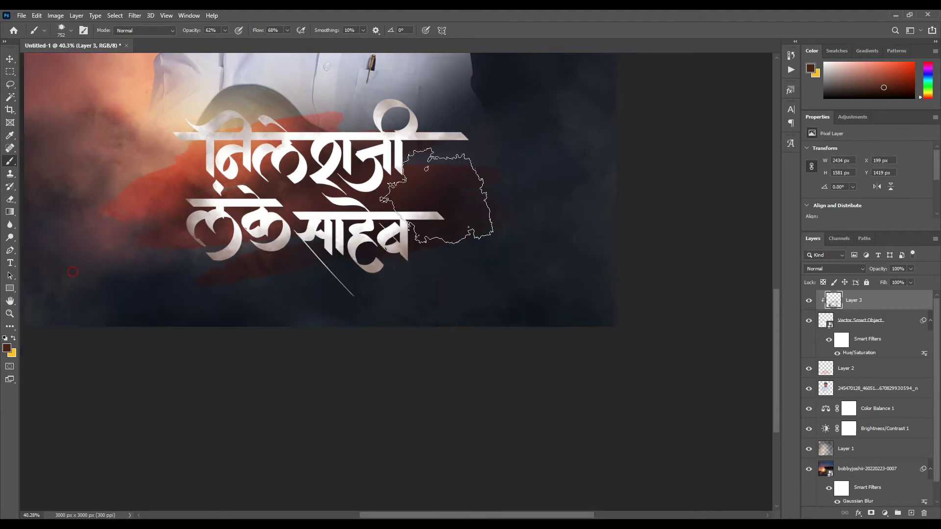
scroll(427, 195, down, 2)
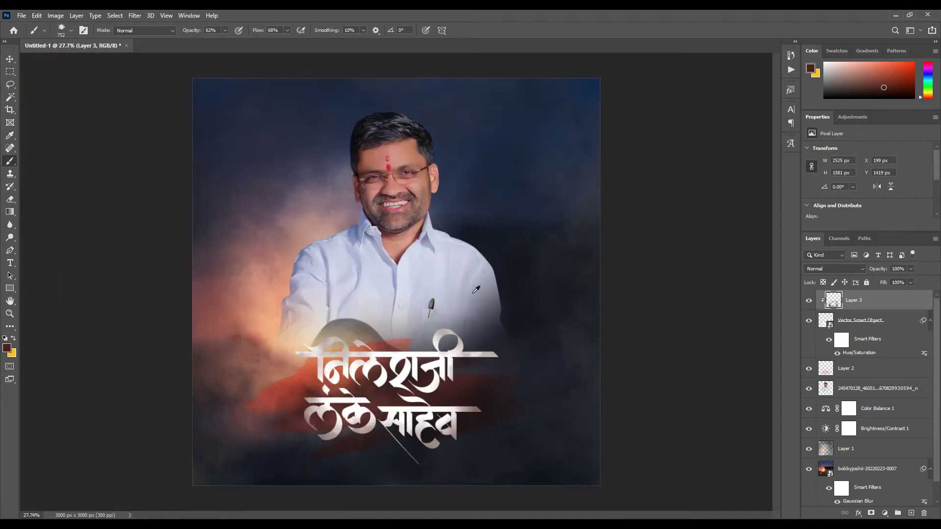
scroll(432, 314, up, 3)
click(910, 328)
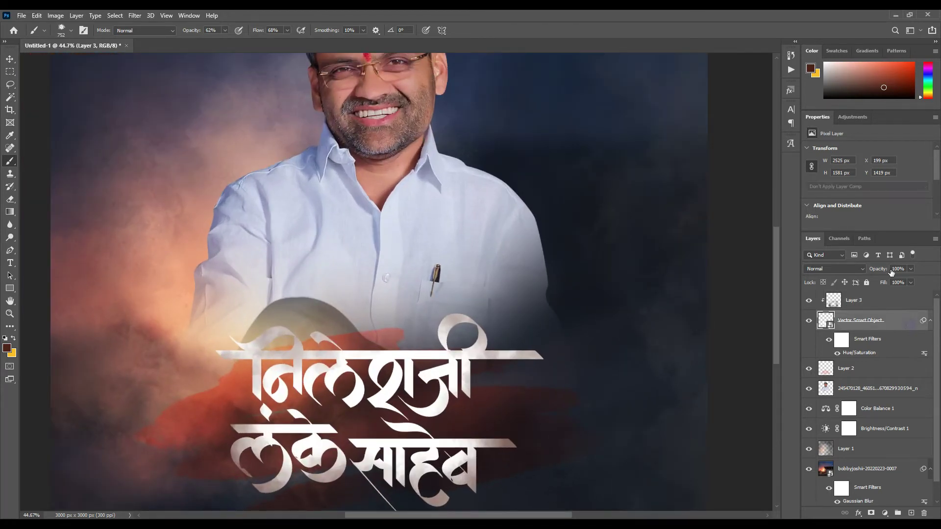
- Give the lettering Bevel & Emboss with an orange shadow colour, plus Inner Shadow and Drop Shadow
double_click(909, 321)
click(627, 147)
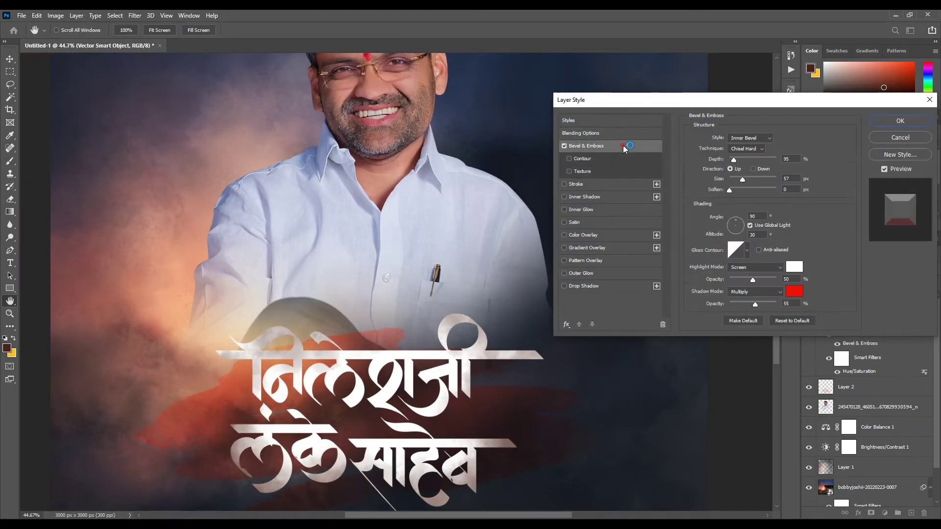
click(594, 198)
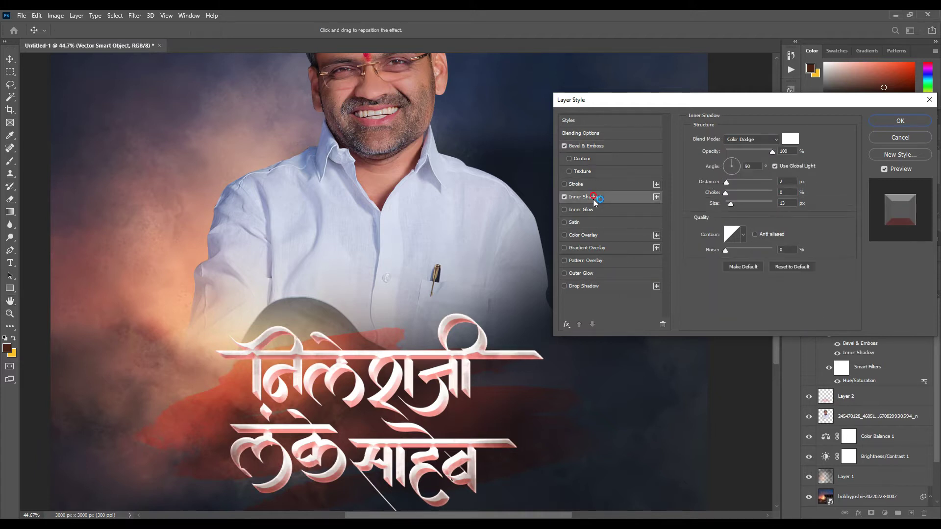
click(602, 147)
click(794, 293)
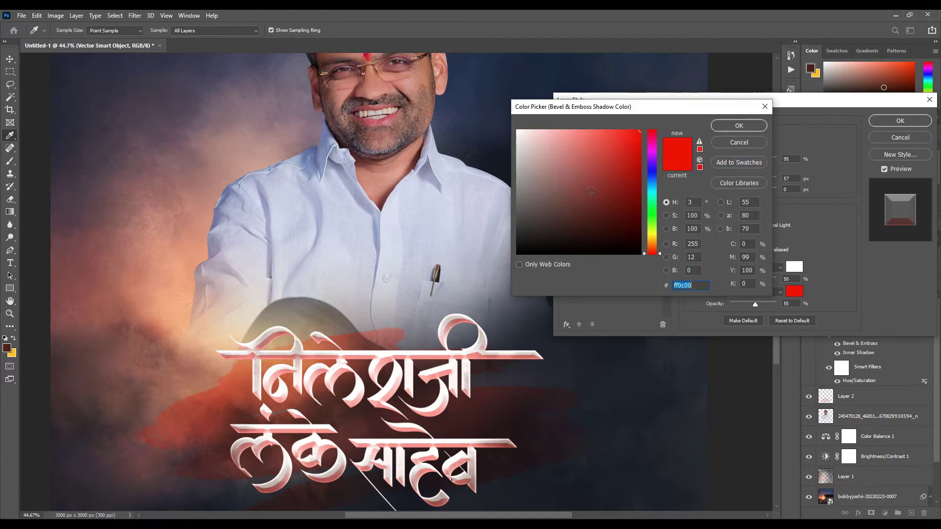
click(651, 243)
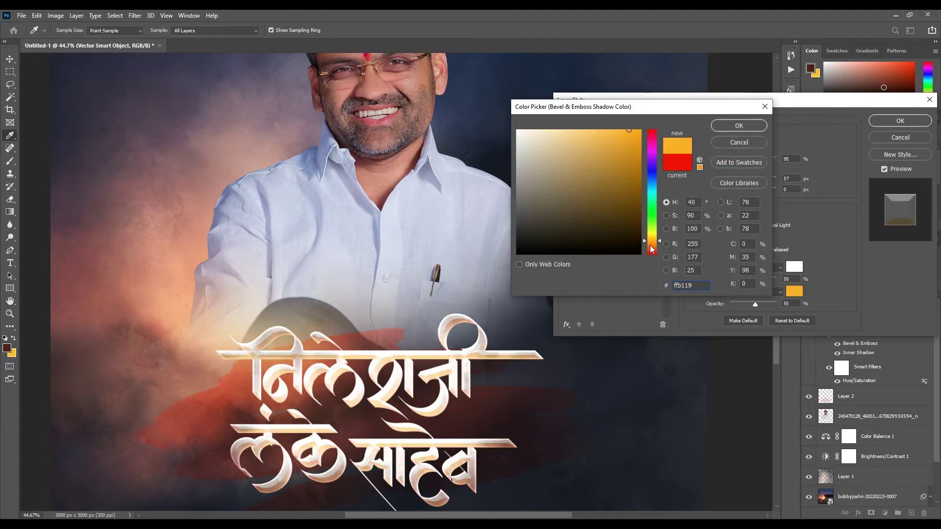
click(650, 246)
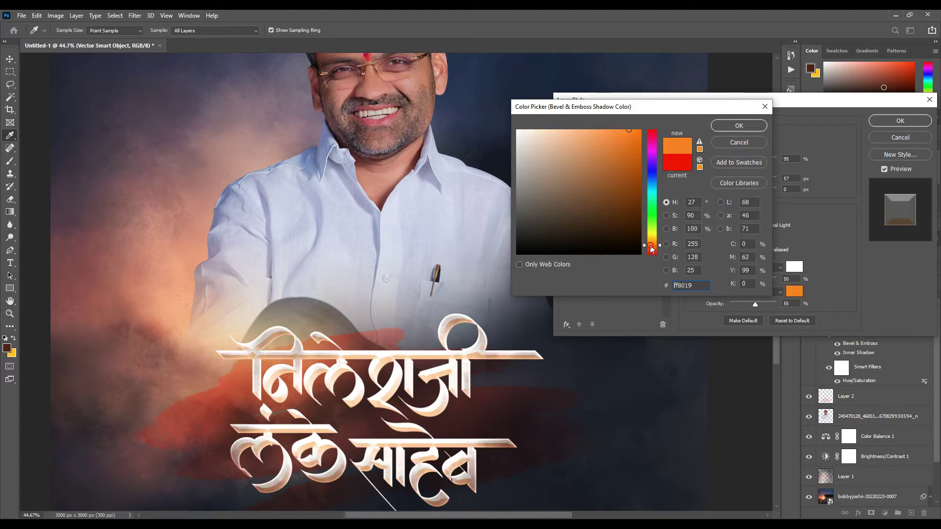
click(739, 126)
click(591, 286)
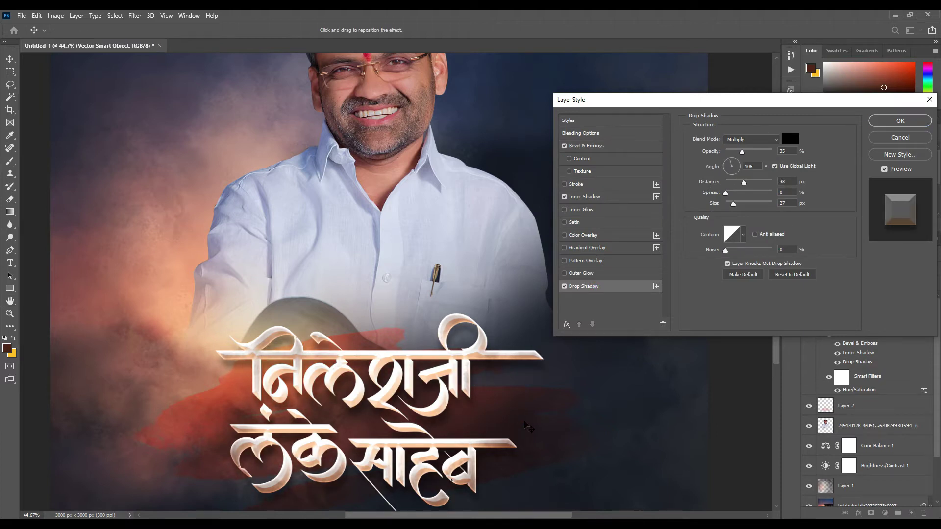
click(900, 120)
- Adjust the title's bevel Size and apply the updated effects
key(b)
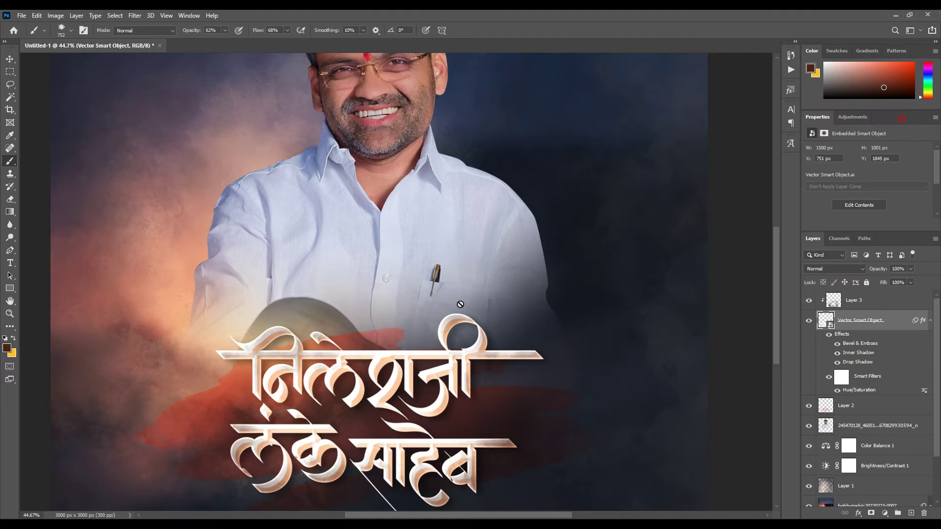
key(ctrl+0)
scroll(497, 304, up, 3)
scroll(497, 304, up, 3)
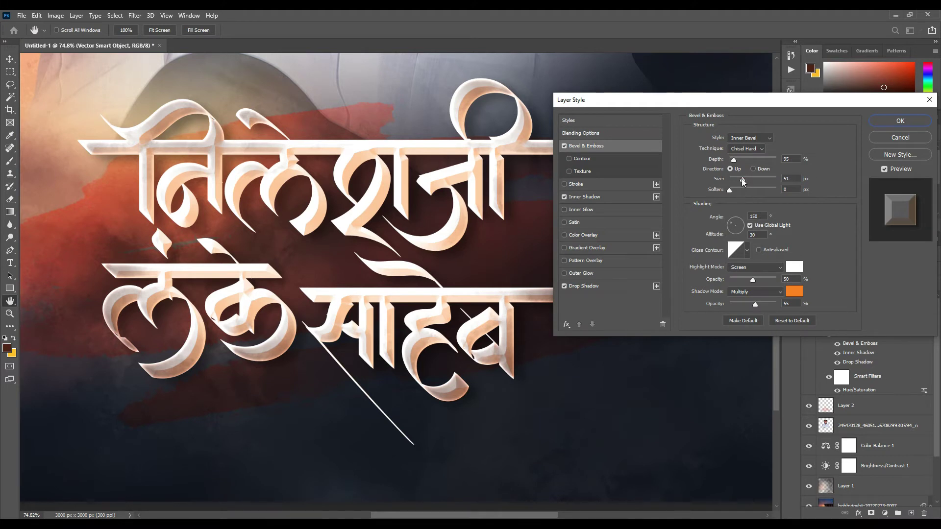
drag(739, 180, 734, 181)
click(739, 179)
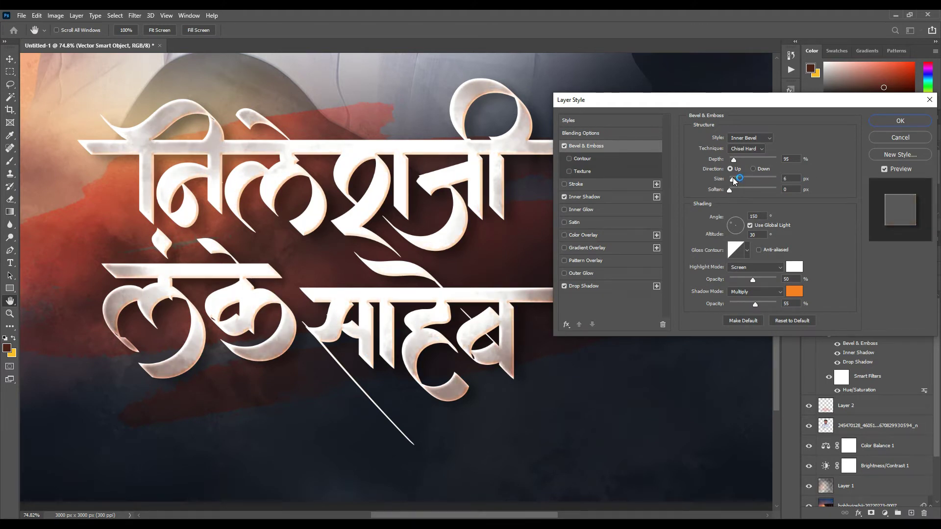
click(901, 121)
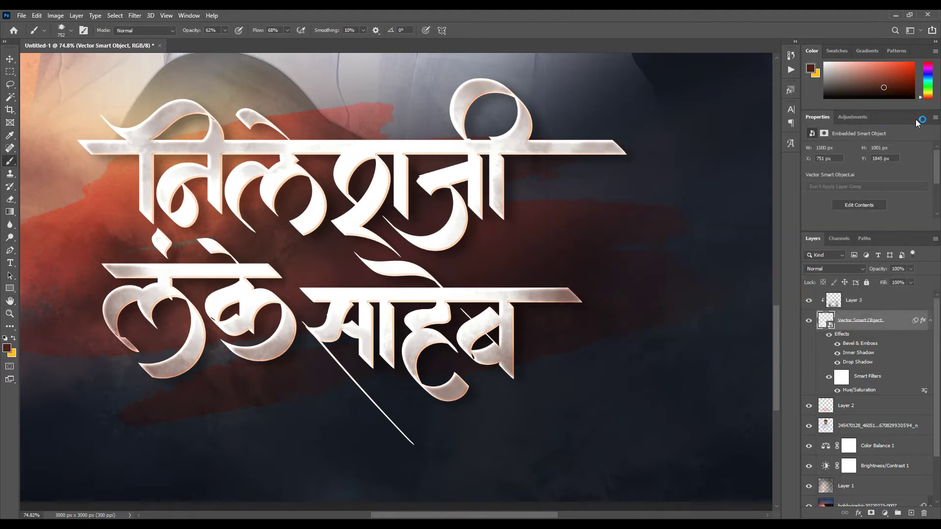
- Switch to the Move tool and scroll around to review the styled title
scroll(515, 231, down, 3)
scroll(514, 231, down, 2)
scroll(515, 231, up, 2)
scroll(514, 231, up, 2)
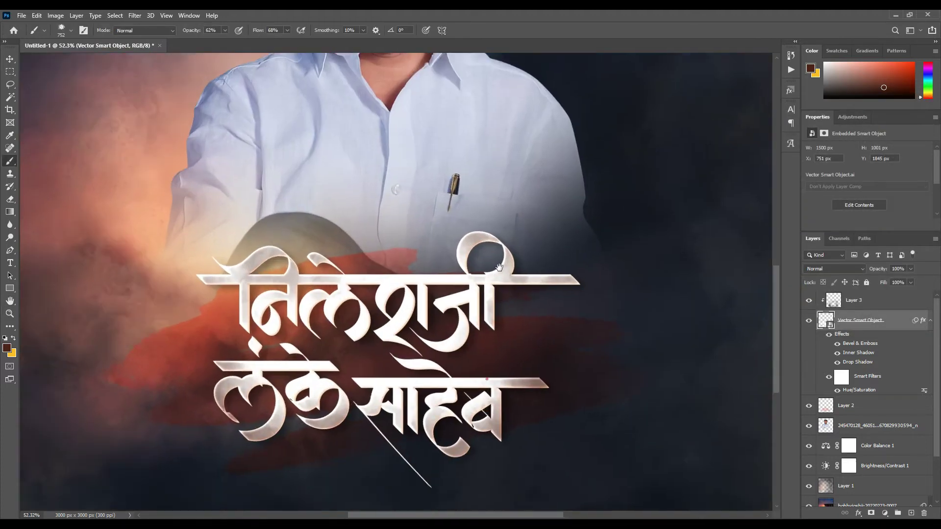
scroll(515, 231, up, 1)
click(10, 59)
scroll(320, 374, down, 2)
scroll(399, 311, down, 1)
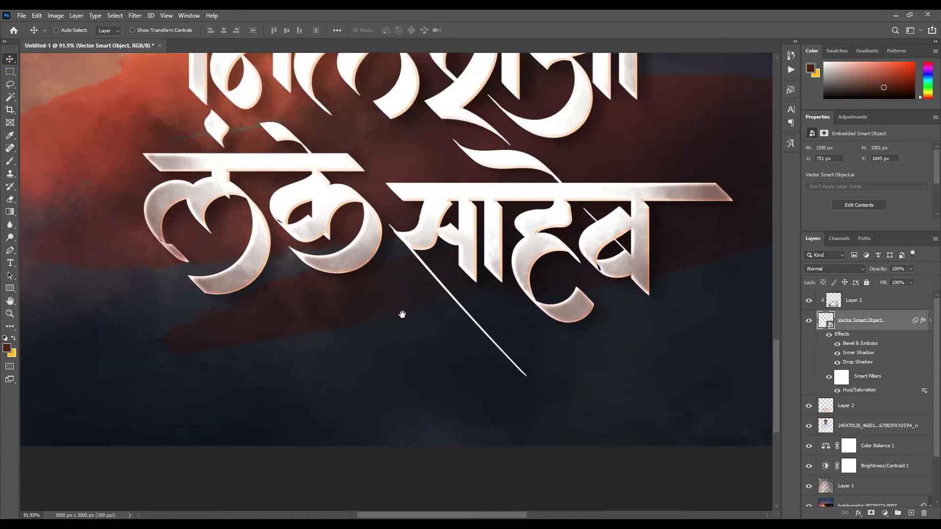
scroll(326, 343, down, 1)
scroll(529, 328, down, 1)
scroll(529, 327, up, 1)
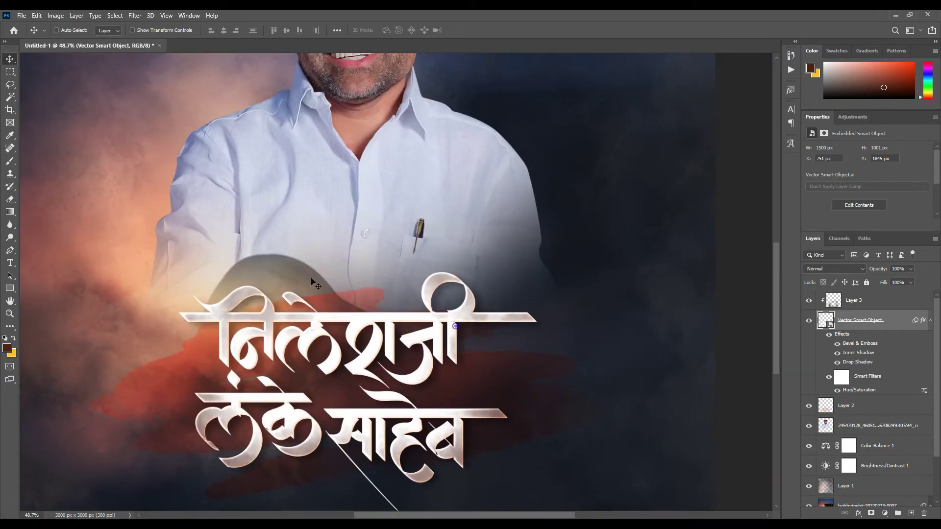
scroll(455, 246, down, 2)
- Raise the portrait's Exposure, Contrast and Clarity with the Camera Raw Filter
ctrl+click(410, 202)
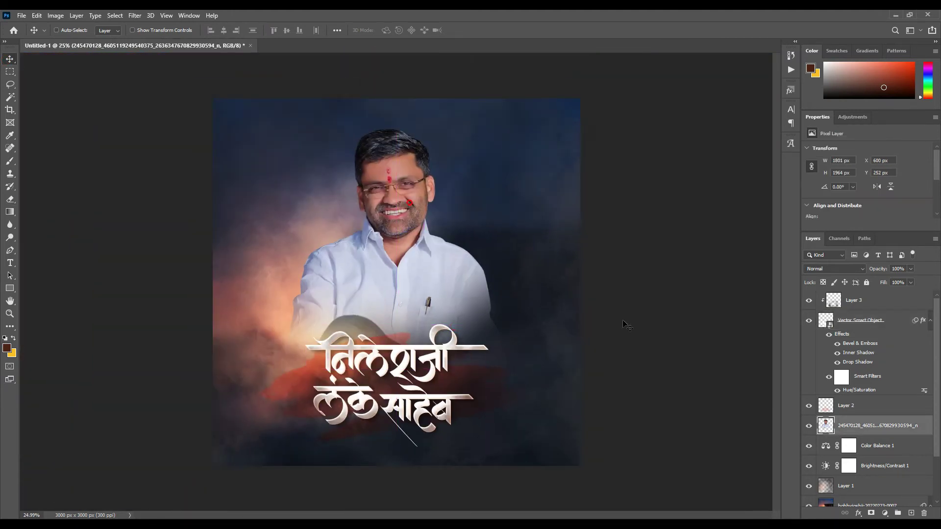
click(135, 15)
click(179, 77)
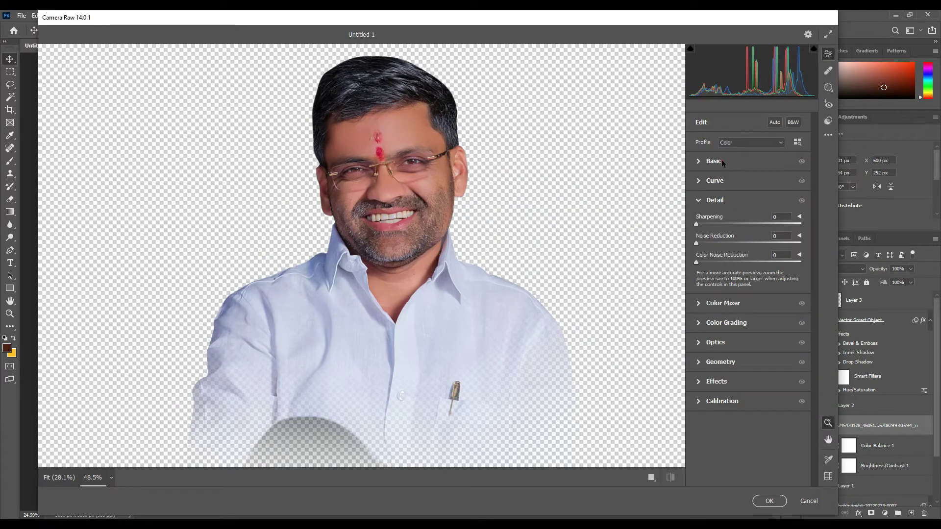
click(722, 162)
click(752, 238)
drag(762, 252, 760, 238)
click(774, 351)
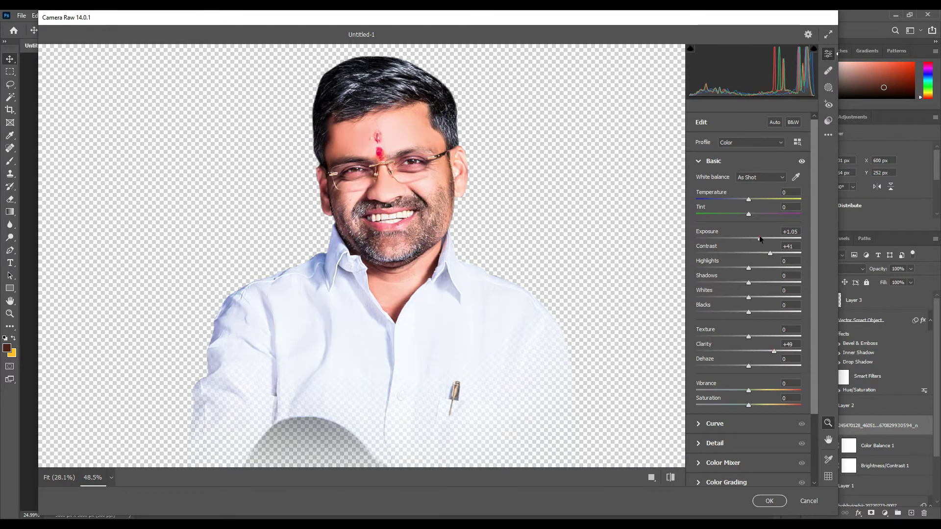
click(770, 501)
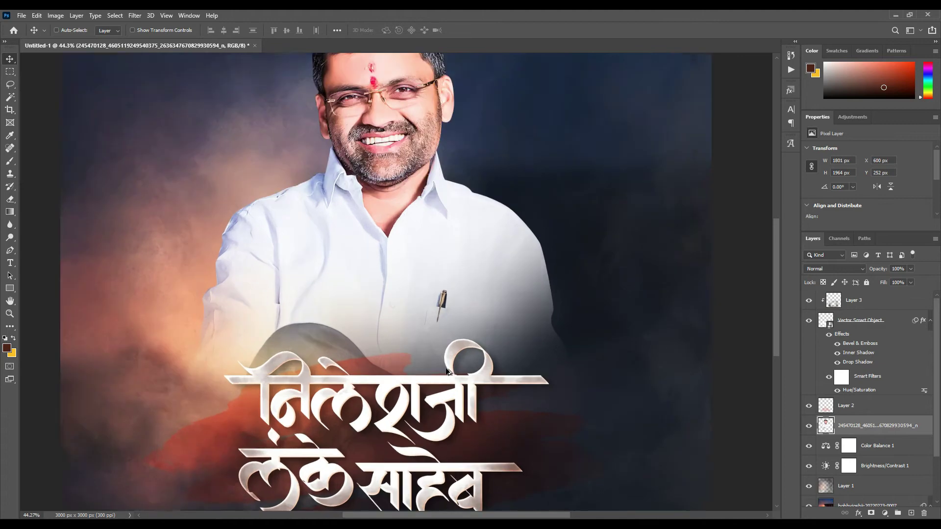
scroll(396, 283, up, 1)
- Import the building image and scale it down toward the upper left
click(348, 498)
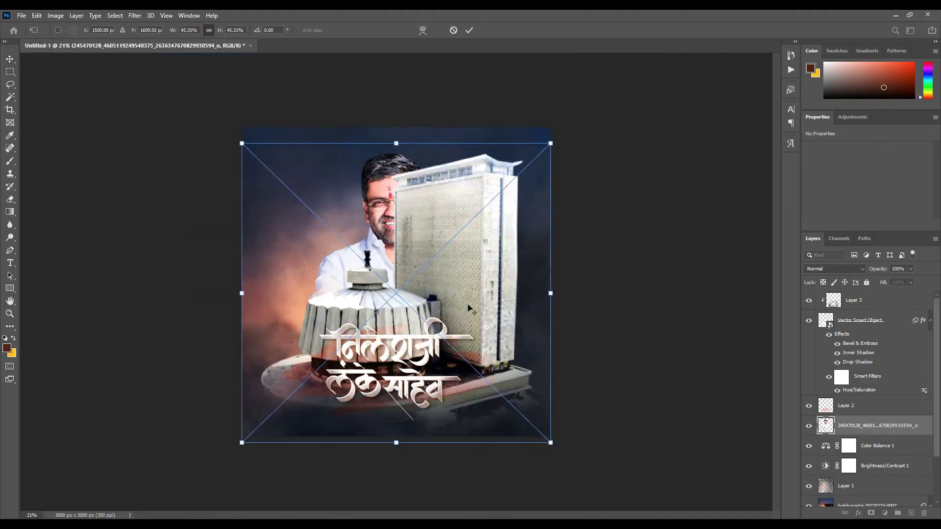
drag(489, 337, 459, 241)
drag(395, 112, 392, 216)
mouse_move(427, 349)
mouse_down()
mouse_move(428, 275)
mouse_move(459, 272)
mouse_up()
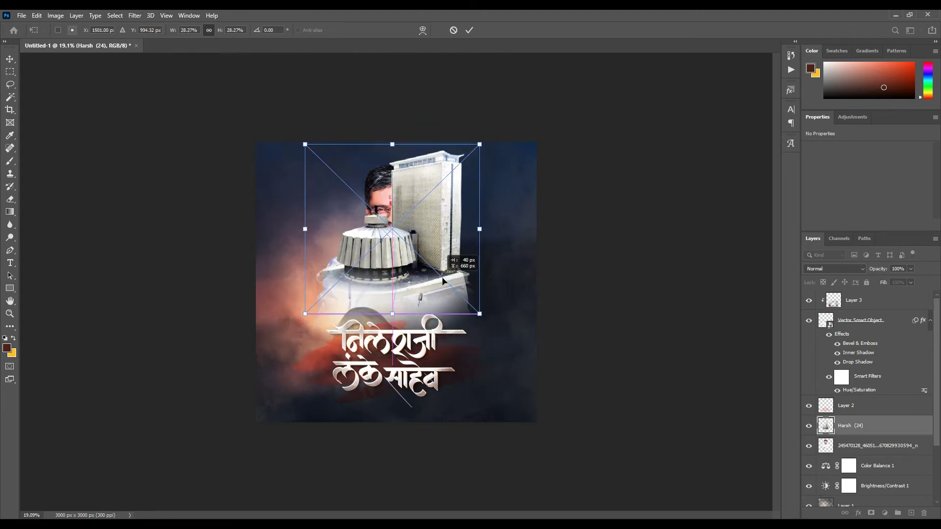
key(Return)
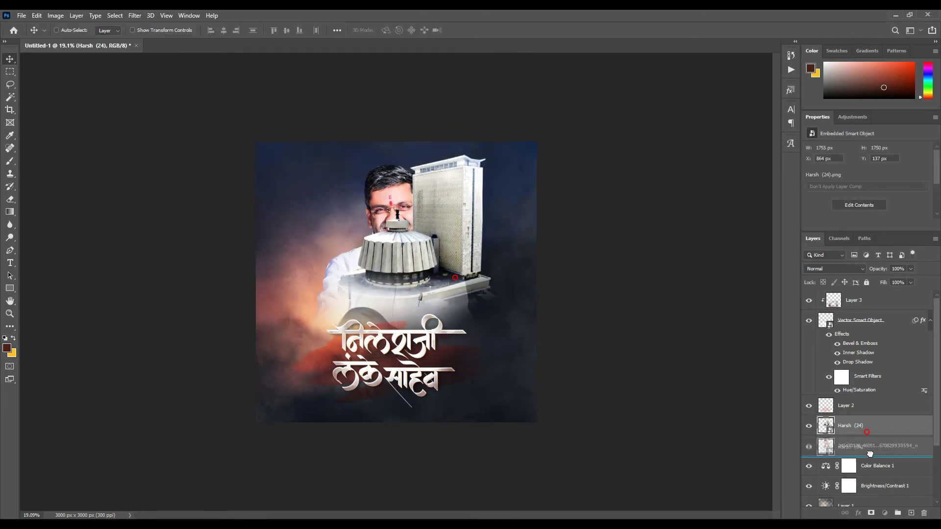
- Move the building layer below the portrait, shift it left, and blend it with Overlay
drag(868, 436, 868, 456)
drag(477, 299, 405, 295)
click(838, 269)
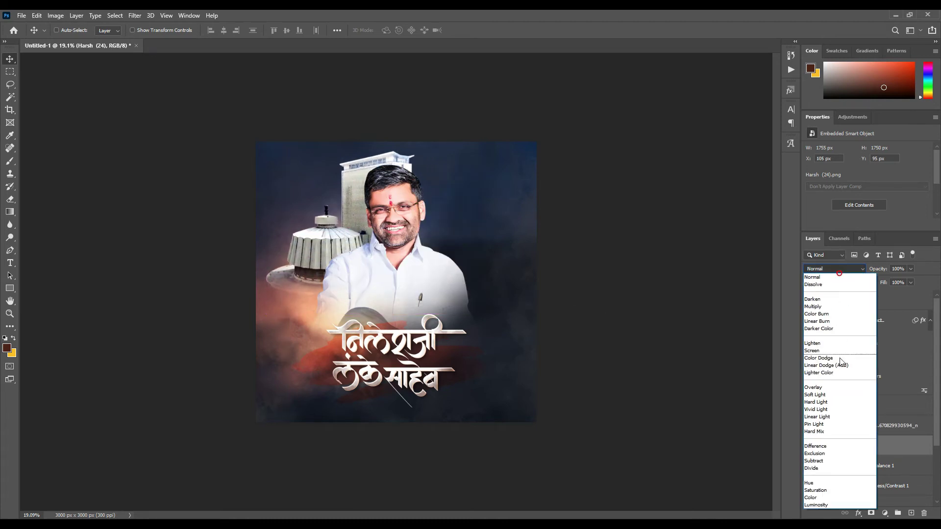
click(833, 387)
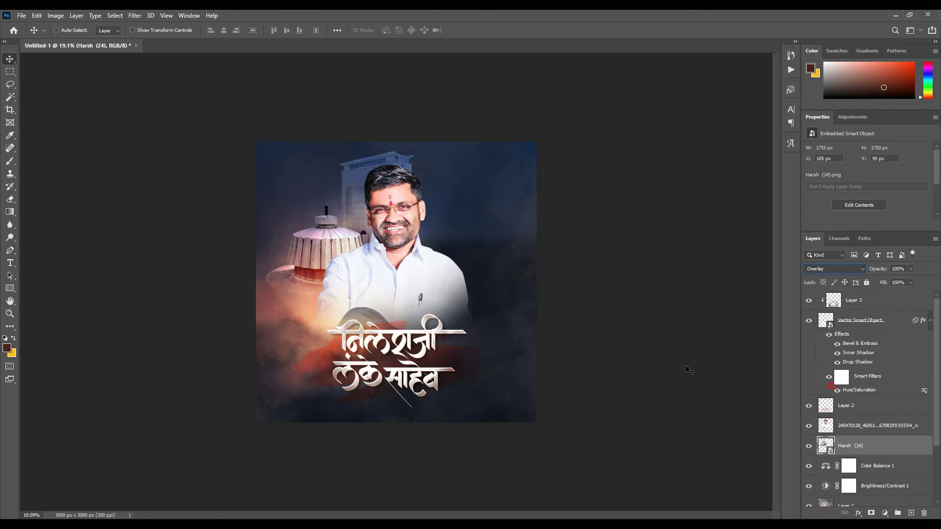
scroll(378, 167, up, 5)
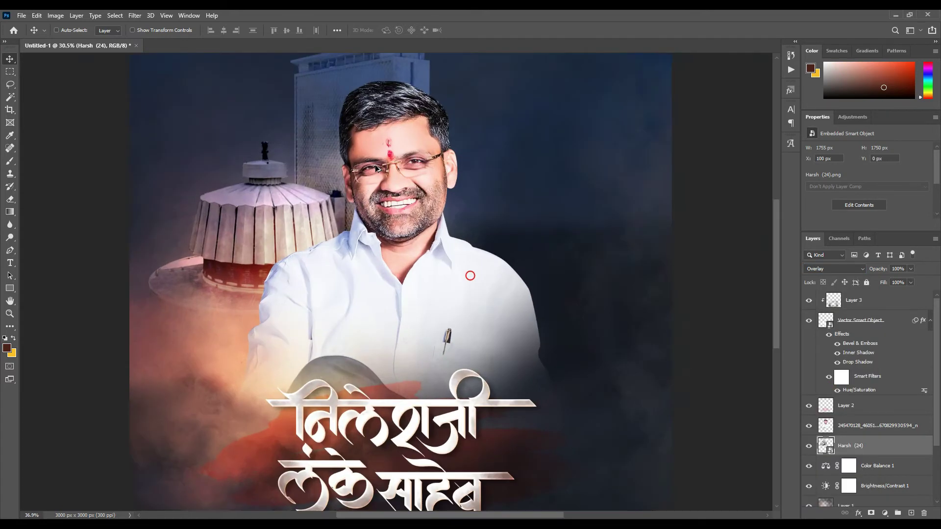
scroll(349, 349, down, 4)
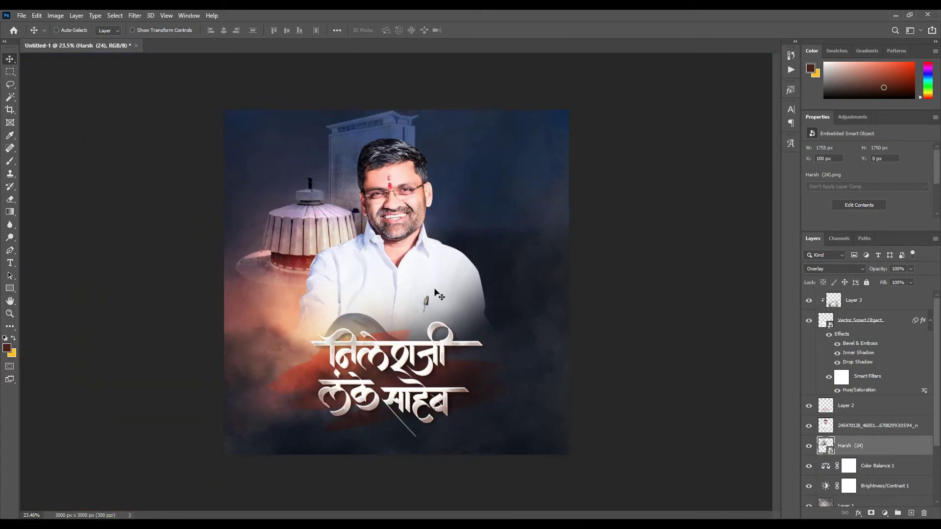
- Adjust the Color Balance 1 midtone Cyan/Red and Yellow/Blue sliders
click(822, 469)
click(842, 201)
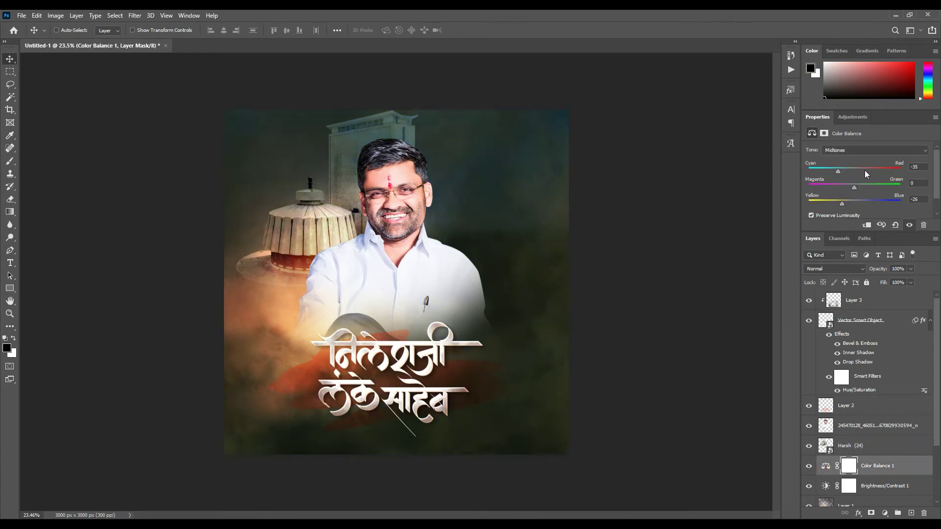
click(851, 169)
drag(851, 171, 864, 203)
scroll(447, 269, up, 2)
scroll(637, 265, down, 3)
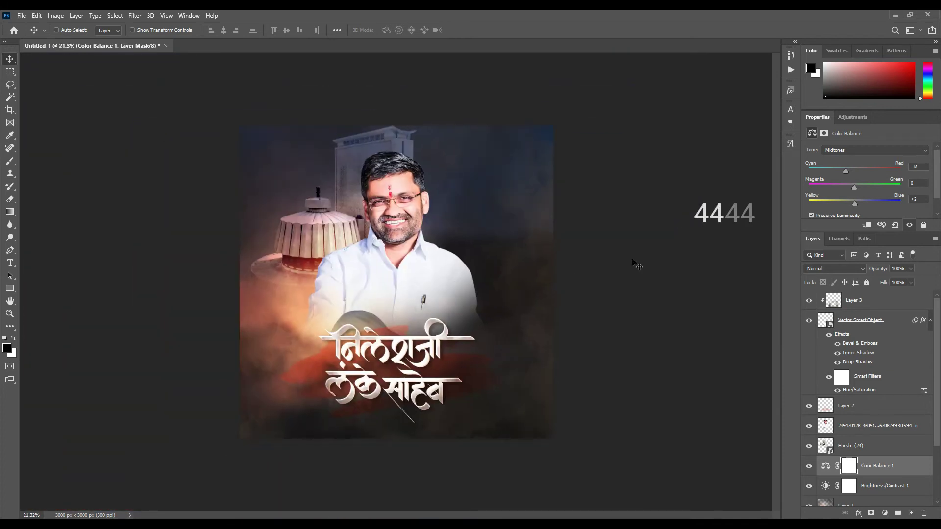
scroll(391, 340, up, 3)
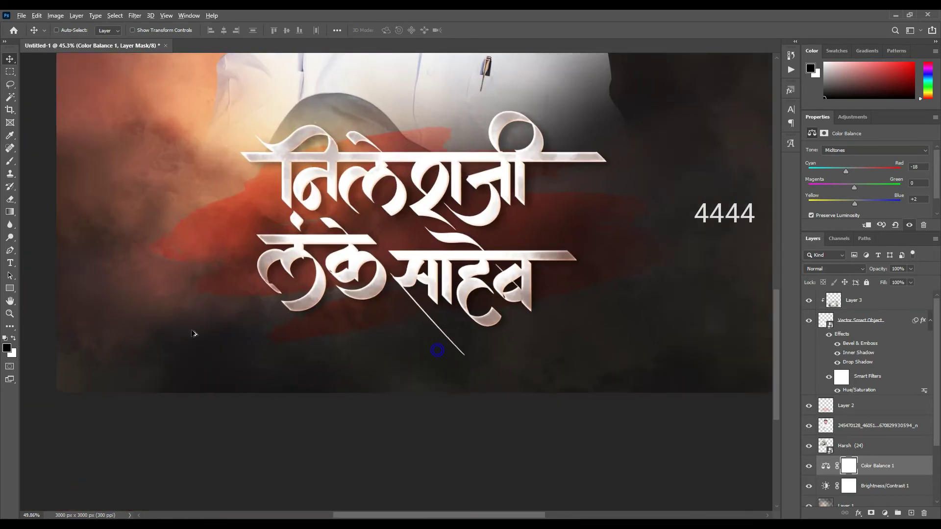
scroll(438, 350, up, 2)
- Add a text box beside the face reading लोकनेते आमदार via transliteration
click(9, 263)
scroll(433, 176, down, 4)
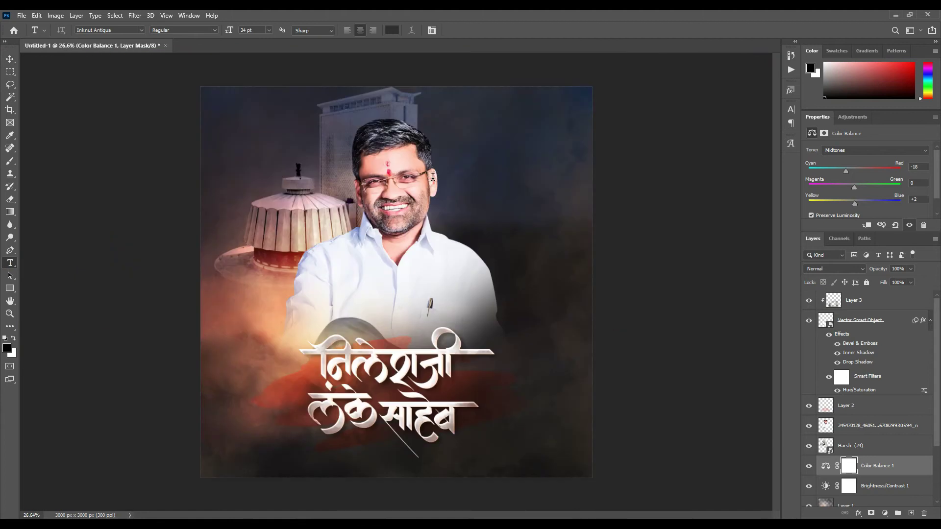
click(452, 184)
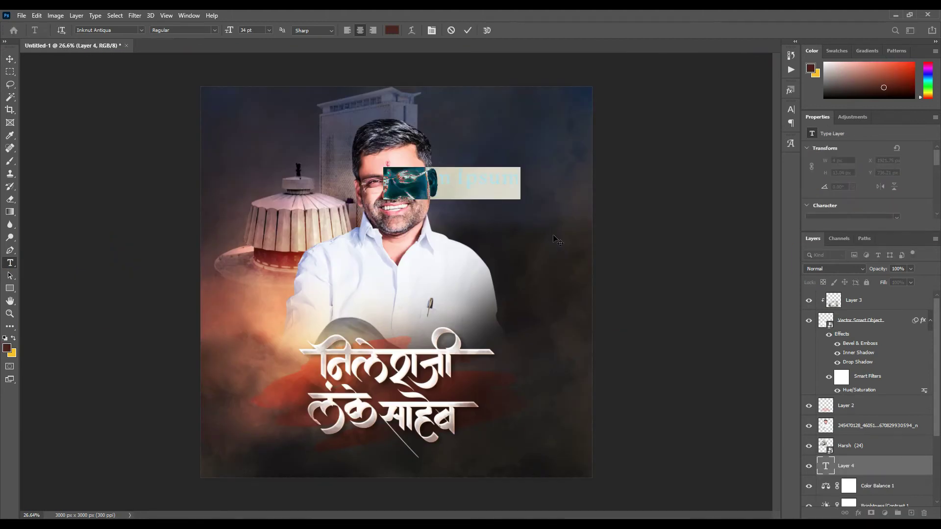
text(lok)
text(manya)
key(space)
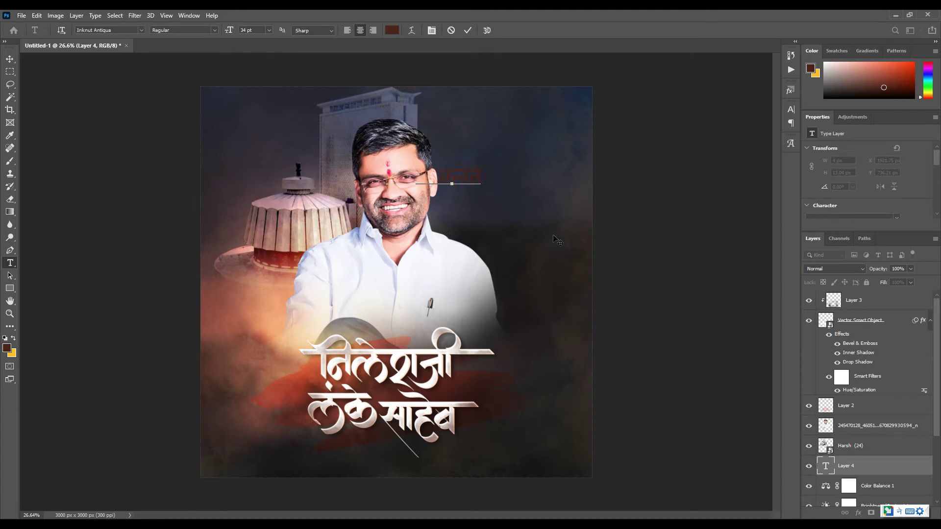
text(aamdar)
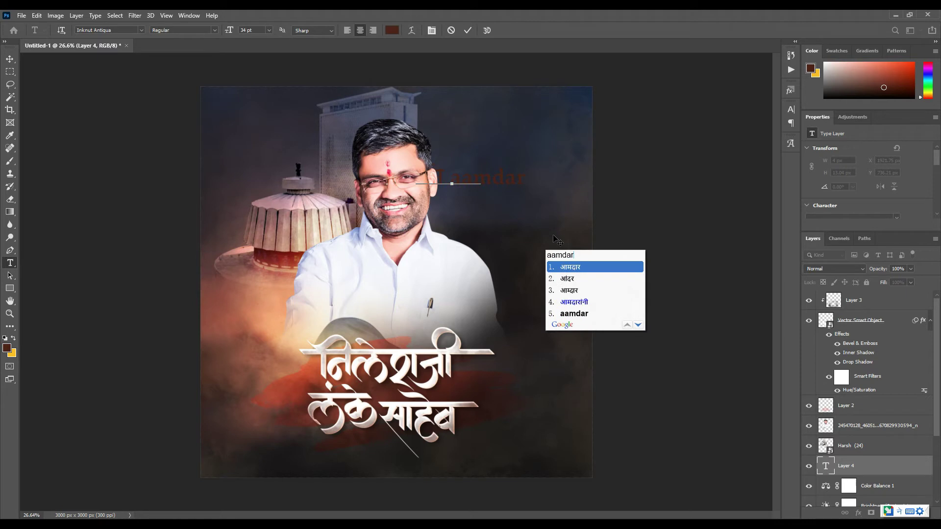
key(space)
- Set all the subtitle text to Hind SemiBold
key(ctrl+a)
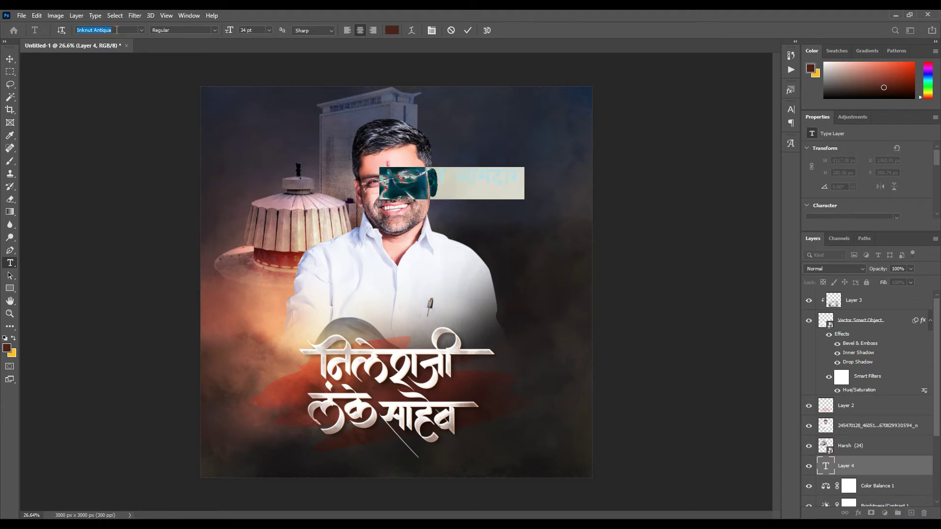
text(Hind)
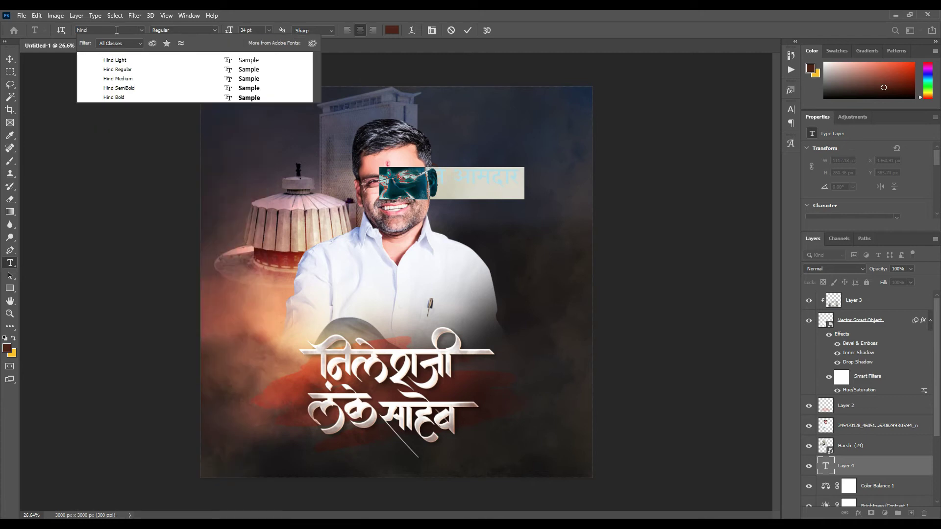
click(243, 89)
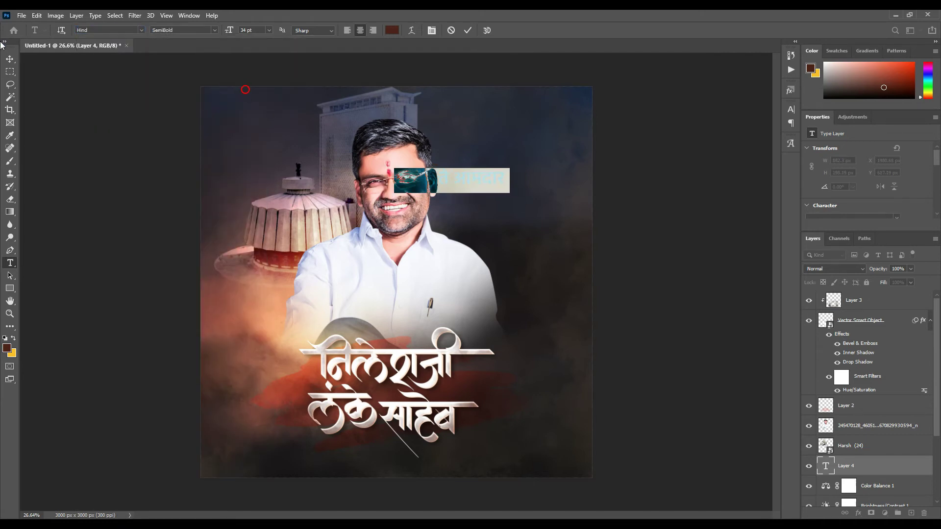
- Move the लोकनेते आमदार subtitle just above the name and raise its layer to the top
click(9, 58)
drag(470, 176, 470, 338)
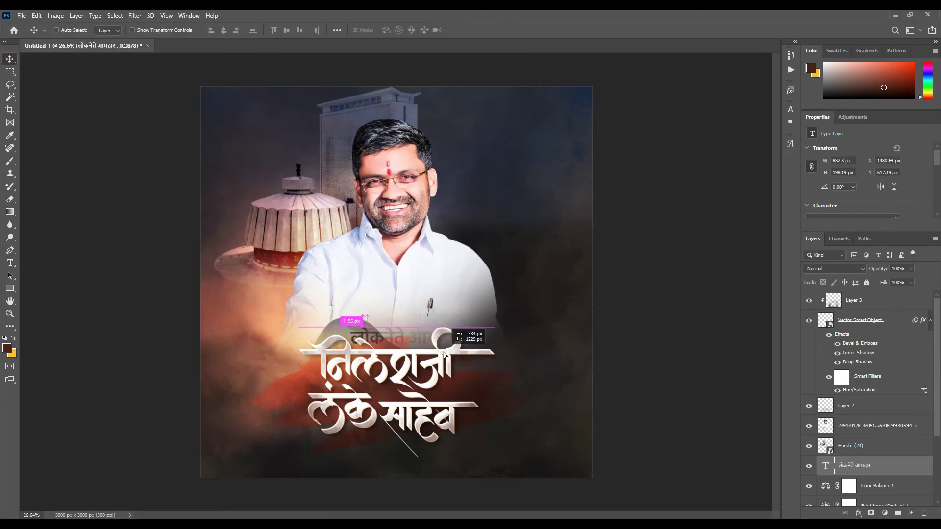
mouse_move(892, 470)
mouse_down()
mouse_move(865, 277)
mouse_move(856, 297)
mouse_up()
drag(417, 364, 512, 304)
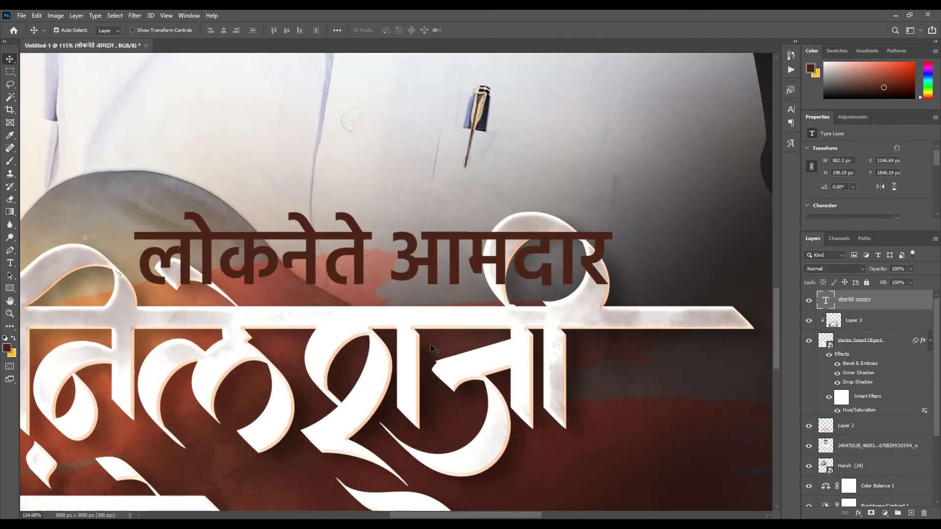
- Shrink the subtitle to about half size and nudge it slightly right
key(ctrl+t)
drag(579, 269, 413, 267)
key(Return)
drag(301, 277, 349, 277)
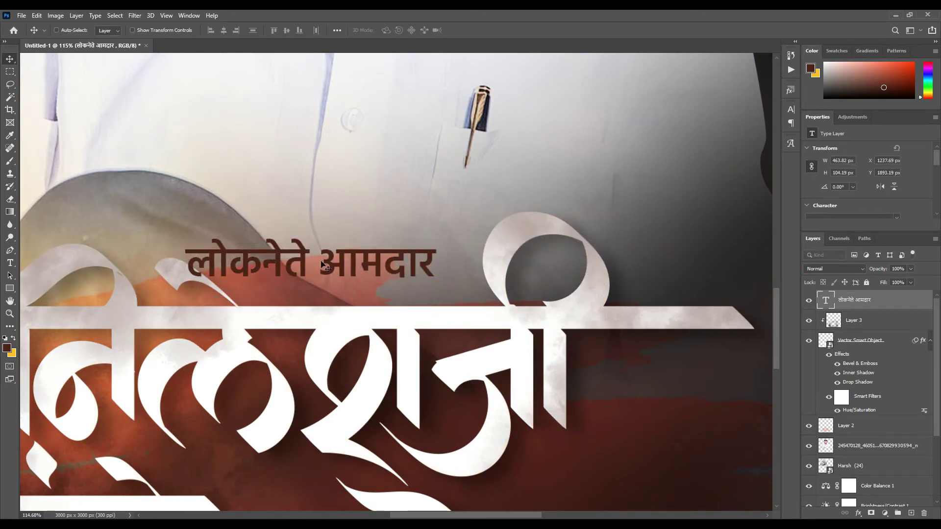
- Break लोकनेते आमदार onto two lines with line spacing tightened to 12 pt
double_click(320, 257)
click(320, 255)
key(Return)
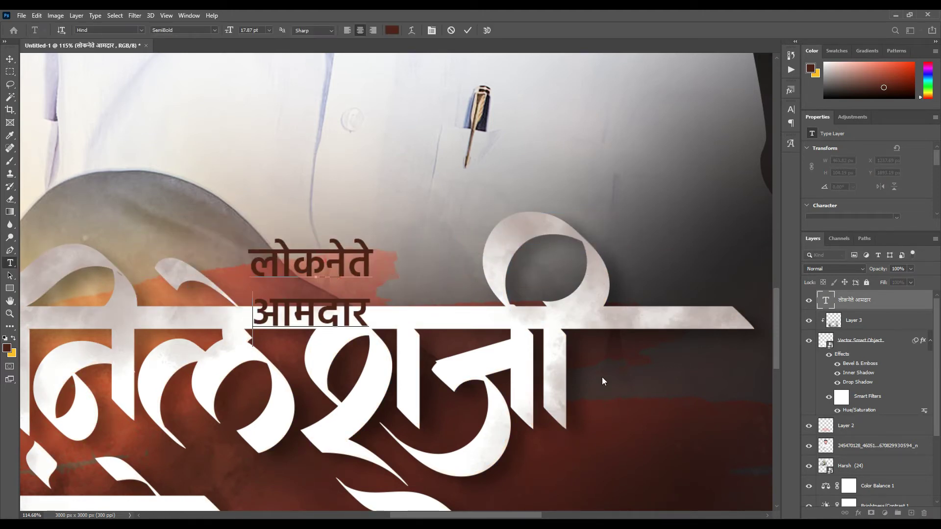
key(ctrl+a)
scroll(871, 205, down, 1)
drag(864, 213, 863, 214)
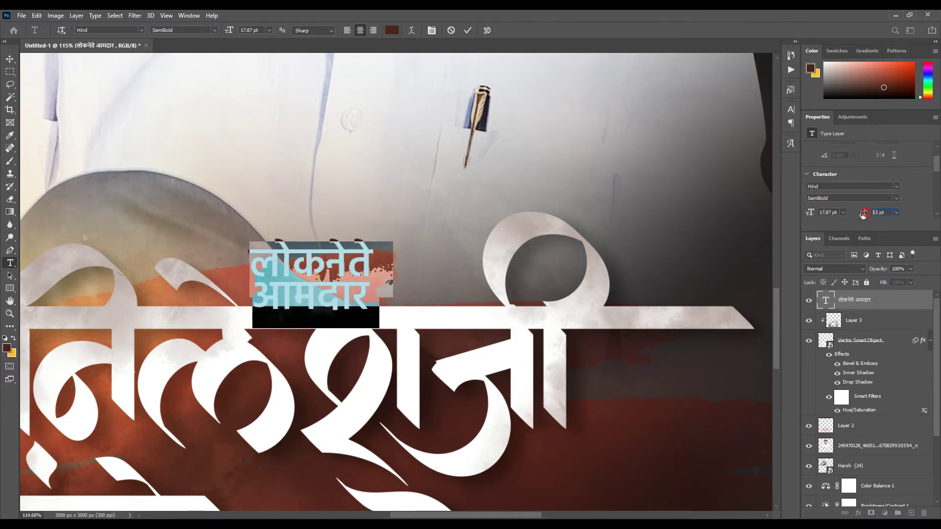
click(10, 59)
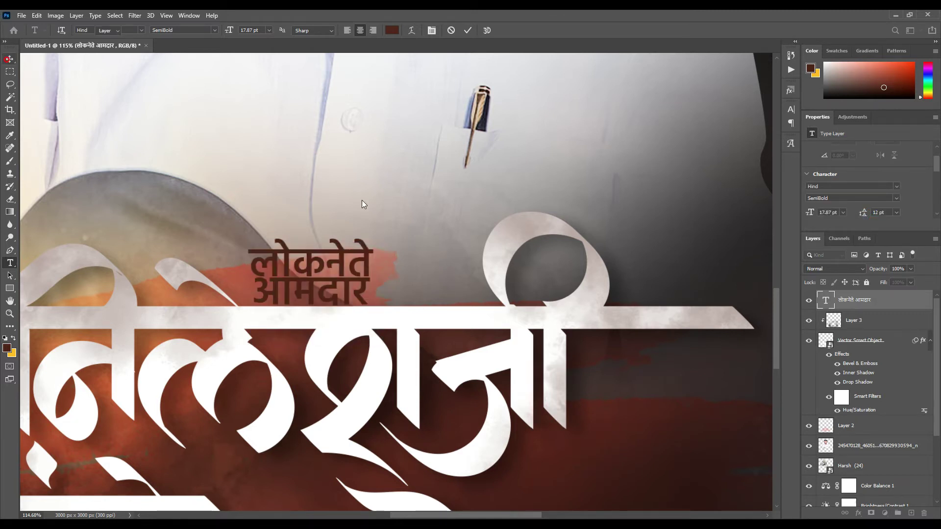
scroll(361, 204, down, 2)
- Enlarge the stacked subtitle to about double size and place it just left of the big name
key(ctrl+t)
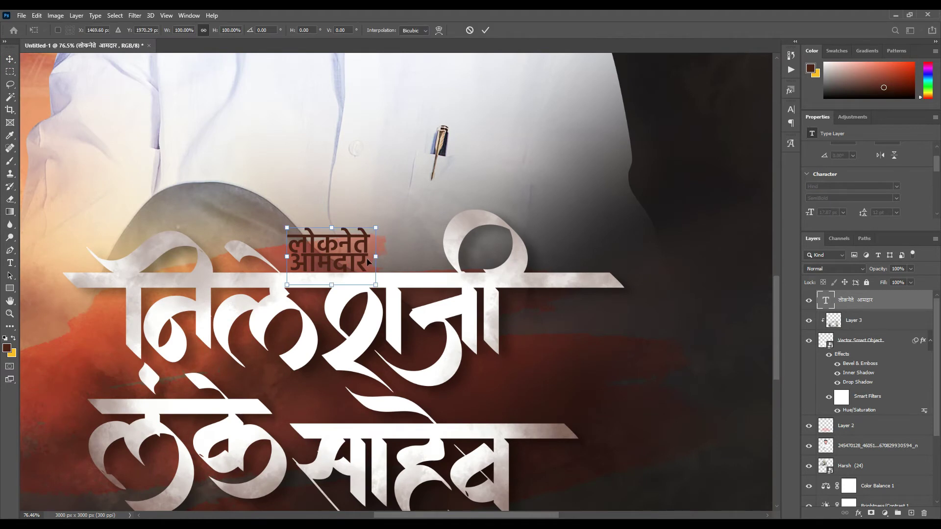
drag(435, 256, 460, 253)
drag(408, 270, 401, 252)
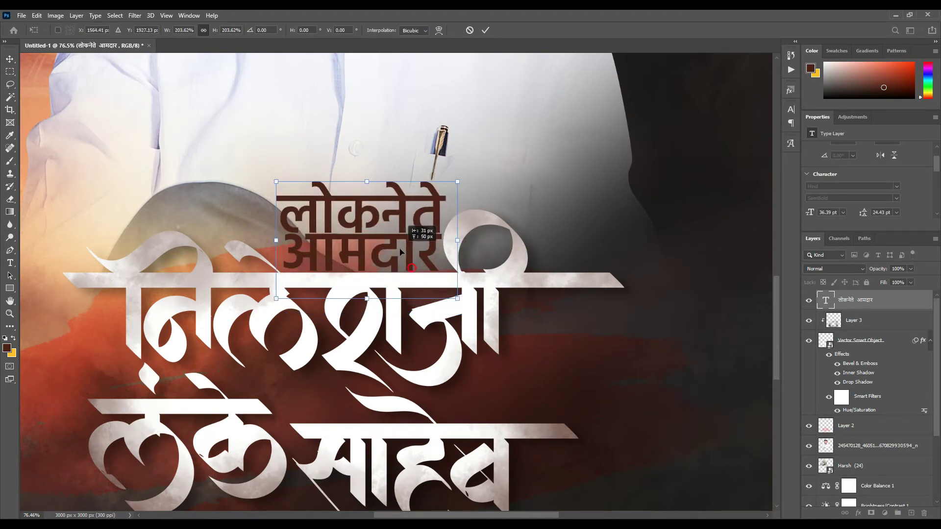
key(Return)
key(ctrl+0)
drag(359, 328, 284, 381)
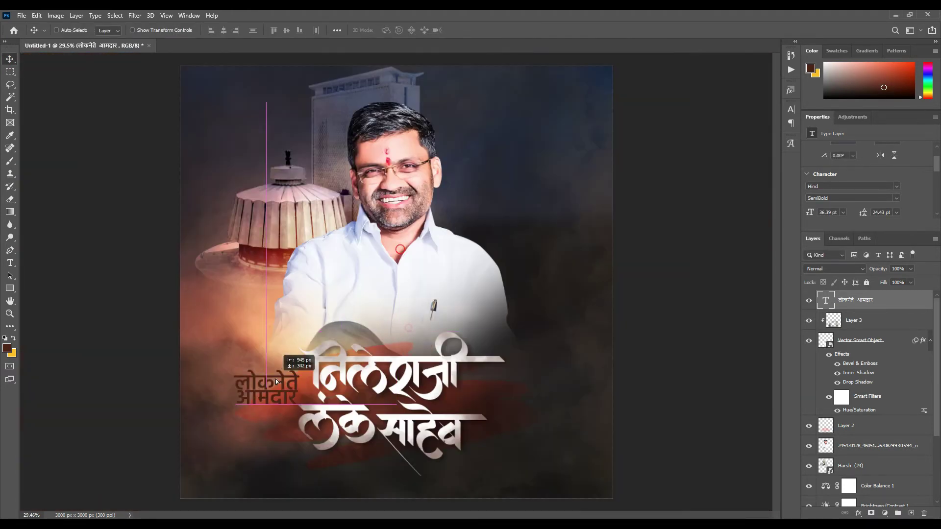
scroll(925, 184, down, 1)
- Set the two-line subtitle's text colour to white, #ffffff
click(885, 204)
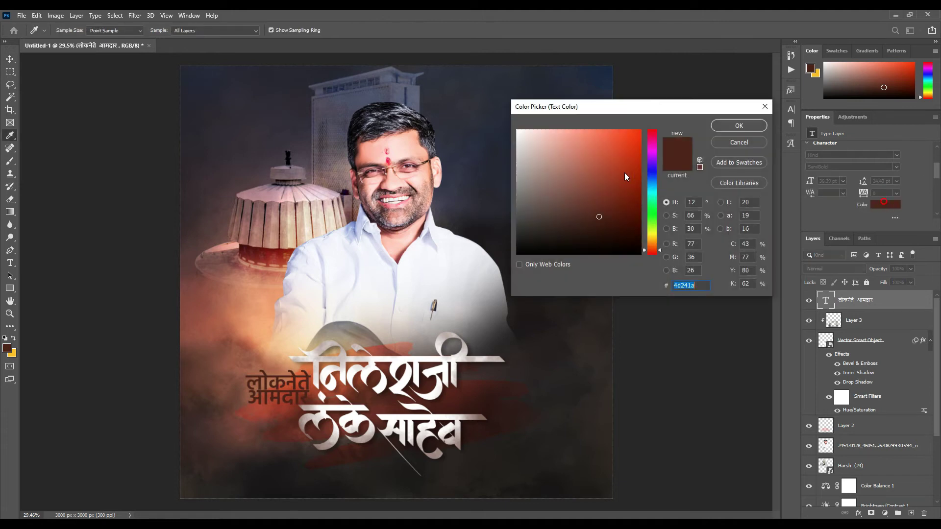
text(ffffff)
click(734, 127)
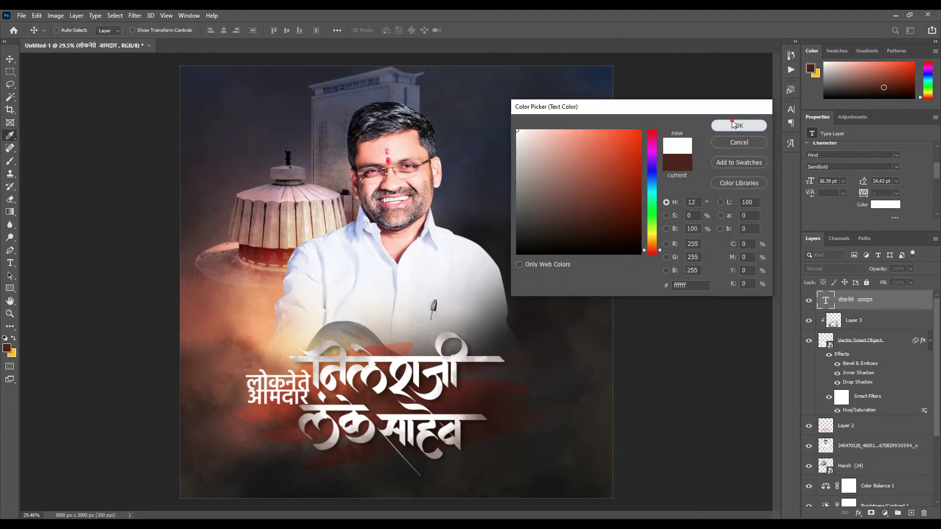
scroll(318, 253, up, 5)
scroll(318, 252, up, 3)
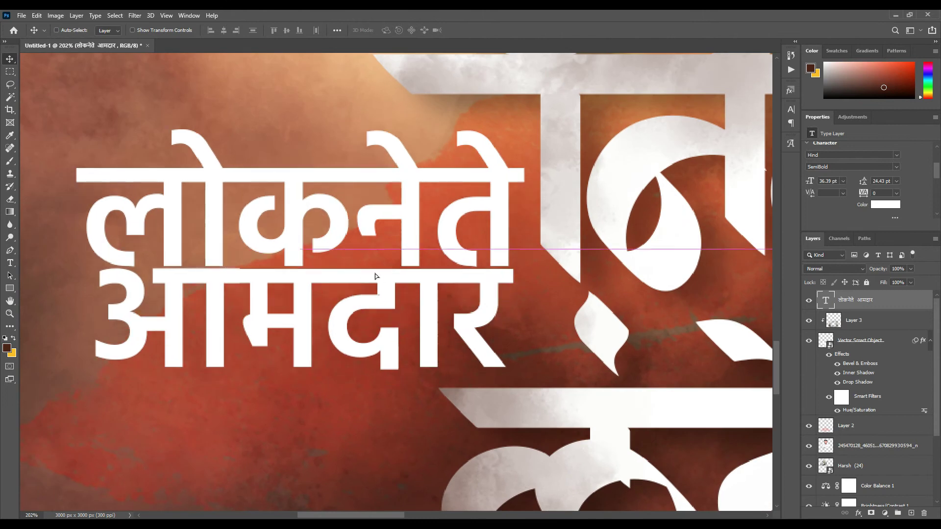
- Loosen the subtitle's leading to 25 pt and nudge it slightly right and down
drag(862, 182, 863, 183)
scroll(423, 325, down, 2)
scroll(423, 325, down, 2)
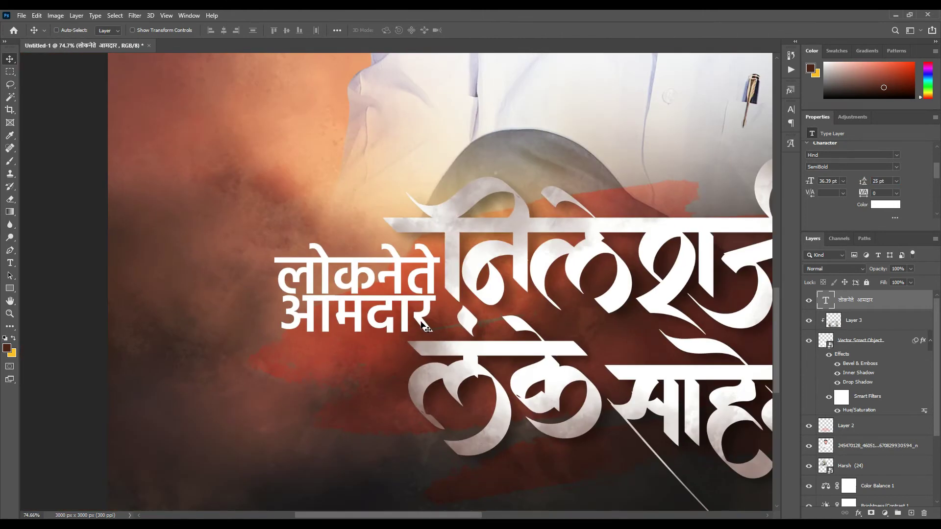
drag(421, 322, 424, 324)
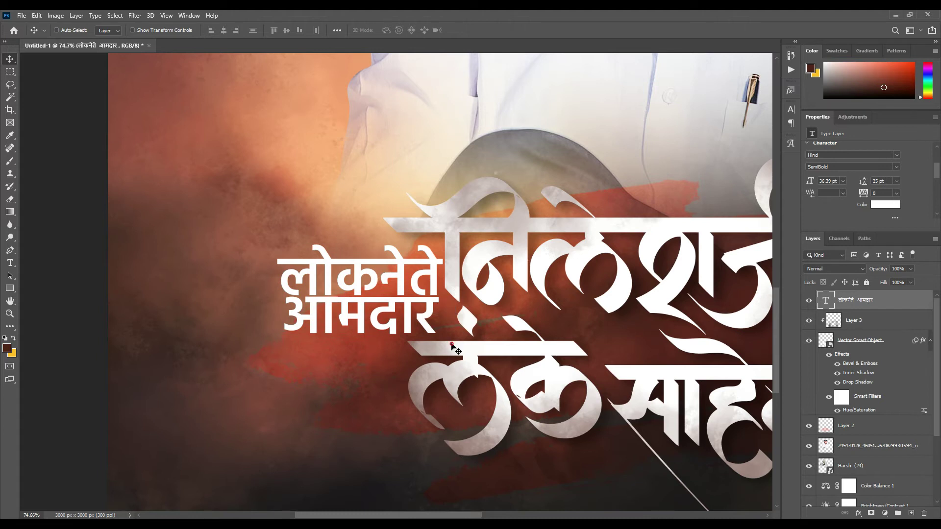
scroll(456, 349, down, 5)
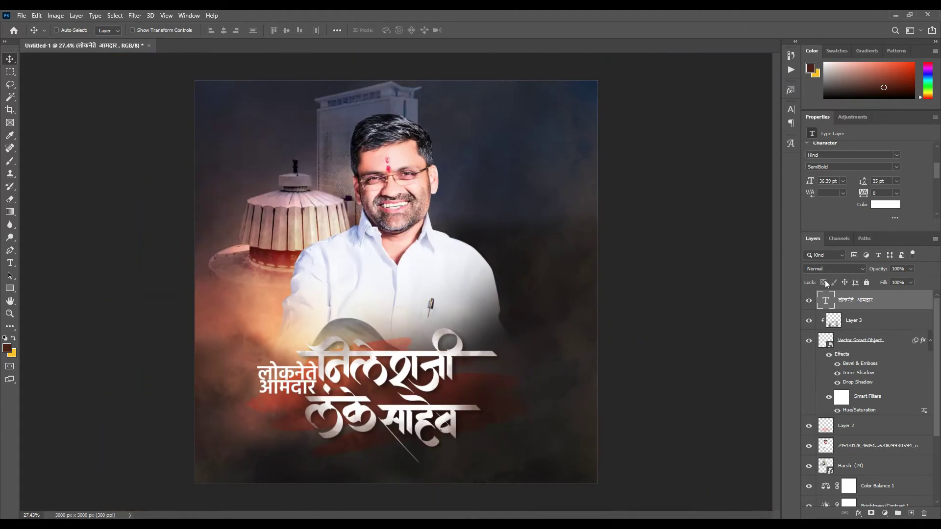
- Open the name lettering layer's style settings and close them without changes
click(879, 350)
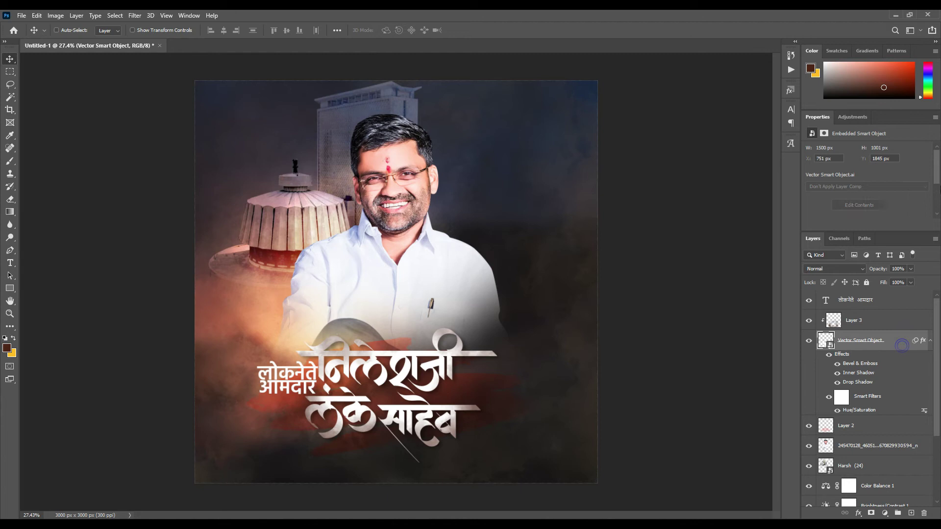
double_click(902, 346)
click(888, 125)
scroll(398, 304, down, 2)
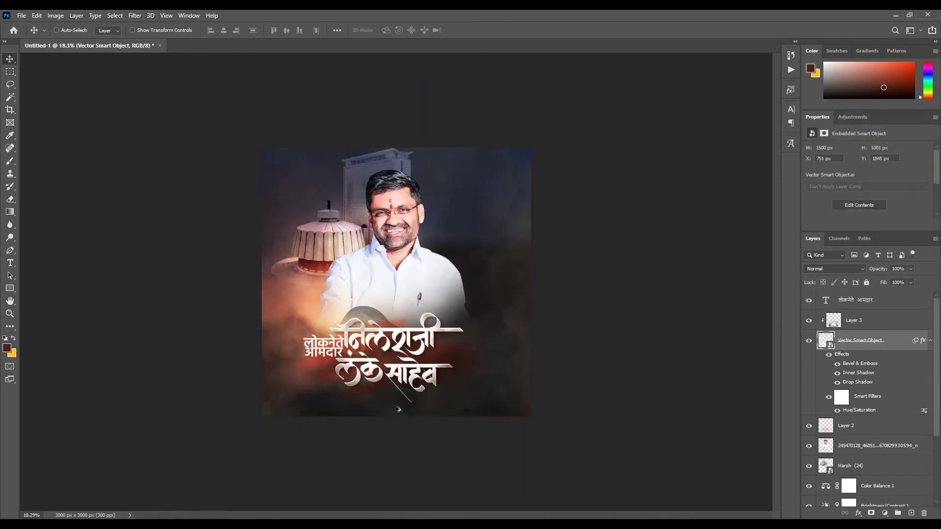
scroll(398, 304, up, 3)
scroll(428, 327, down, 1)
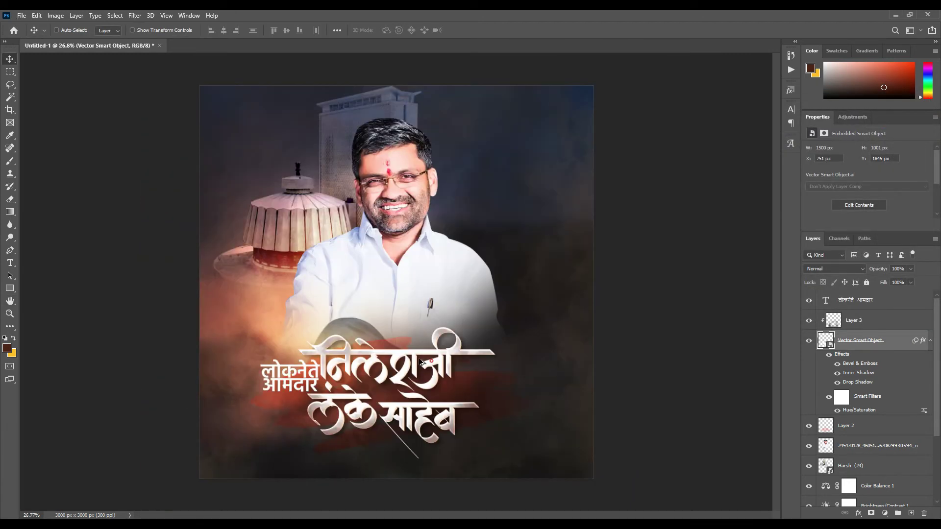
scroll(428, 327, up, 2)
scroll(428, 327, up, 1)
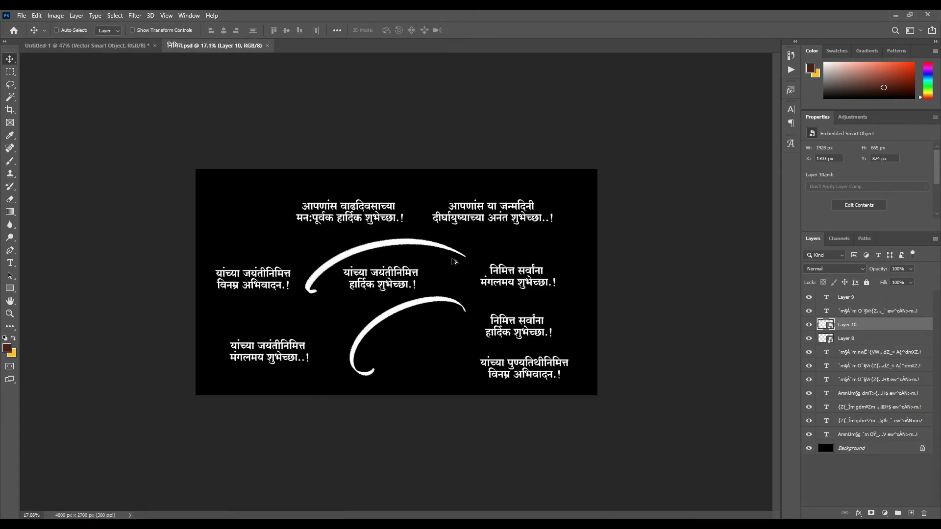
- Bring the two-line greeting text onto the poster and move its layer to the top
scroll(553, 157, up, 2)
scroll(589, 162, up, 2)
mouse_move(595, 161)
mouse_down()
mouse_move(119, 52)
mouse_move(485, 317)
mouse_up()
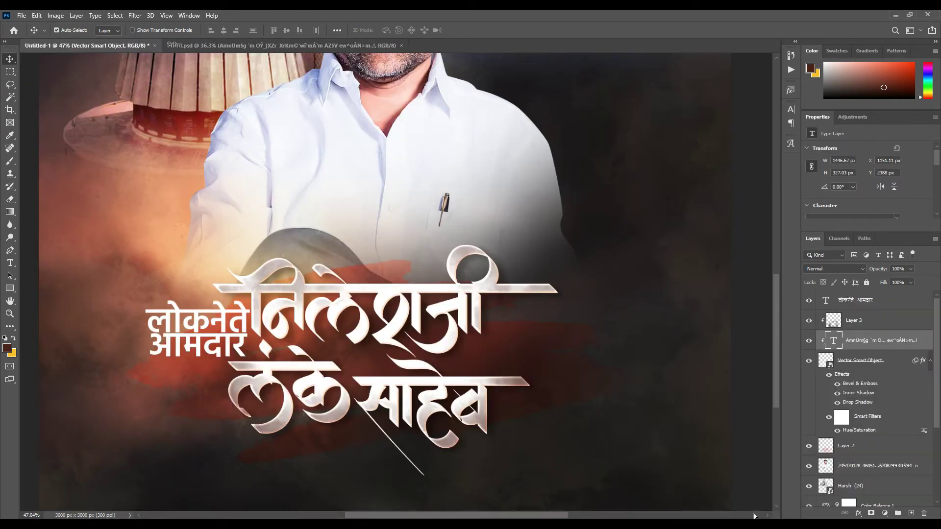
key(XF86AudioLowerVolume)
key(XF86AudioLowerVolume)
key(XF86AudioLowerVolume)
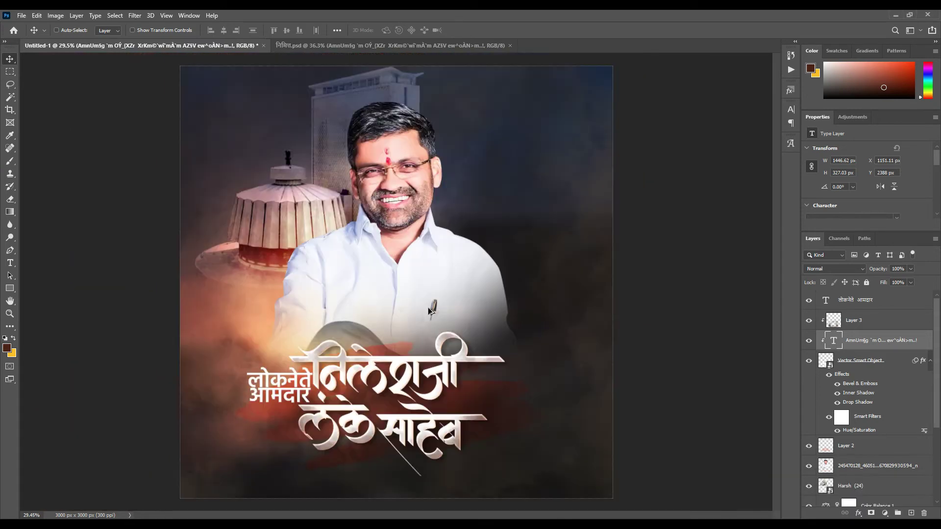
scroll(444, 349, down, 5)
drag(897, 346, 858, 295)
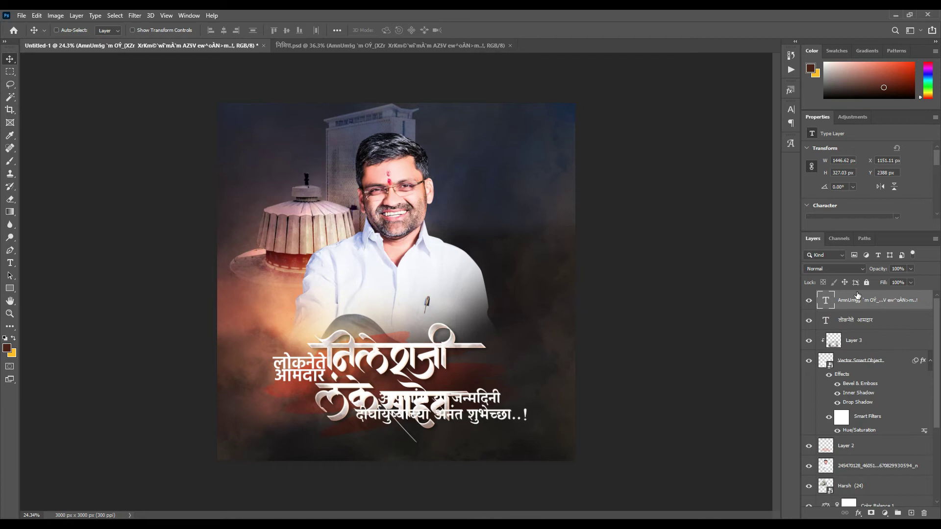
- Place the greeting below the white name and scale the block down
drag(456, 431, 367, 460)
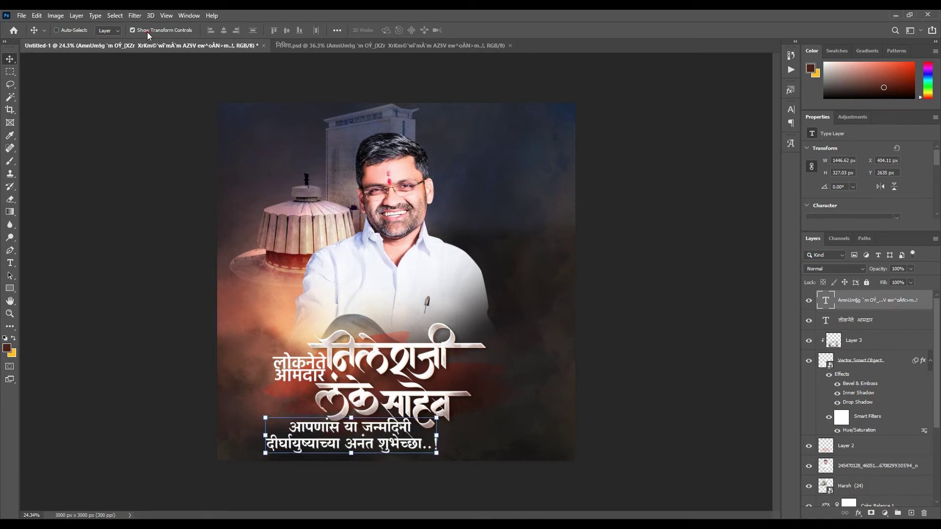
drag(264, 453, 383, 438)
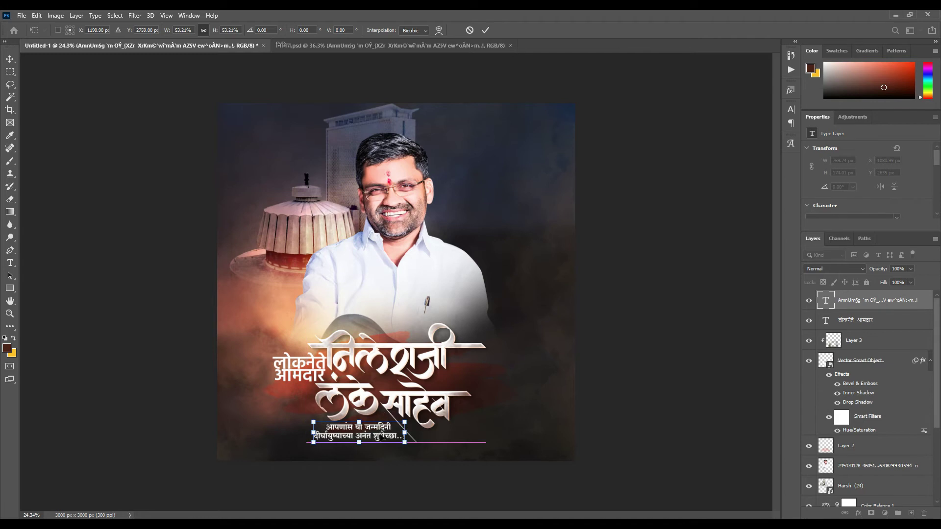
double_click(381, 435)
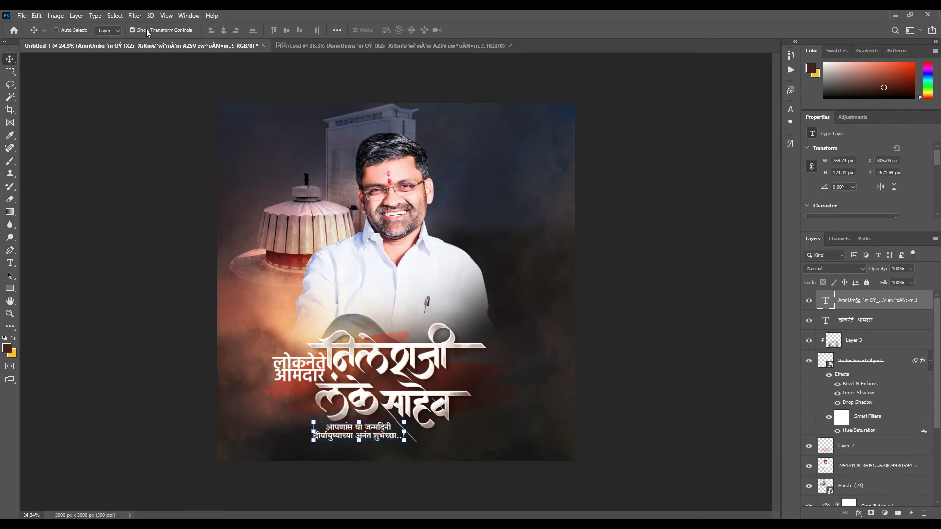
click(11, 314)
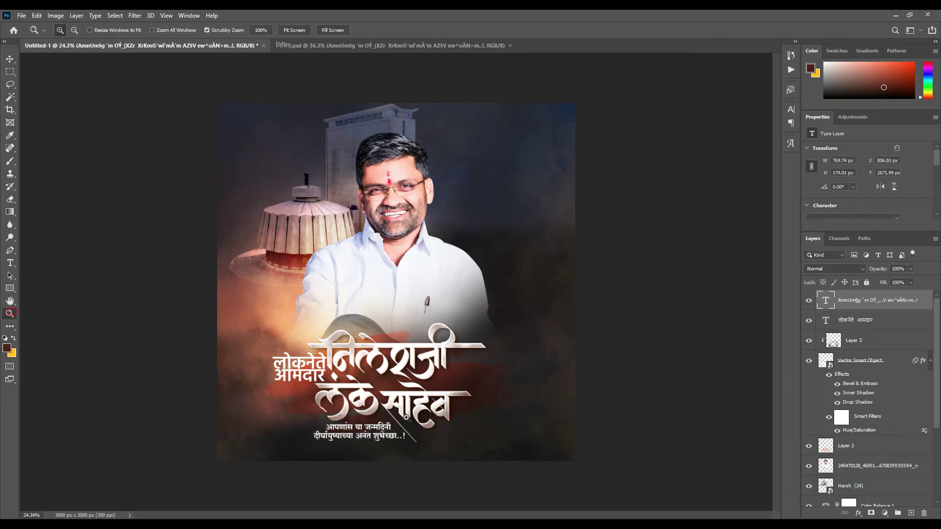
- Draw a rectangle bar over the two-line greeting and move it beneath the title layers
drag(406, 417, 441, 417)
click(10, 288)
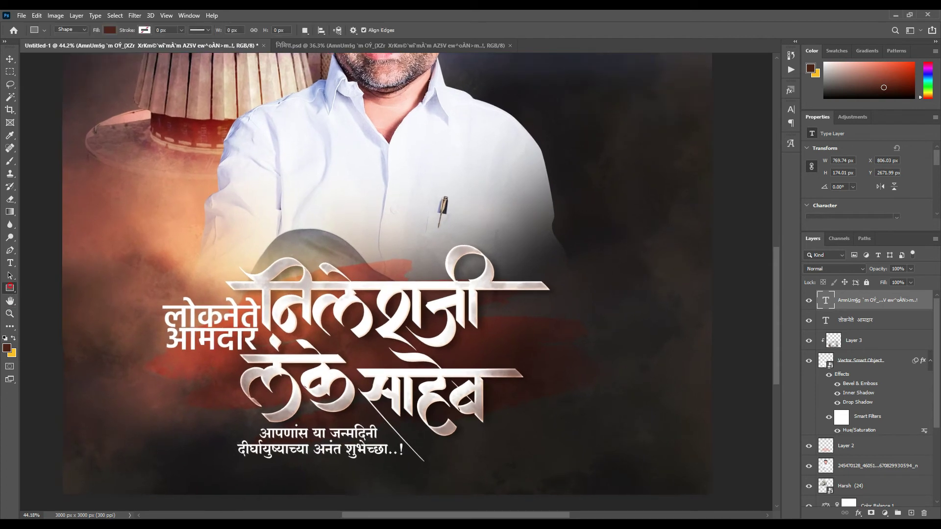
drag(198, 426, 508, 460)
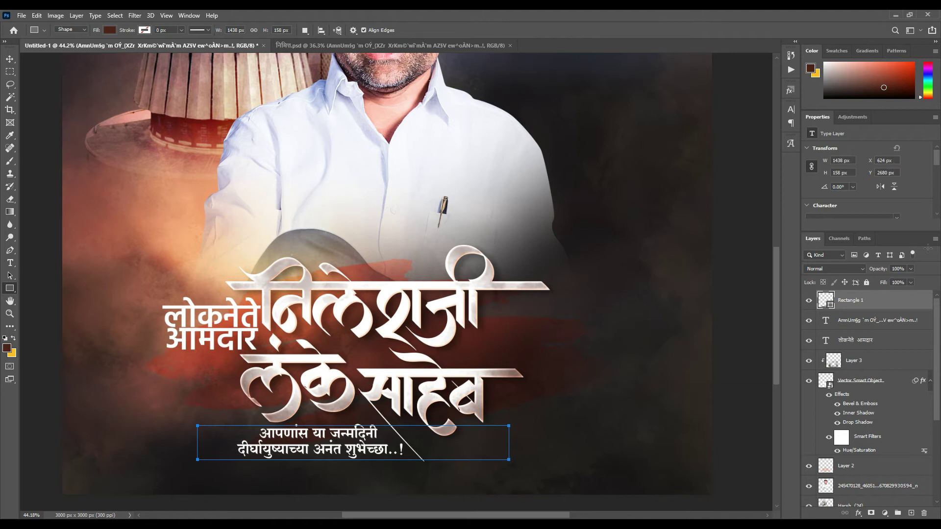
drag(873, 298, 870, 436)
- Shift the dark red bar right so it lines up under the greeting text
click(10, 58)
scroll(419, 457, down, 2)
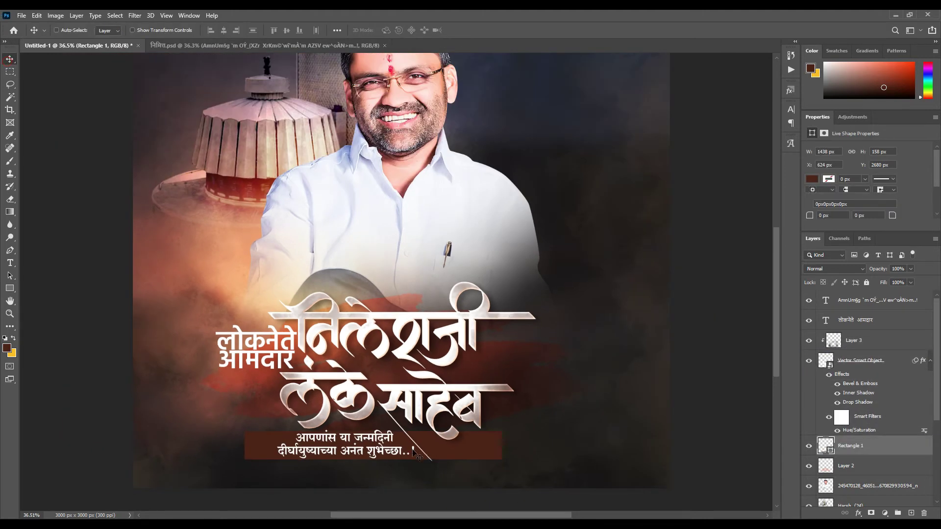
drag(426, 452, 460, 452)
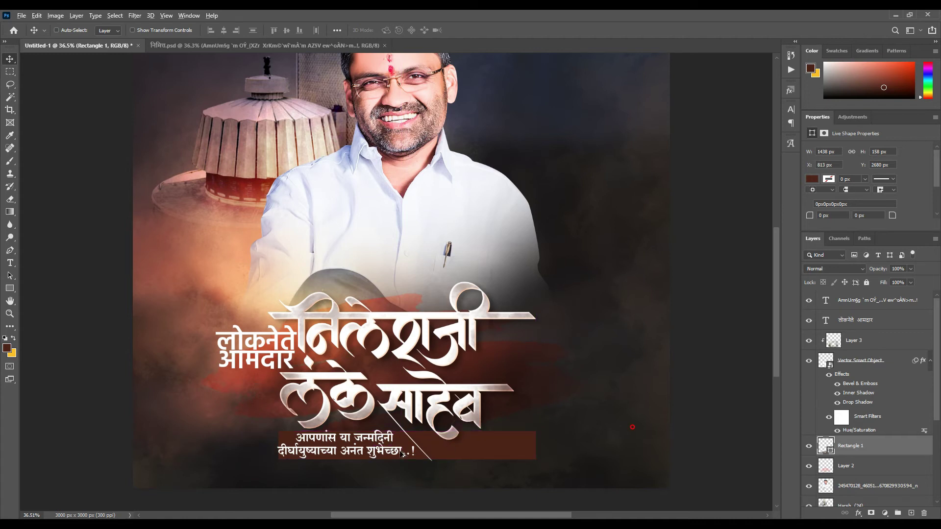
scroll(402, 454, up, 5)
drag(533, 385, 558, 385)
scroll(559, 384, down, 3)
- Set the red bar's blend mode to Difference
click(823, 270)
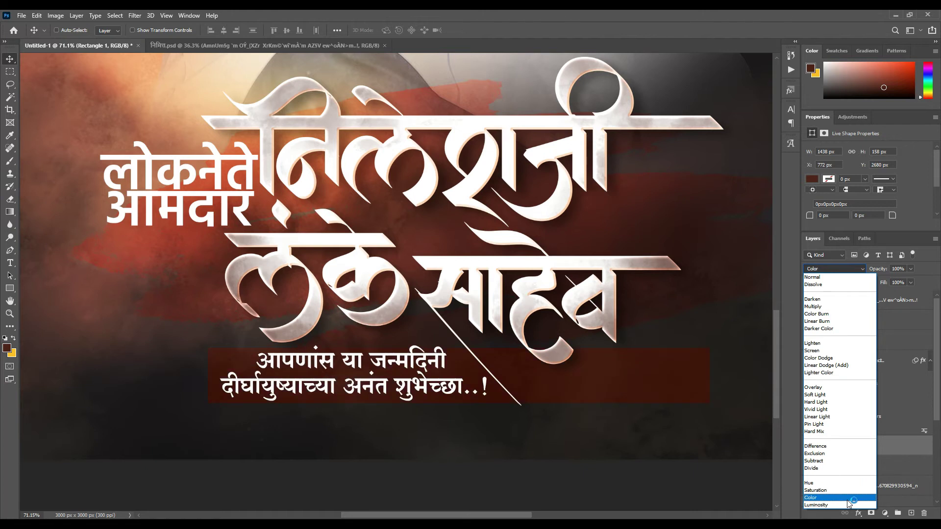
click(853, 446)
scroll(429, 302, down, 1)
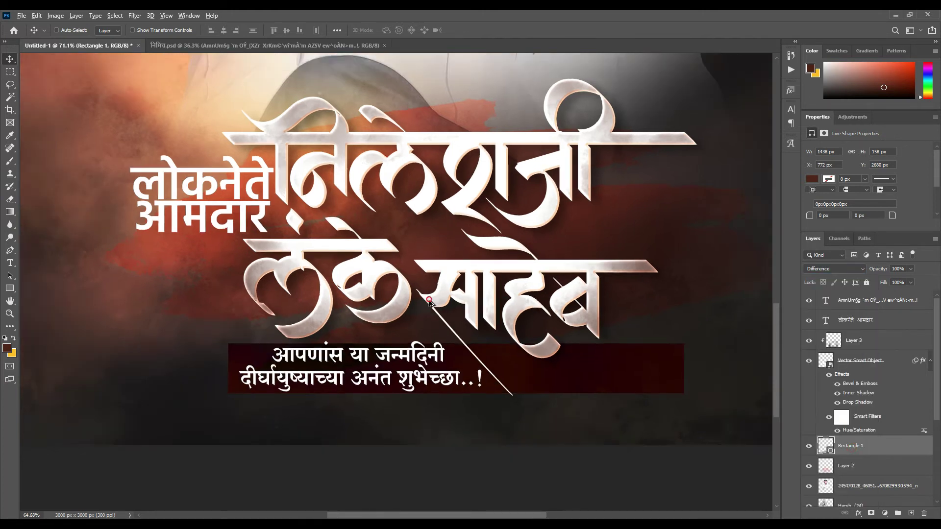
scroll(429, 303, down, 5)
scroll(317, 338, up, 3)
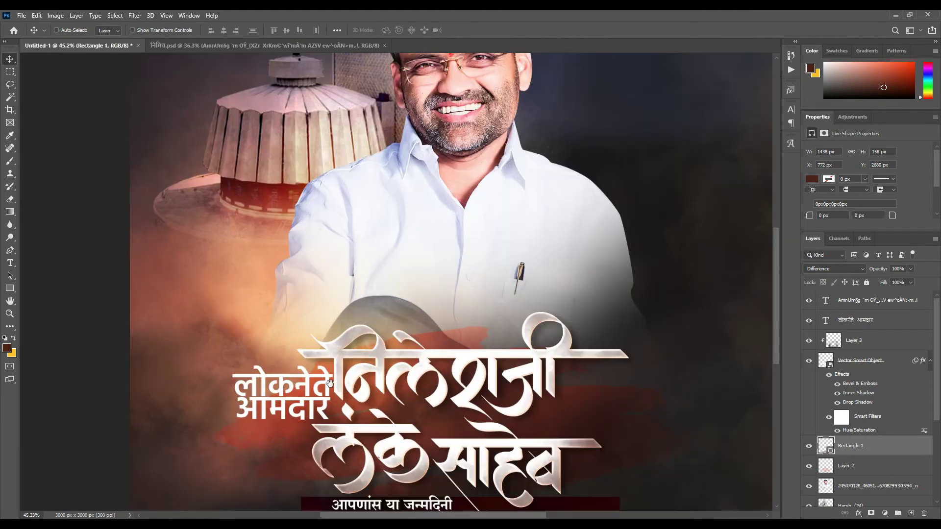
scroll(316, 339, up, 2)
- Move लोकनेते आमदार above the main name and raise the portrait photo higher
ctrl+click(310, 303)
drag(311, 302, 493, 206)
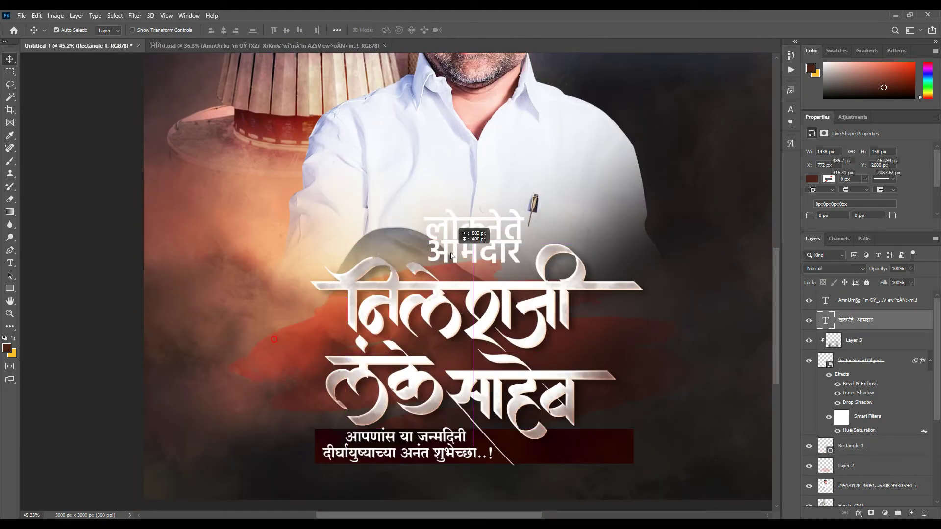
scroll(377, 218, down, 3)
mouse_move(377, 218)
mouse_down()
mouse_move(411, 258)
mouse_move(413, 240)
mouse_up()
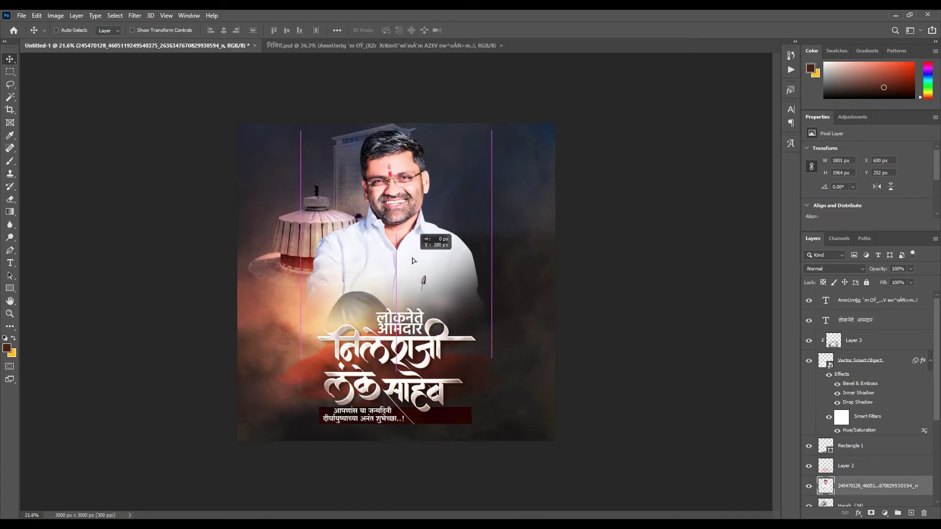
scroll(495, 287, down, 2)
scroll(497, 331, up, 3)
scroll(401, 392, up, 2)
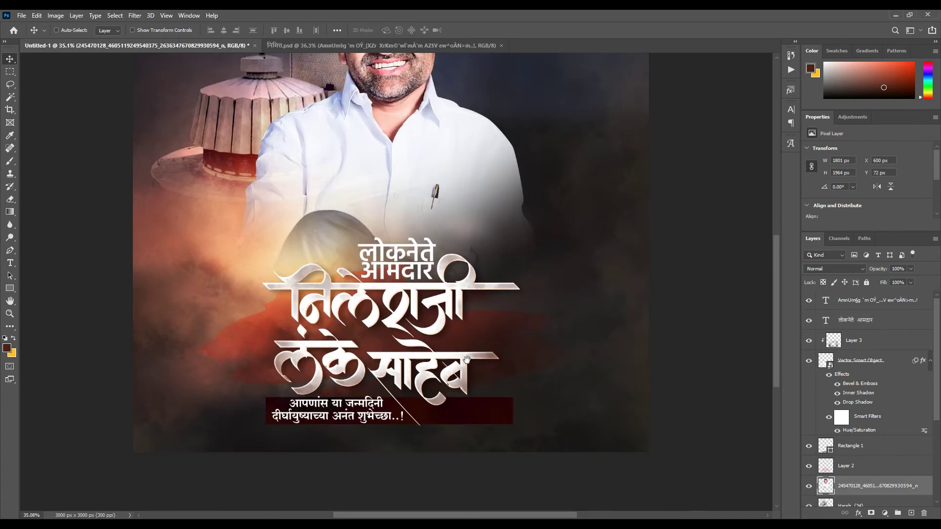
scroll(441, 383, down, 1)
scroll(466, 377, down, 2)
scroll(486, 371, down, 1)
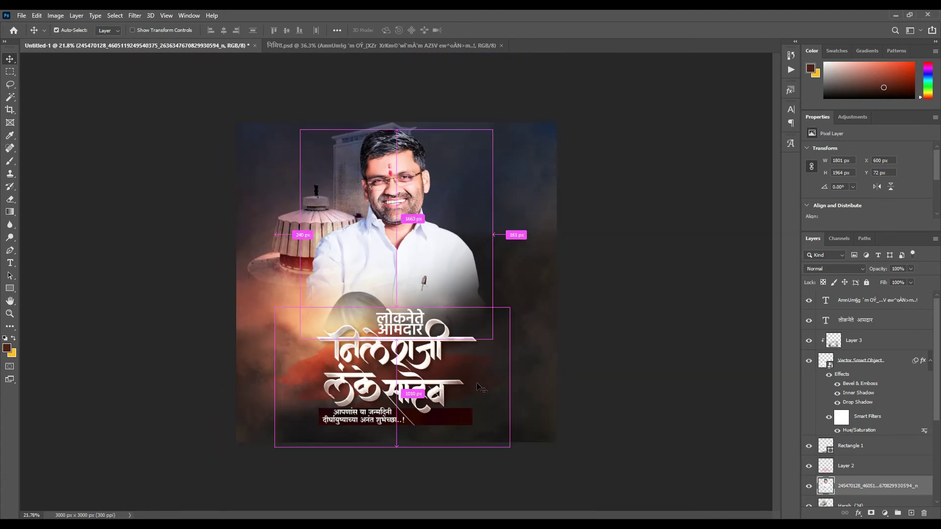
- Rotate and stretch Layer 2 wider behind the title, easing its tilt
ctrl+click(477, 383)
key(t)
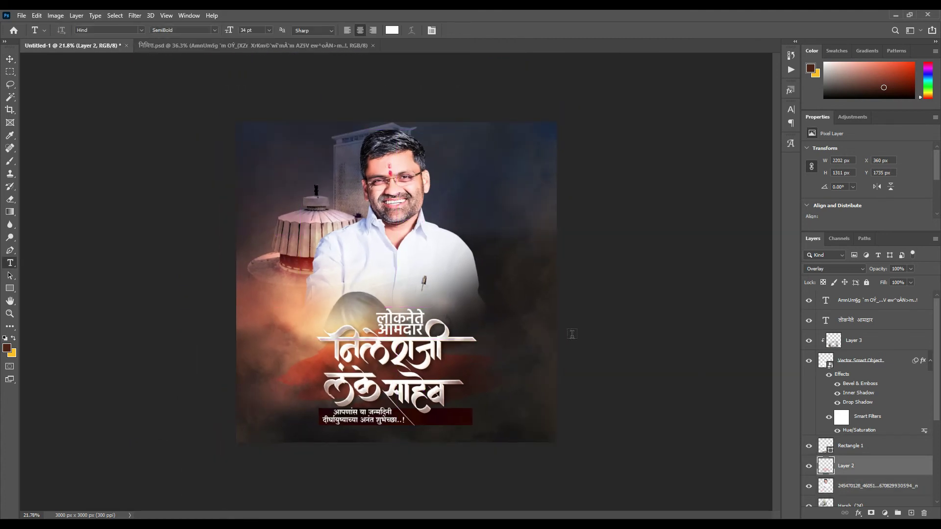
click(10, 58)
key(ctrl+t)
drag(553, 351, 567, 294)
drag(504, 345, 544, 330)
drag(571, 274, 541, 316)
key(Return)
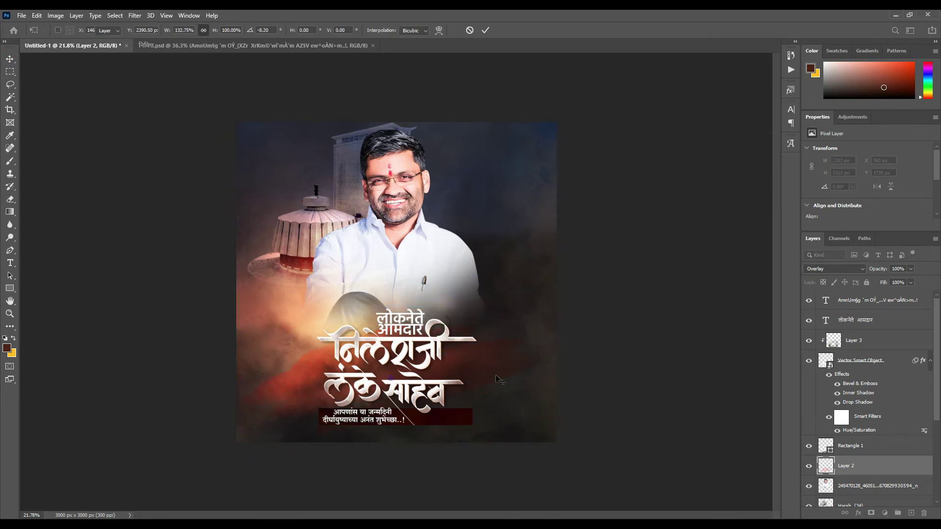
- Scroll around to review the widened band, then choose the Type tool
scroll(421, 152, down, 2)
scroll(421, 152, up, 5)
scroll(421, 152, down, 3)
scroll(490, 216, down, 1)
scroll(507, 233, down, 1)
scroll(534, 220, up, 4)
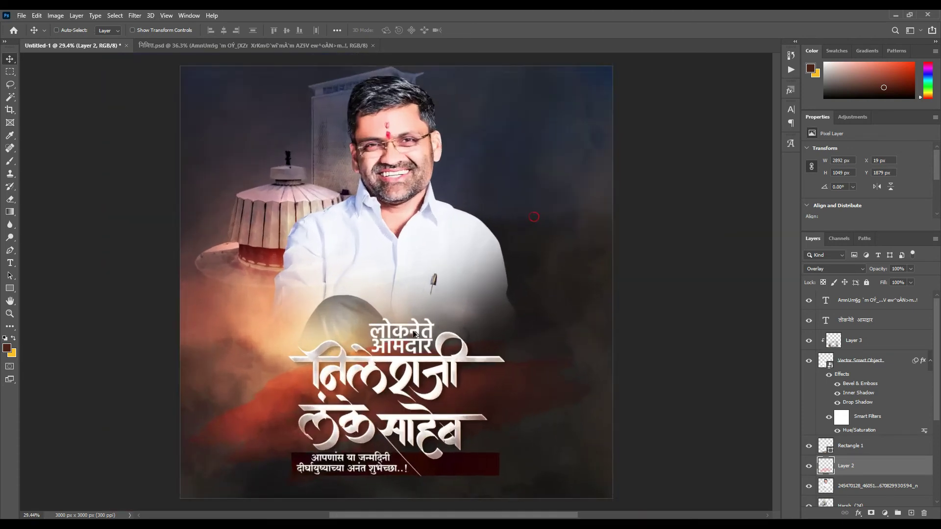
scroll(510, 245, up, 2)
scroll(488, 268, up, 5)
scroll(505, 230, down, 2)
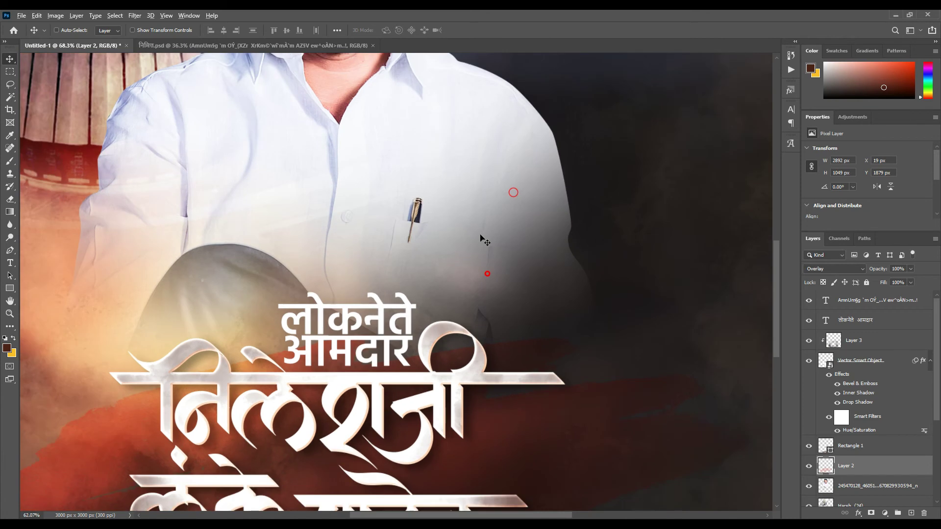
scroll(515, 204, down, 1)
scroll(512, 231, down, 1)
scroll(505, 196, down, 1)
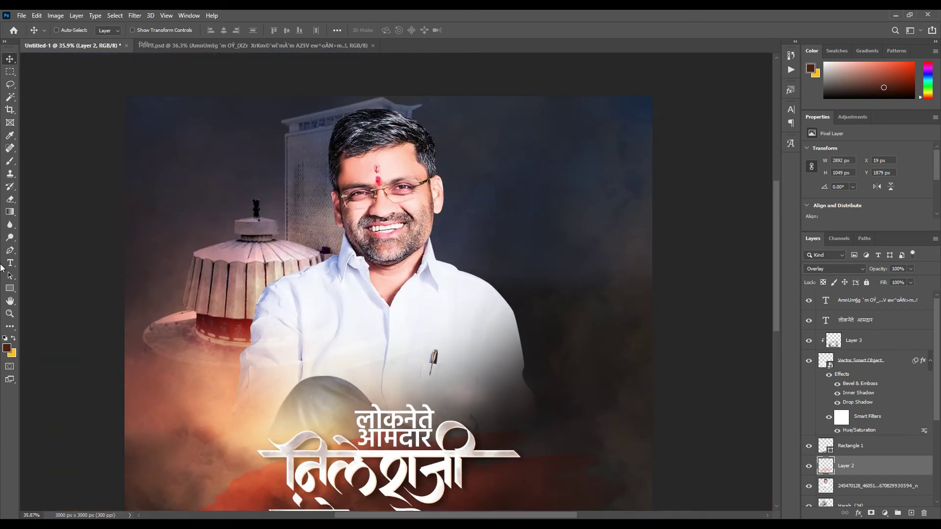
click(9, 263)
- Beside the face, type the quote's first lines 'janteshi aaghadi tumchi,' and 'janteshi tumchi yuti,'
click(480, 194)
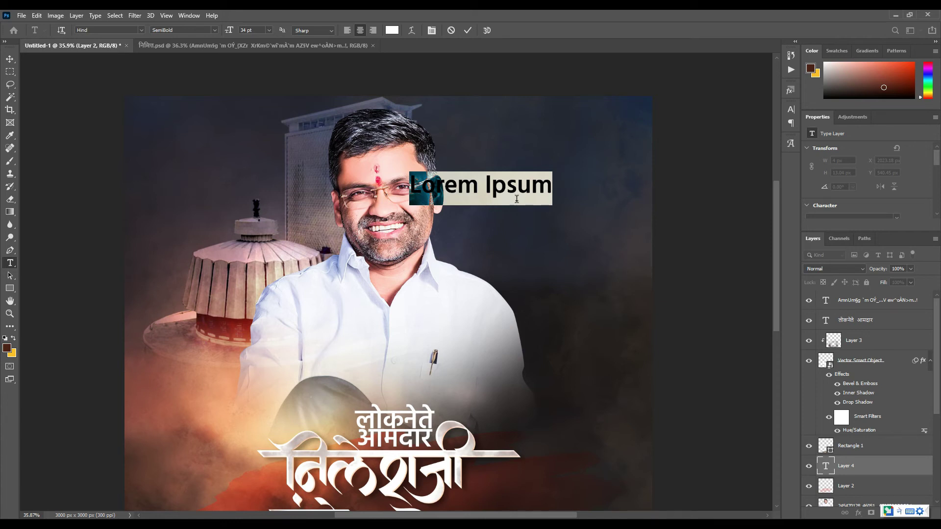
text(jant)
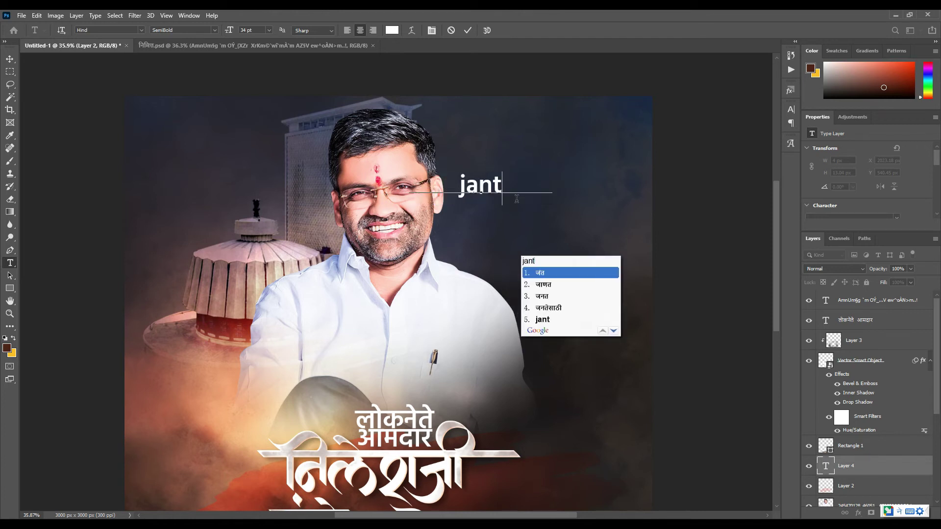
text(eshi )
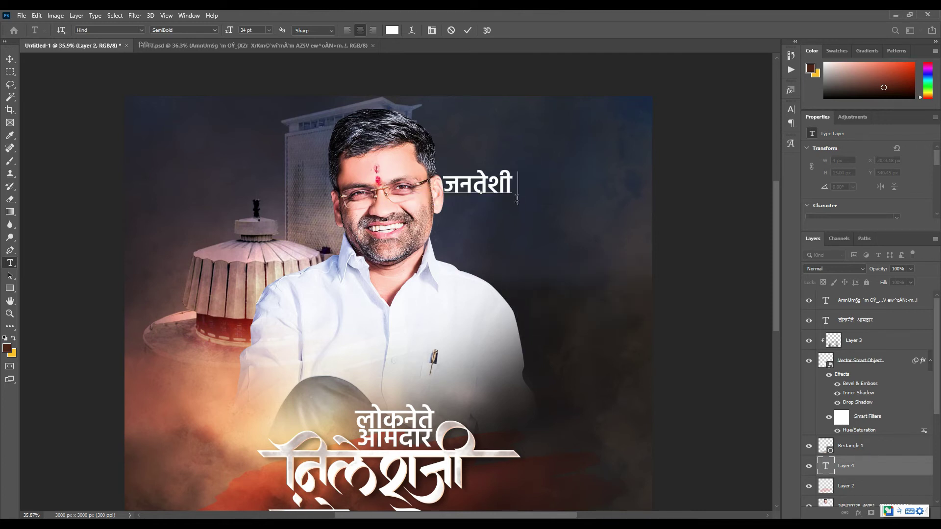
text(aag)
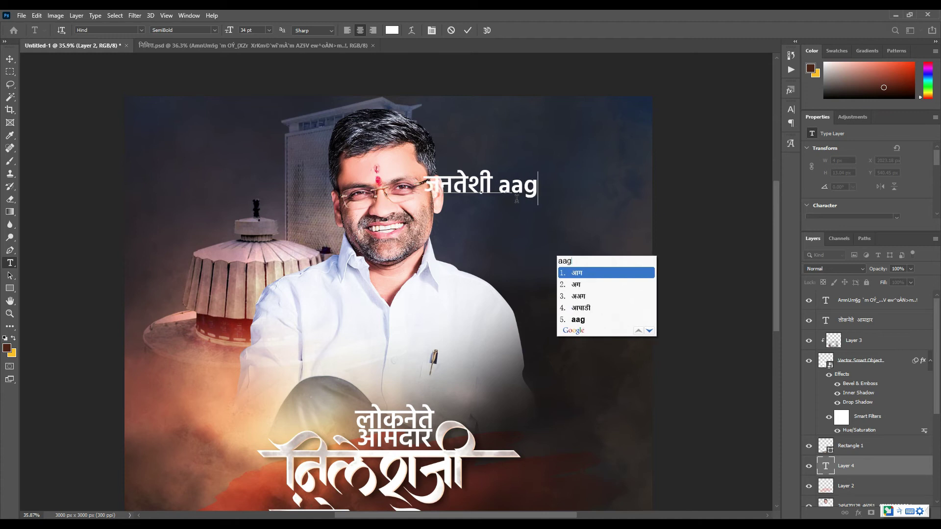
text(hadi )
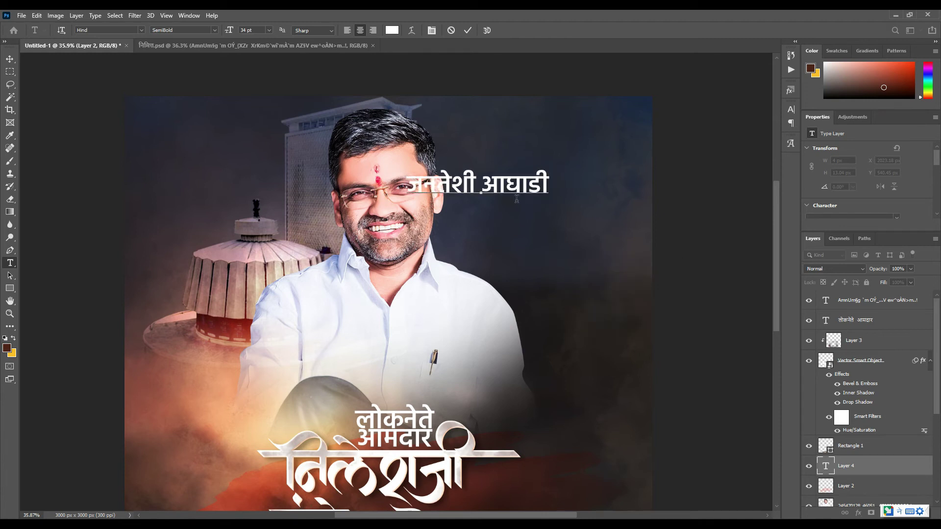
text(tumchi )
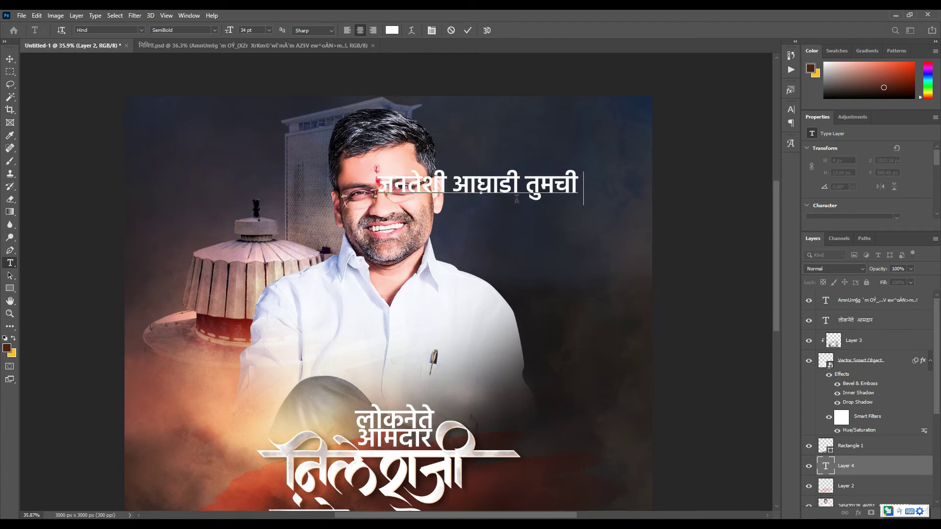
text(,)
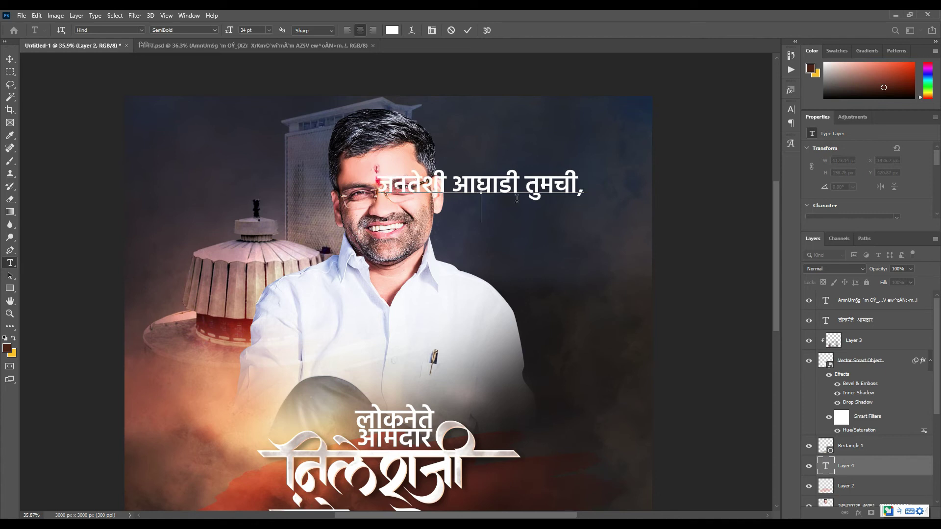
key(Return)
text(janteshi )
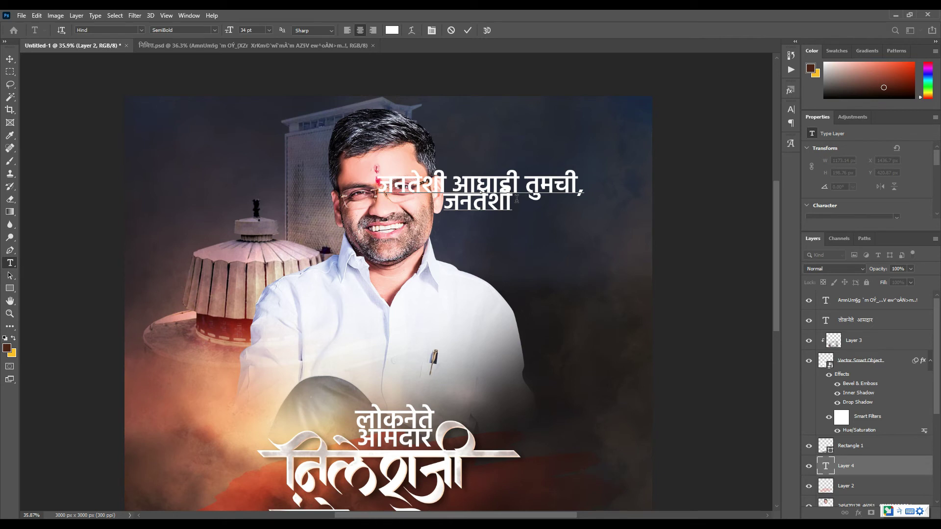
text(tumchi yuti)
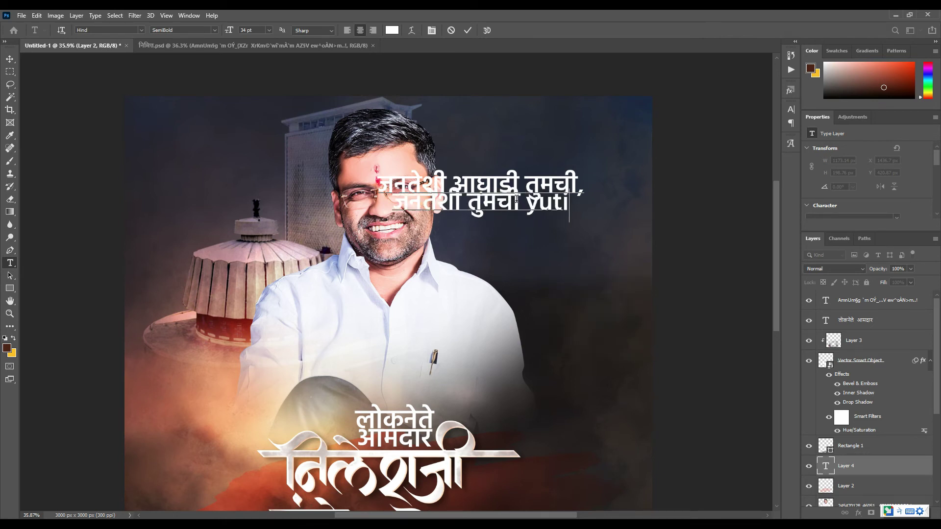
key(BackSpace)
text(,)
- Type the next line starting जनार्दन पाठीशी, correcting the misspelled transliteration
key(Return)
text(janta)
key(Escape)
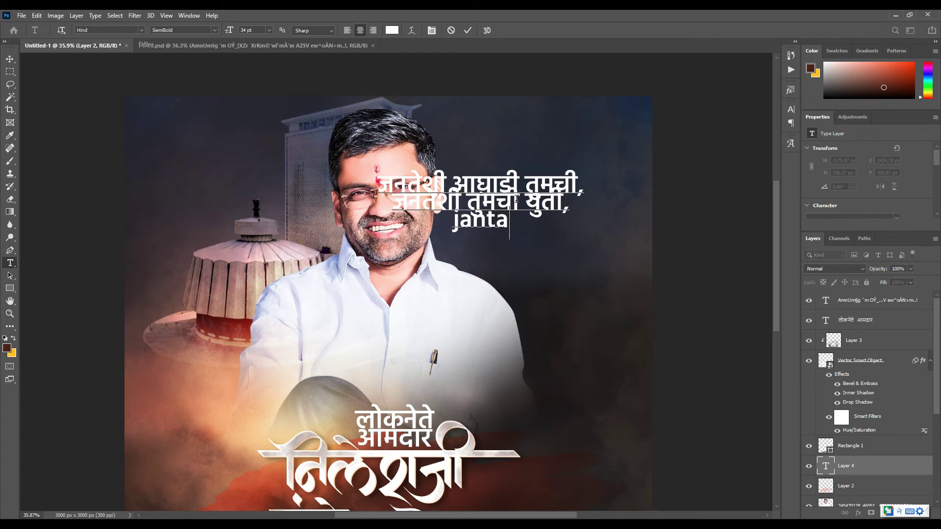
text(जनता nar)
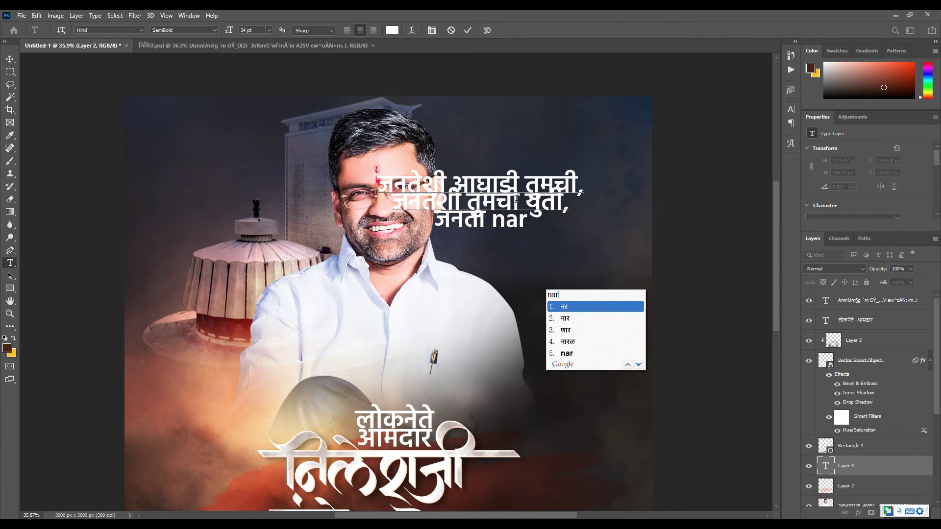
text(dan)
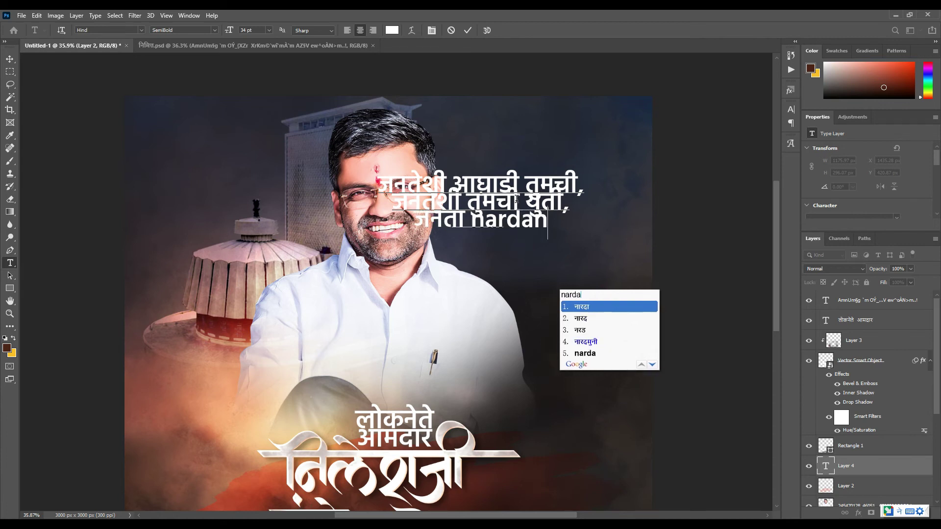
key(BackSpace)
key(BackSpace)
key(BackSpace)
key(BackSpace)
key(BackSpace)
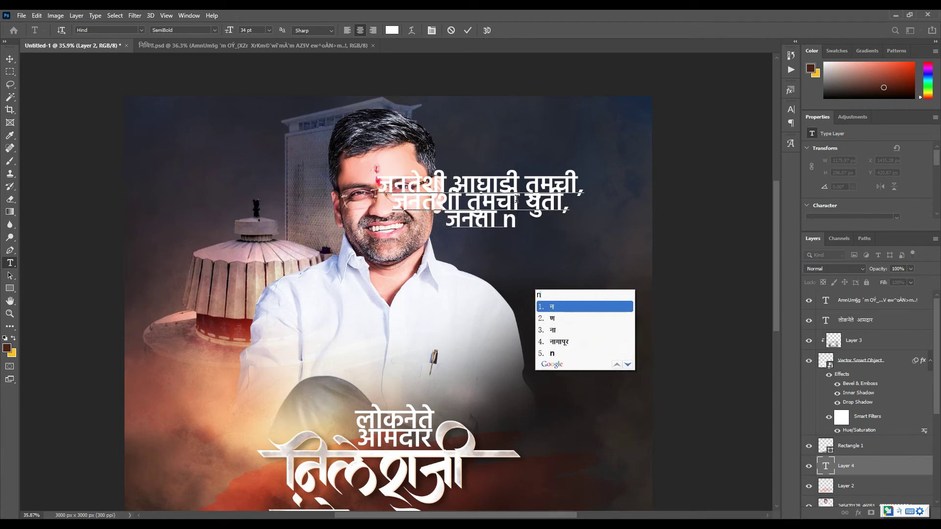
key(BackSpace)
text(janardan)
key(space)
text(path)
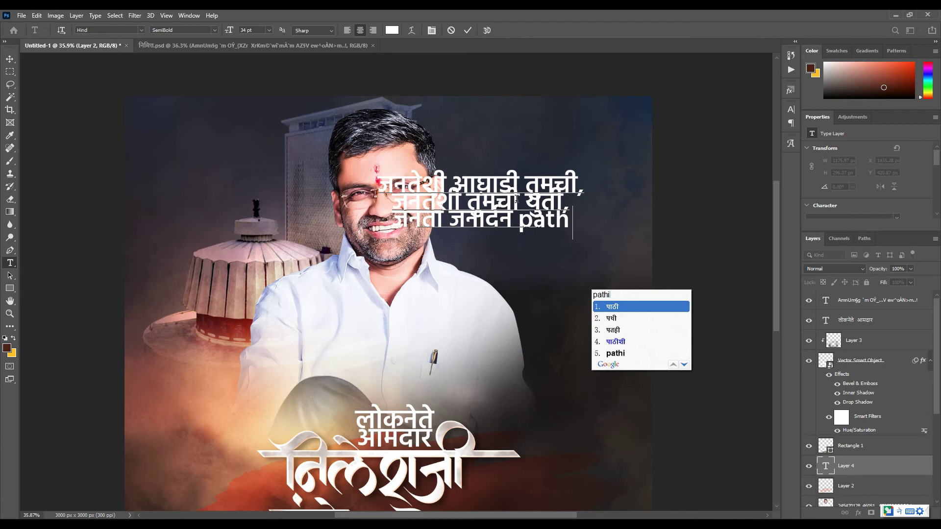
text(ishi)
key(space)
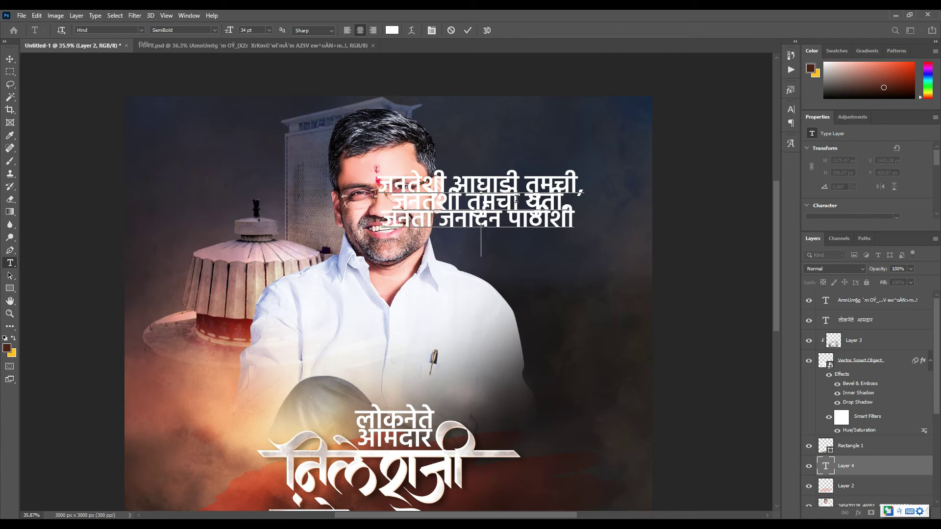
- Finish the quote with आपणास काय कुणाची भीती..!
text(aapnans)
key(space)
text(kay)
key(space)
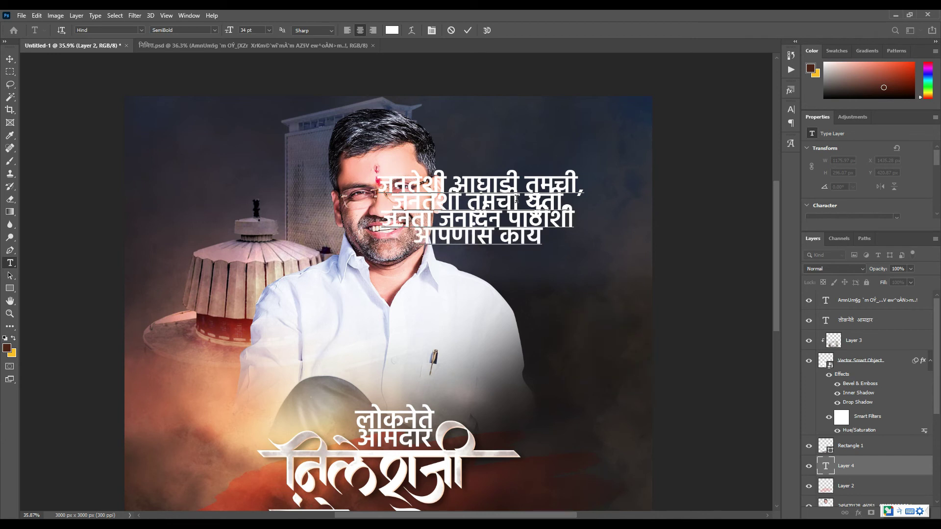
text(kunachi)
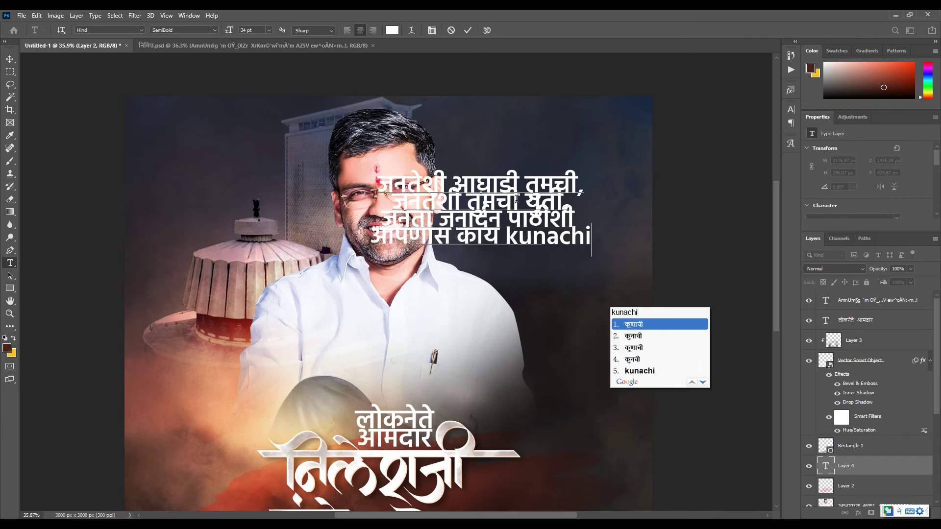
key(space)
text(bhiti)
key(space)
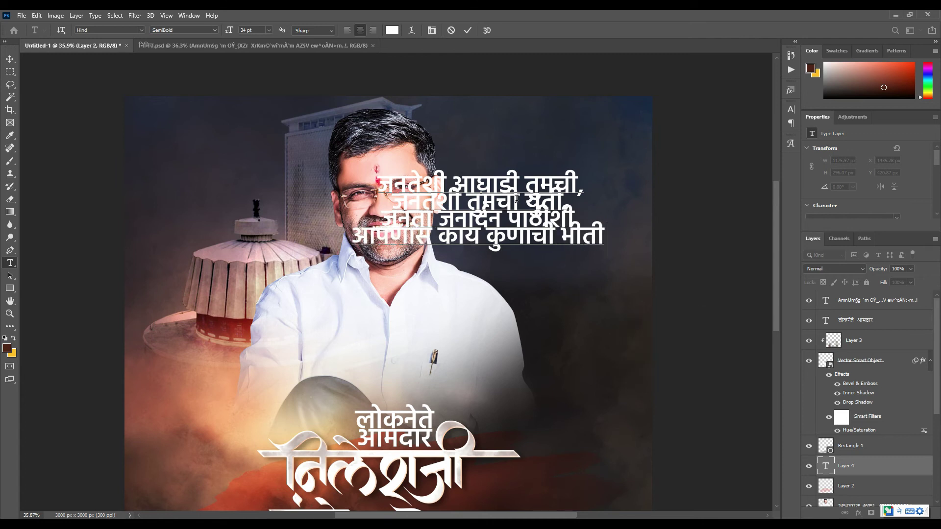
key(BackSpace)
text(..)
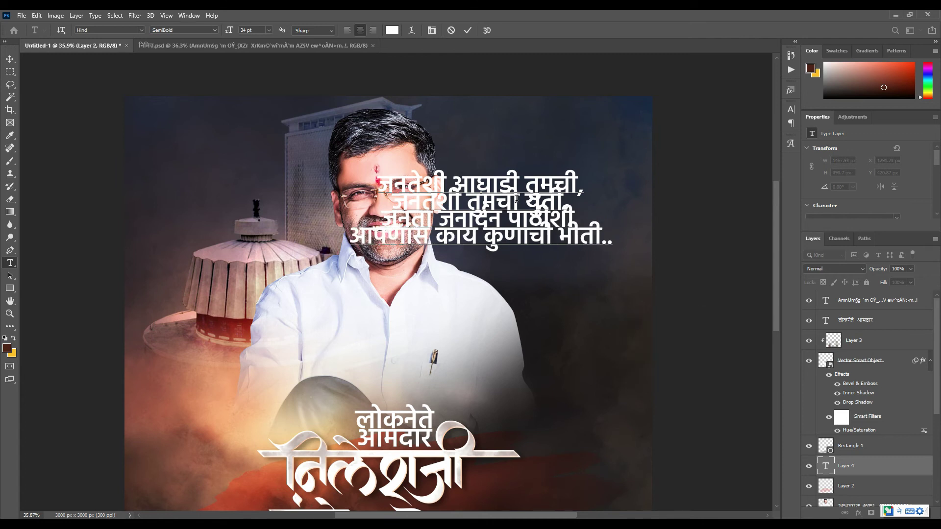
text(!)
- Increase the whole quote's line spacing to 37 pt and commit the text
key(ctrl+a)
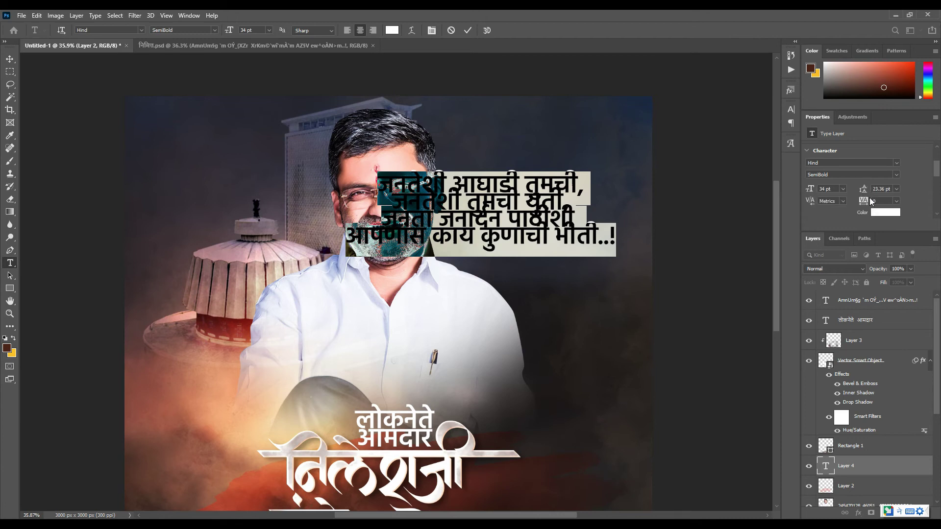
drag(862, 191, 867, 190)
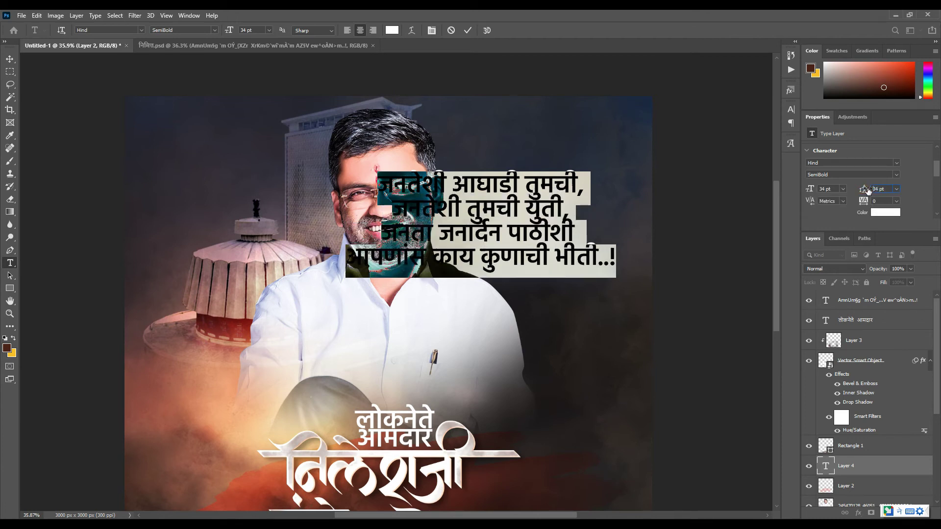
drag(869, 190, 869, 191)
click(9, 60)
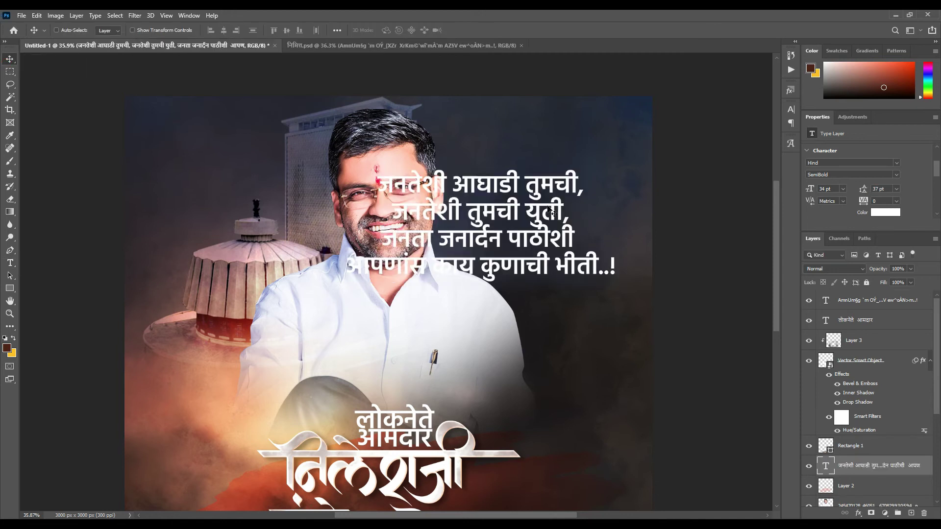
- Move the quote up and right, then scale it to about half size beside the face
drag(475, 234, 544, 219)
key(ctrl+t)
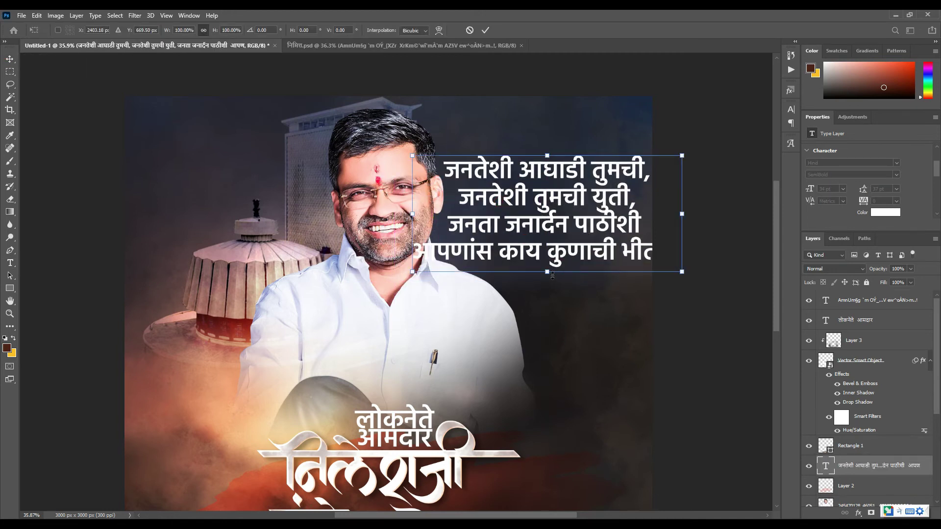
mouse_move(545, 249)
mouse_down()
mouse_move(561, 186)
mouse_move(606, 235)
mouse_up()
key(Return)
scroll(559, 185, down, 3)
scroll(602, 231, up, 3)
scroll(579, 215, up, 3)
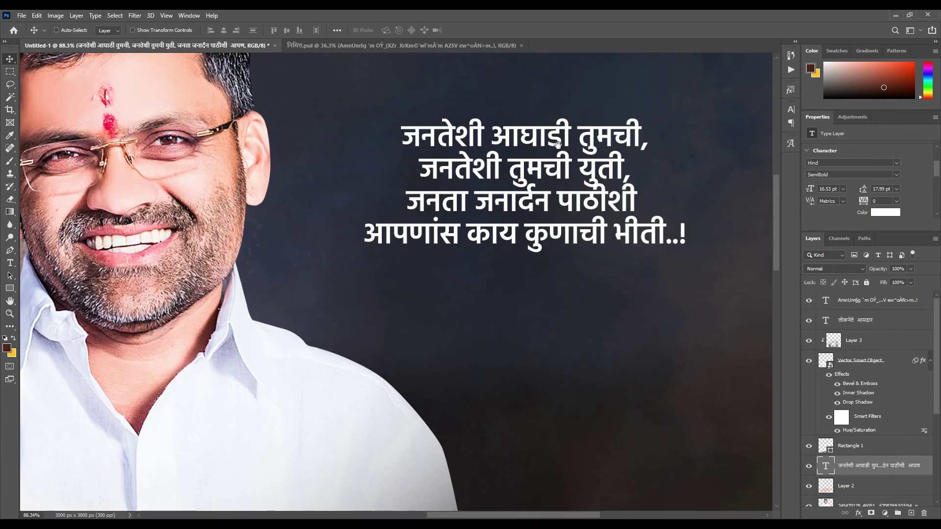
scroll(559, 201, up, 3)
scroll(543, 191, up, 3)
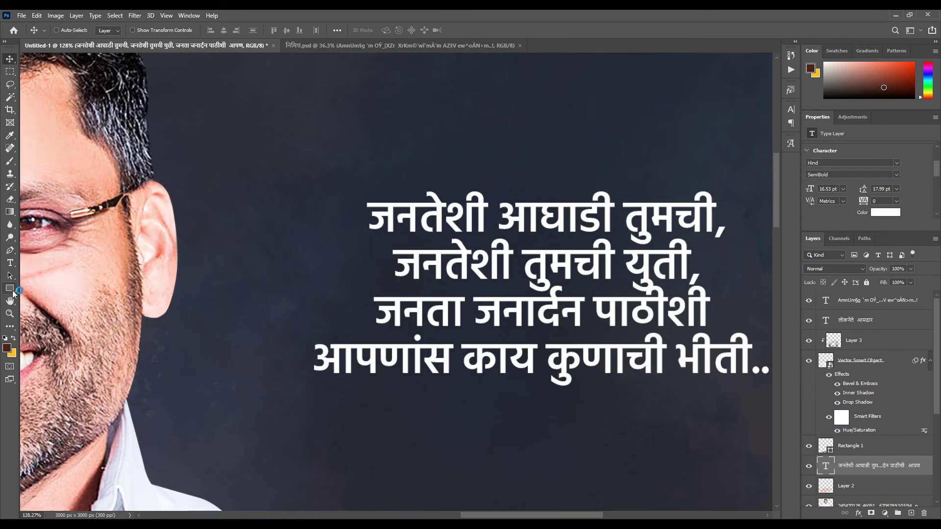
- Draw a thin white horizontal bar to the left of the quote
click(10, 288)
scroll(365, 207, up, 2)
drag(321, 198, 248, 201)
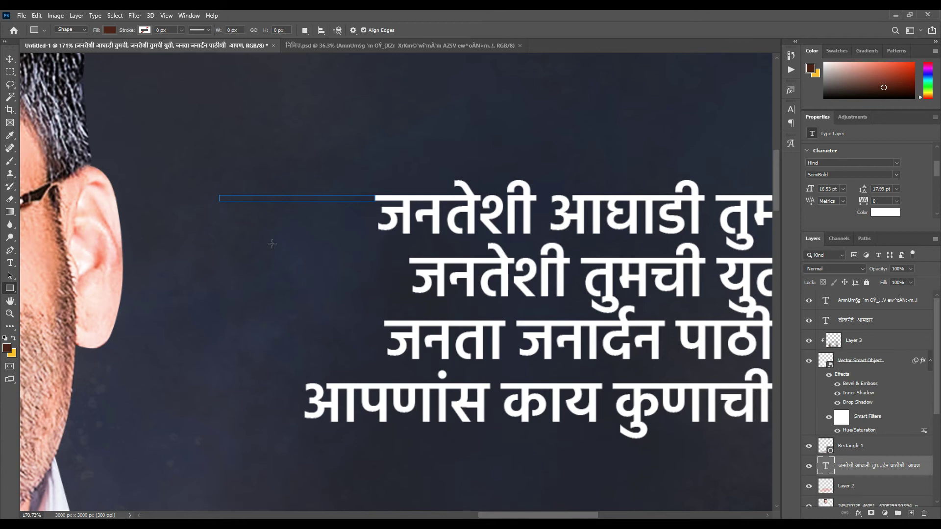
click(812, 180)
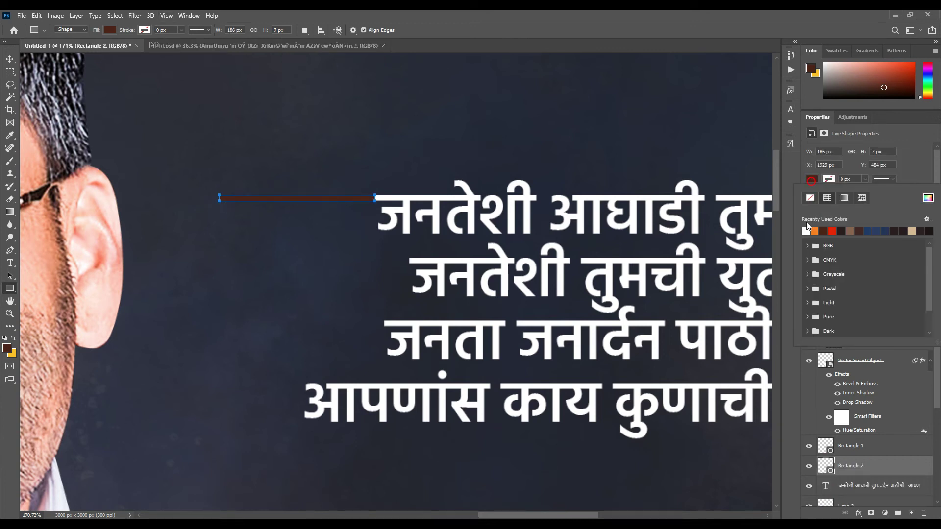
click(4, 60)
- Copy the white bar to the right side of the first quote line
scroll(242, 189, down, 3)
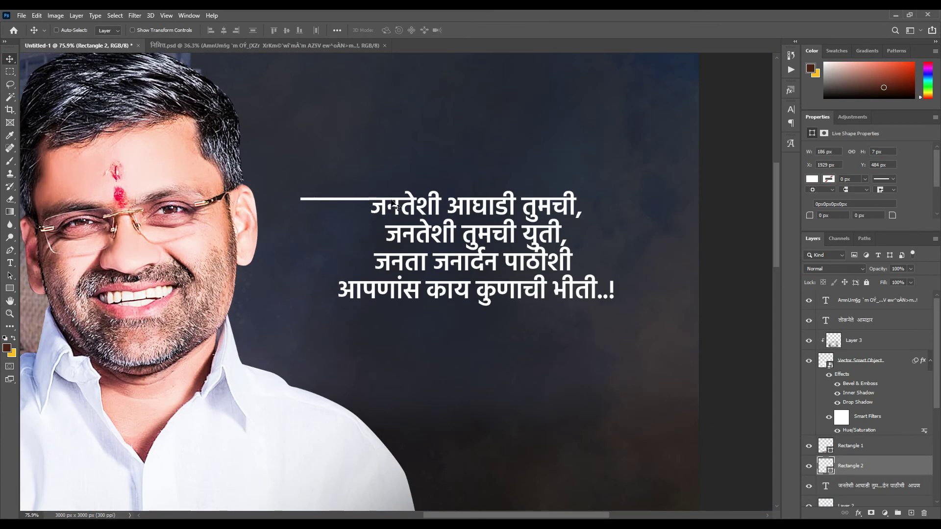
scroll(242, 189, up, 2)
scroll(241, 189, up, 2)
drag(249, 231, 733, 231)
scroll(533, 262, down, 1)
drag(502, 220, 599, 219)
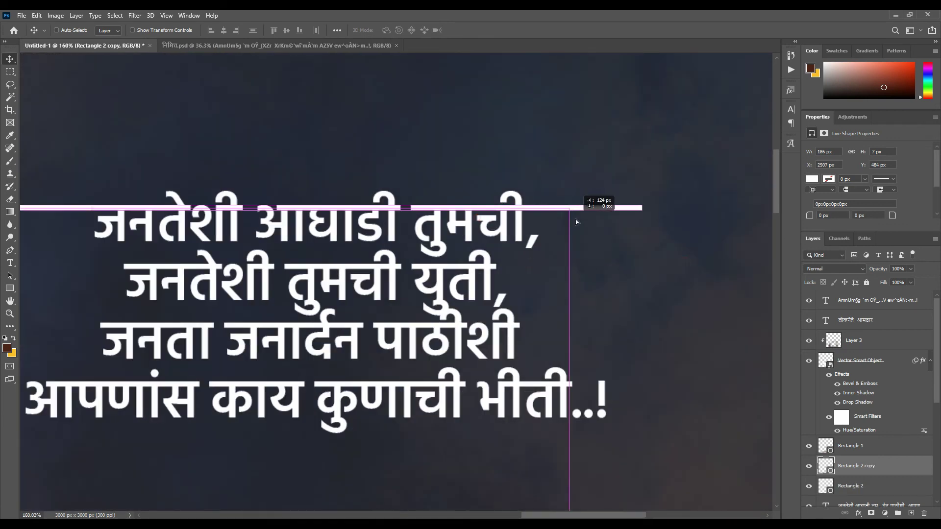
scroll(577, 221, down, 1)
- Add copied white bars beside the second, third and fourth quote lines
mouse_move(577, 249)
mouse_down()
mouse_move(579, 261)
mouse_move(527, 255)
mouse_up()
scroll(552, 256, up, 1)
mouse_move(422, 264)
mouse_down()
mouse_move(176, 262)
mouse_move(236, 290)
mouse_up()
scroll(175, 262, down, 2)
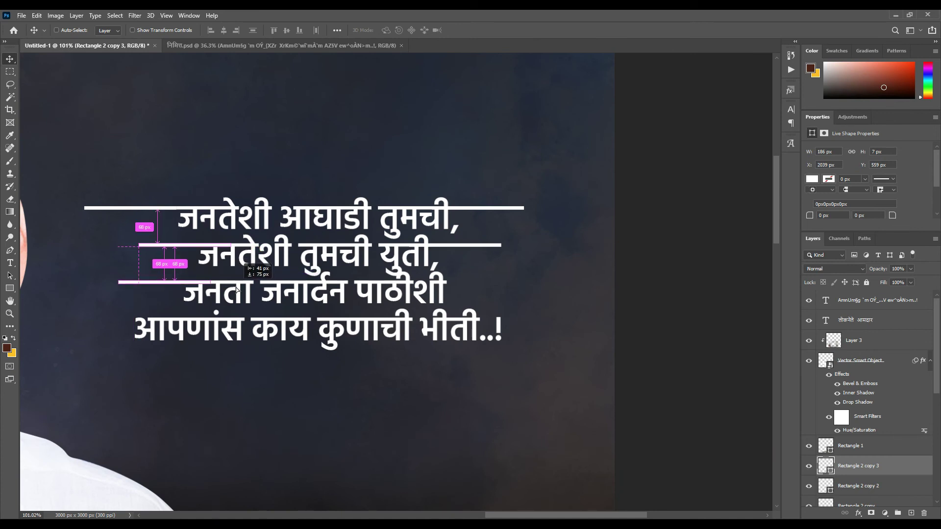
mouse_move(171, 291)
mouse_down()
mouse_move(463, 289)
mouse_move(449, 287)
mouse_up()
drag(525, 232, 201, 292)
mouse_move(235, 239)
mouse_down()
mouse_move(166, 288)
mouse_move(562, 289)
mouse_move(553, 289)
mouse_up()
scroll(554, 289, down, 5)
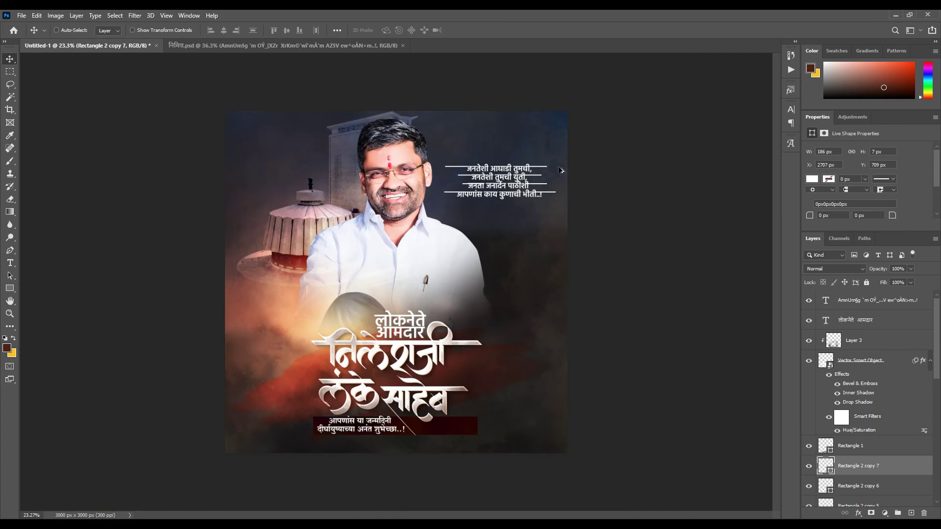
- Duplicate the linked quote and bars, then enlarge the copy to over twice its size
scroll(877, 436, down, 1)
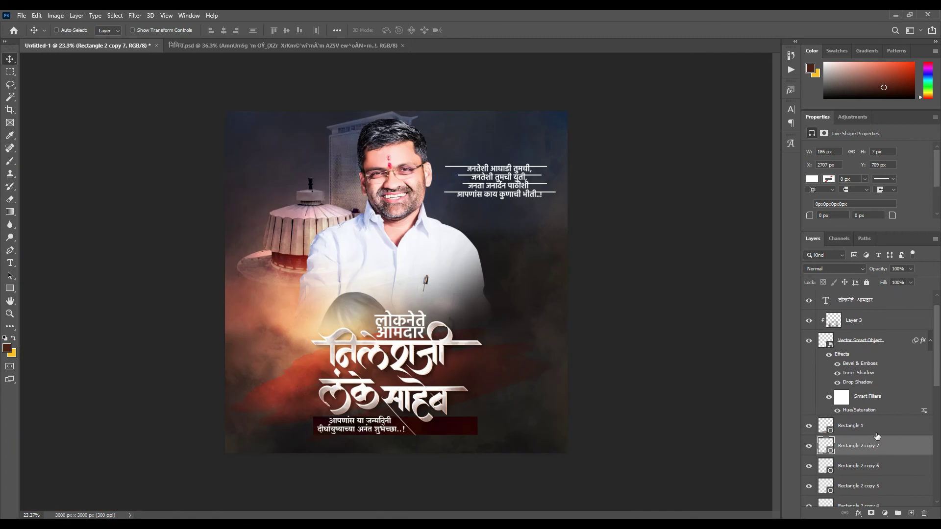
scroll(834, 431, down, 2)
scroll(853, 417, down, 3)
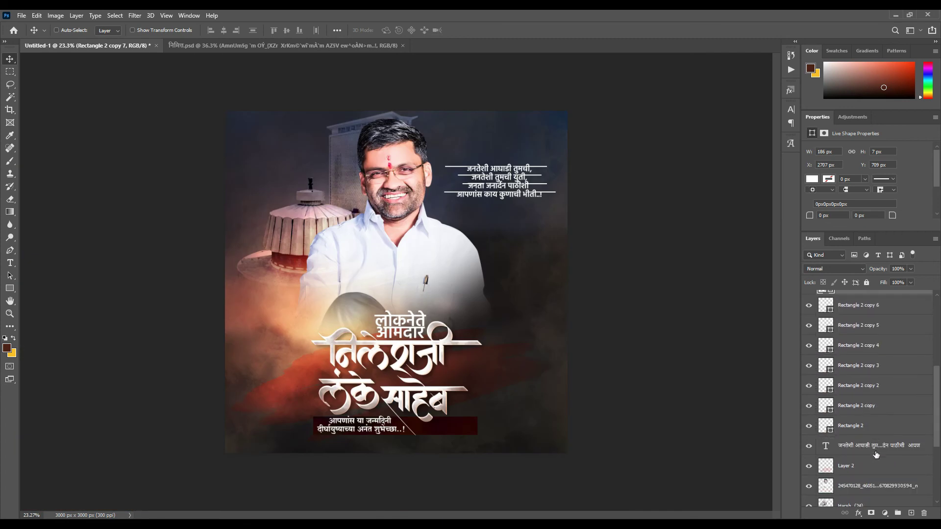
scroll(874, 404, down, 2)
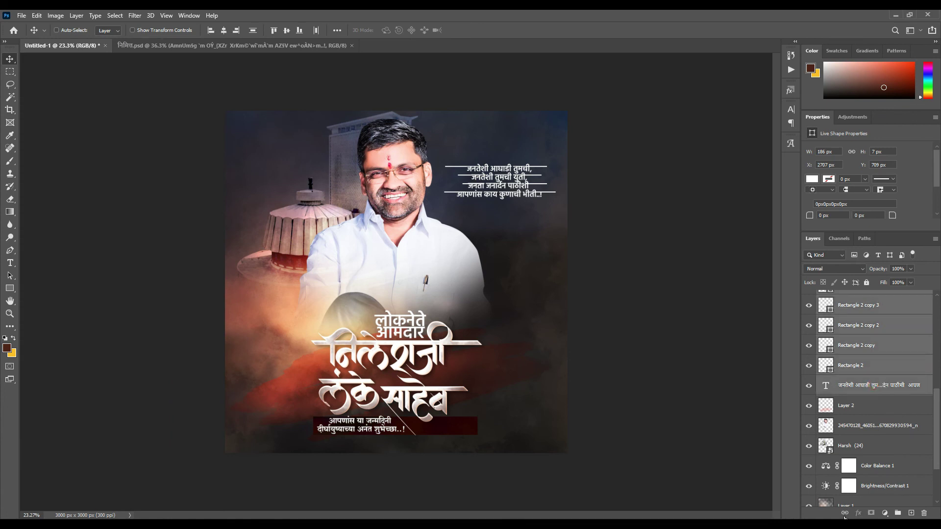
click(845, 513)
scroll(435, 145, down, 3)
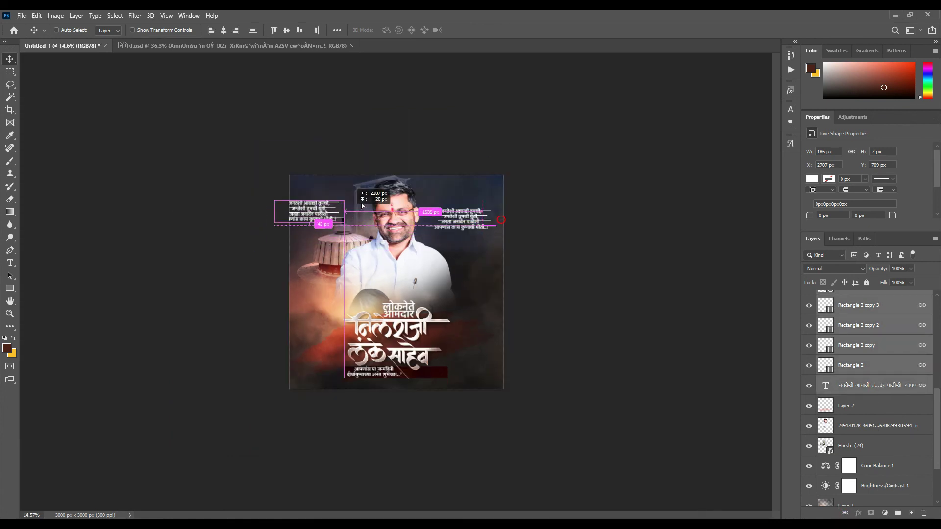
drag(405, 240, 363, 214)
key(ctrl+t)
drag(450, 201, 476, 254)
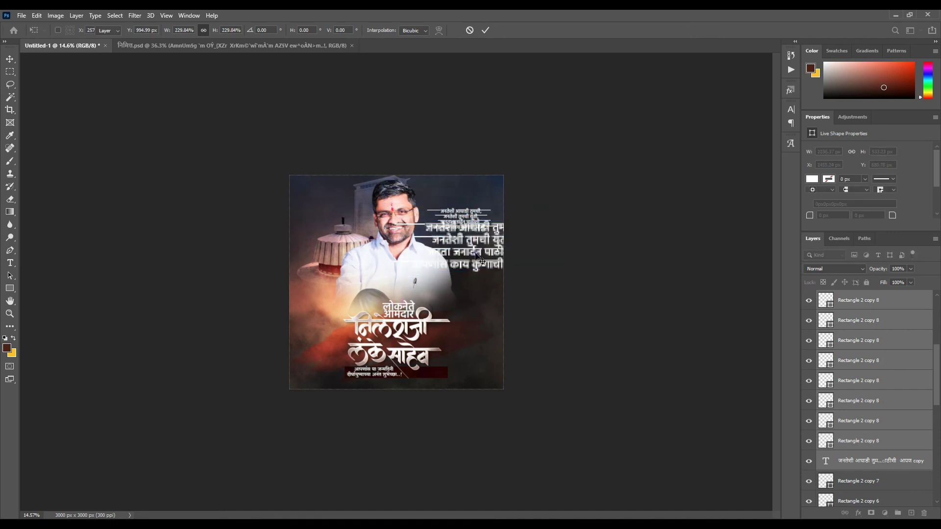
key(Return)
- Group the enlarged quote copy and place it beneath the portrait layer
scroll(895, 443, down, 2)
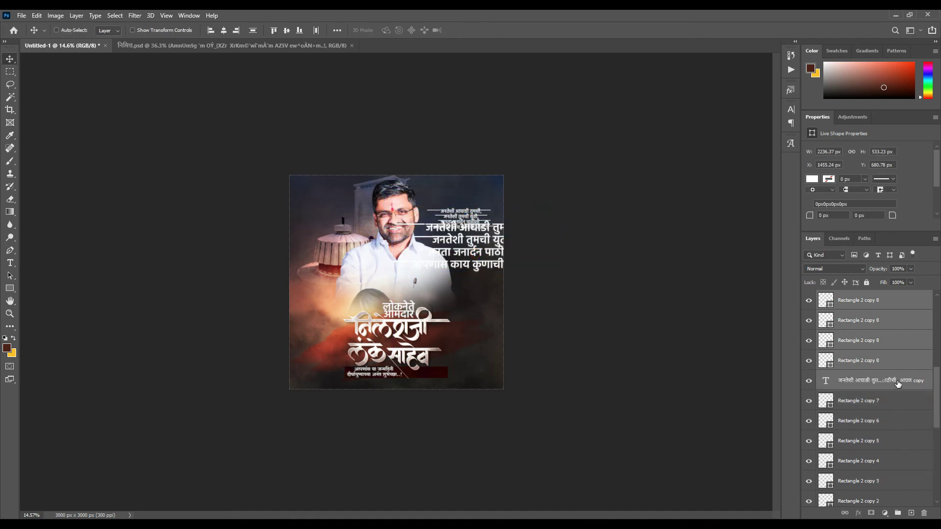
click(898, 513)
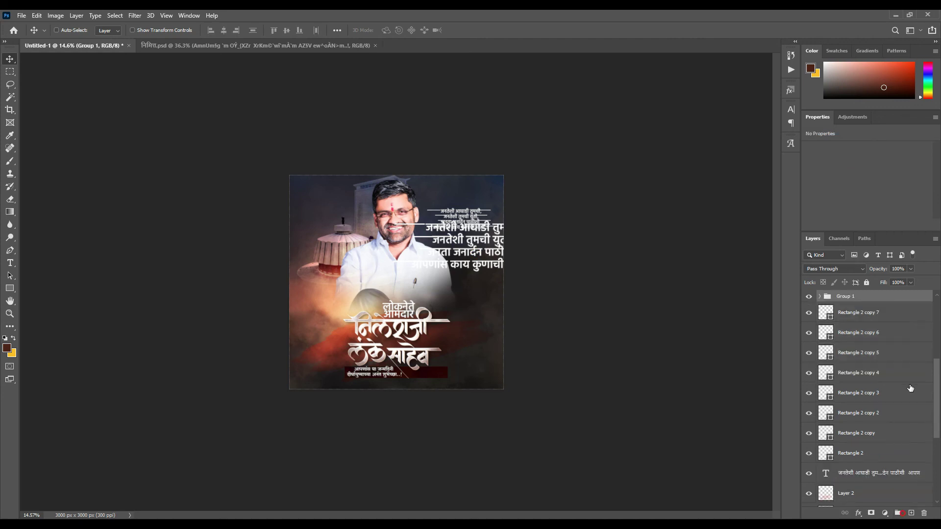
drag(864, 359, 866, 468)
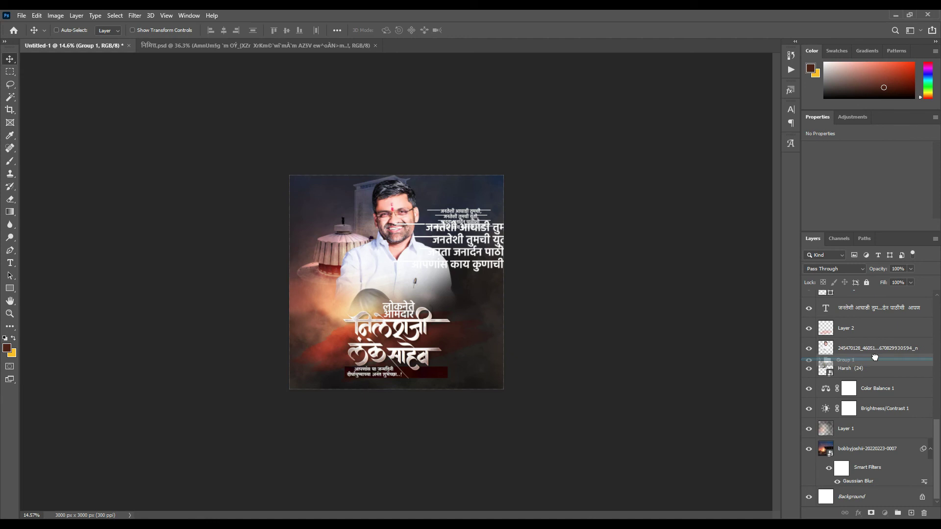
drag(867, 468, 865, 372)
- Blend the group in Overlay at 20% opacity and drag a copy elsewhere
click(832, 270)
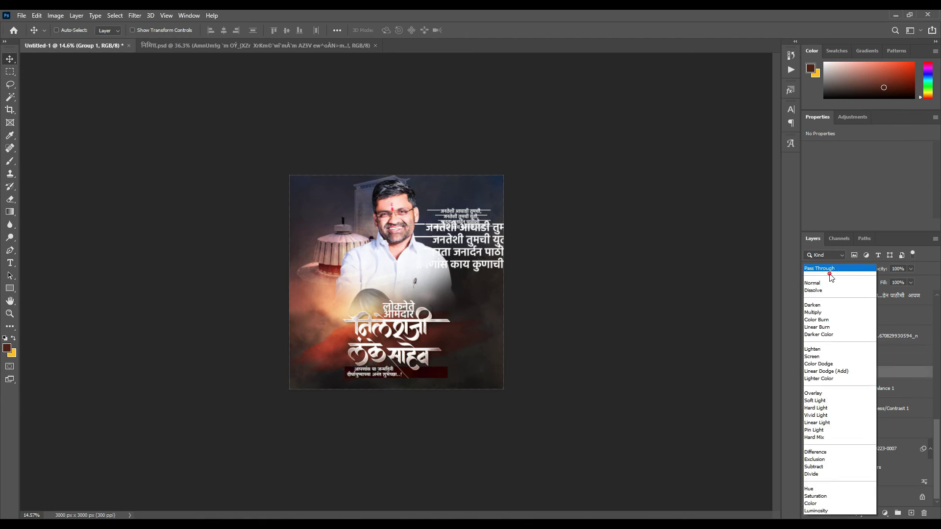
click(825, 394)
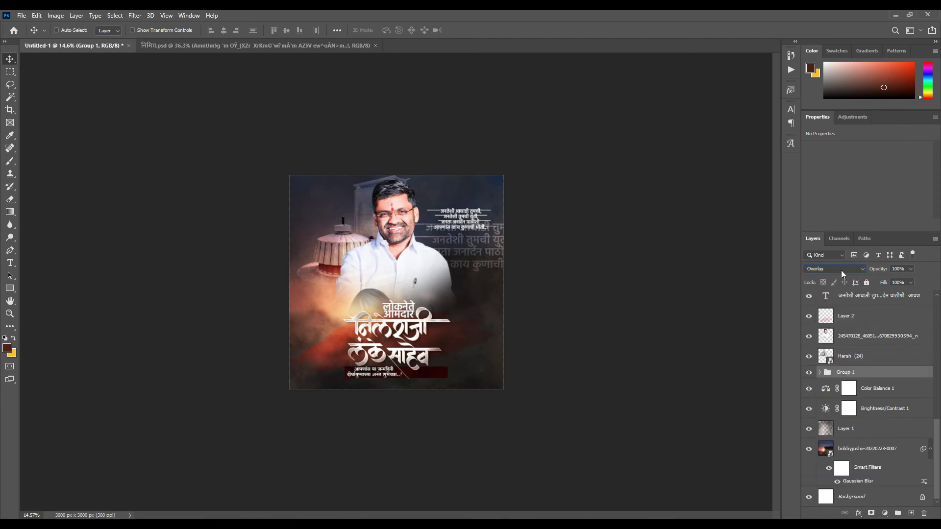
drag(877, 269, 840, 281)
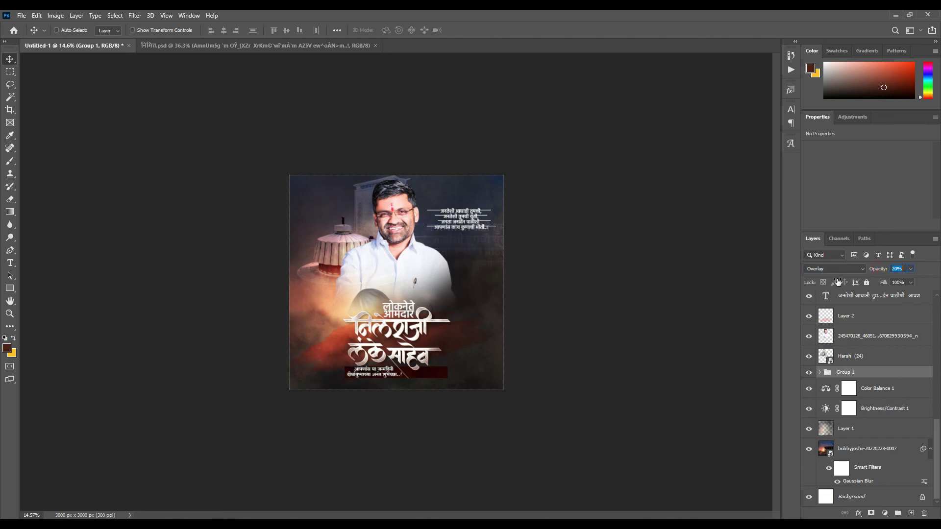
drag(473, 280, 524, 284)
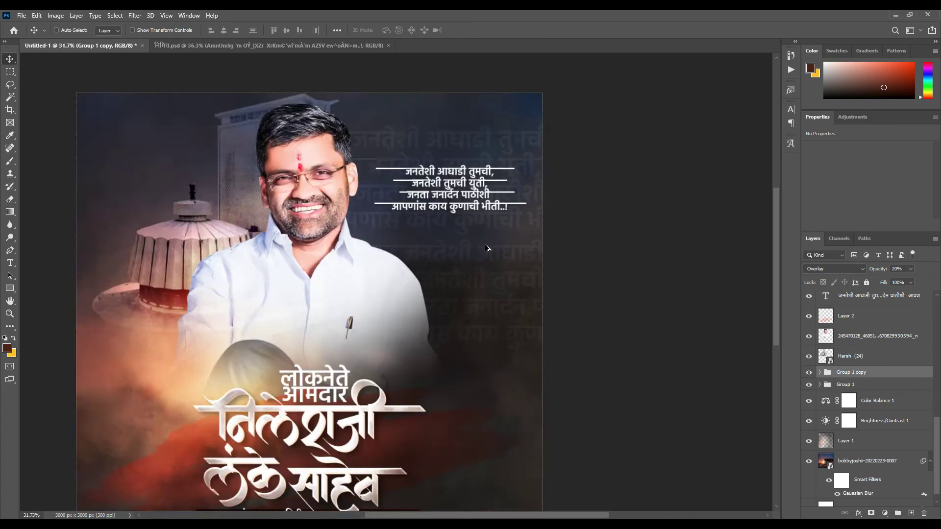
- Alt-drag another faint quote texture copy to the lower right, then select Color Balance 1
scroll(524, 286, up, 5)
scroll(608, 314, down, 5)
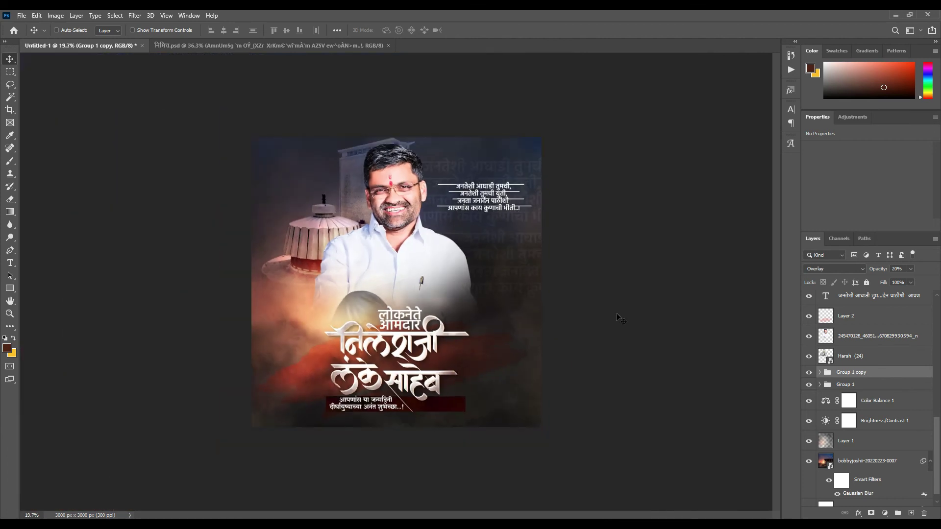
drag(274, 234, 321, 331)
scroll(396, 282, up, 2)
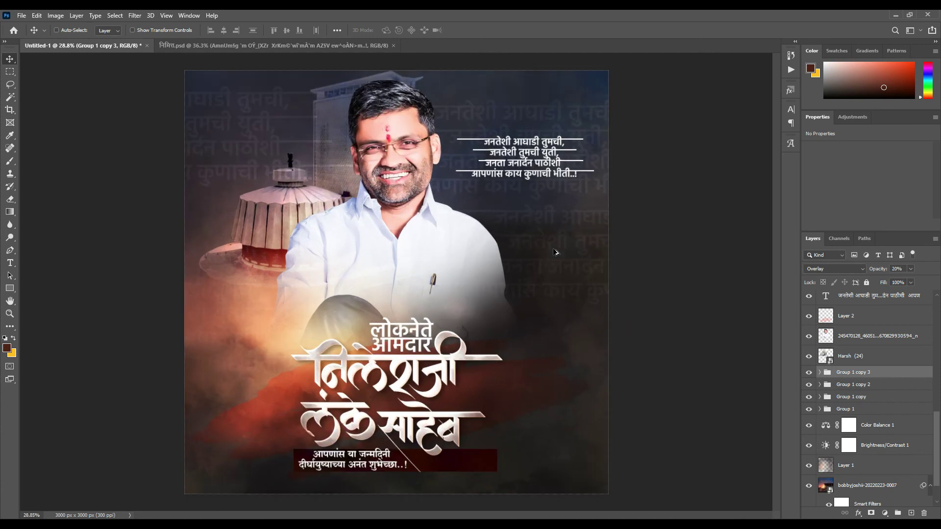
scroll(541, 226, down, 2)
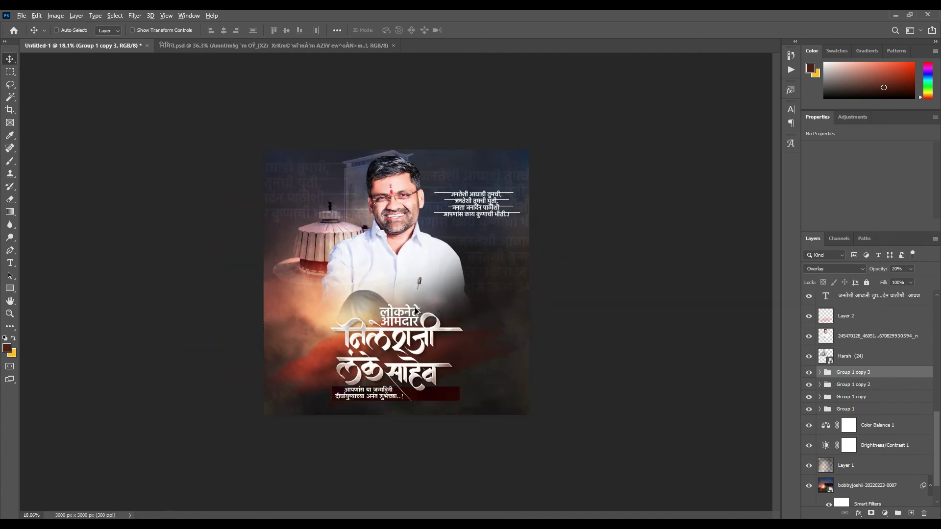
scroll(542, 226, up, 4)
scroll(441, 294, down, 2)
scroll(383, 367, down, 3)
scroll(383, 366, up, 3)
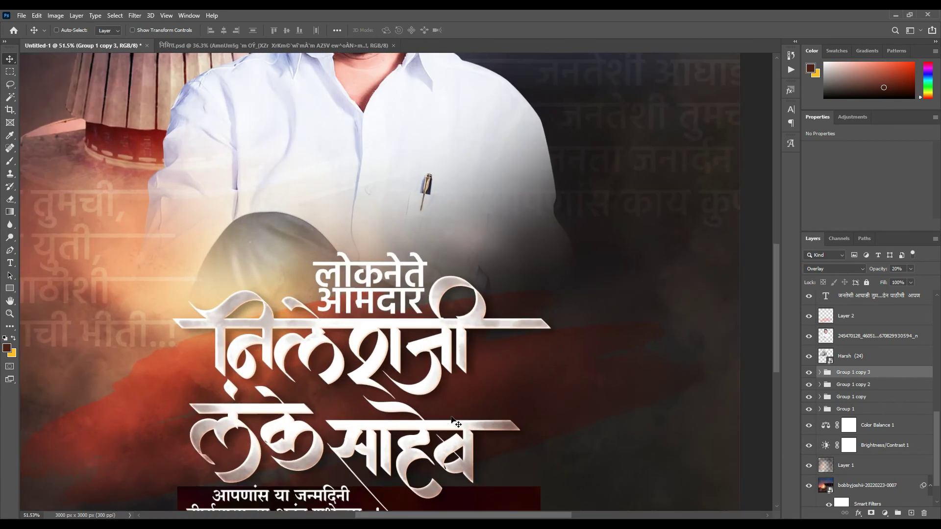
scroll(441, 319, down, 2)
scroll(490, 294, down, 4)
scroll(508, 256, up, 1)
scroll(508, 256, up, 2)
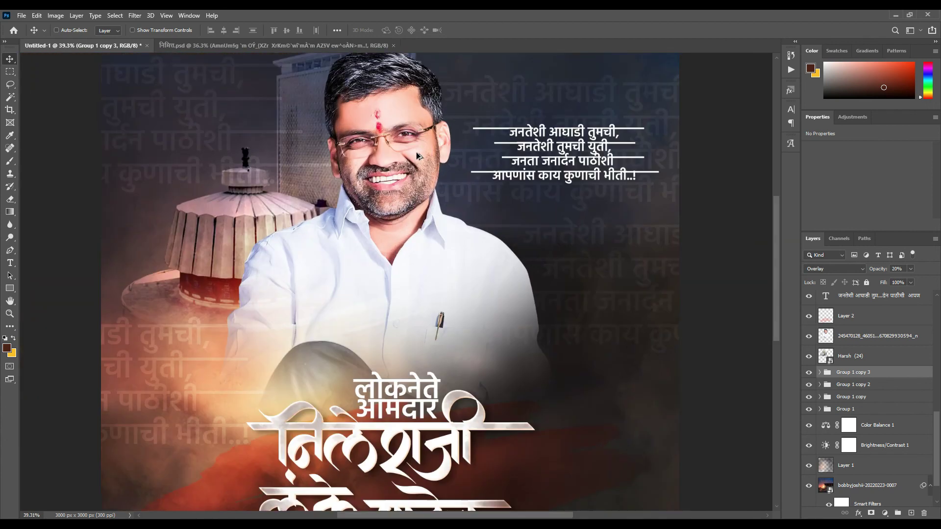
scroll(416, 152, up, 2)
scroll(432, 206, down, 3)
scroll(447, 251, down, 1)
scroll(447, 251, down, 2)
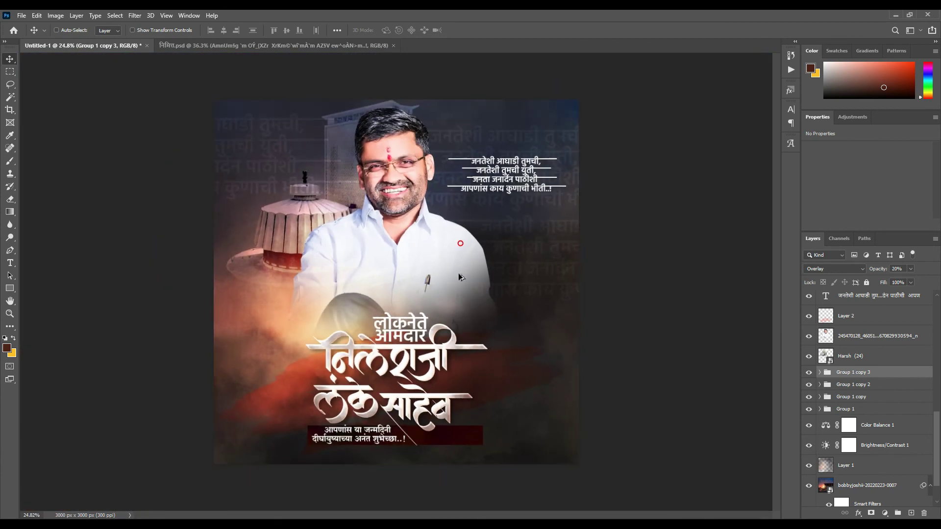
scroll(888, 402, down, 2)
click(871, 388)
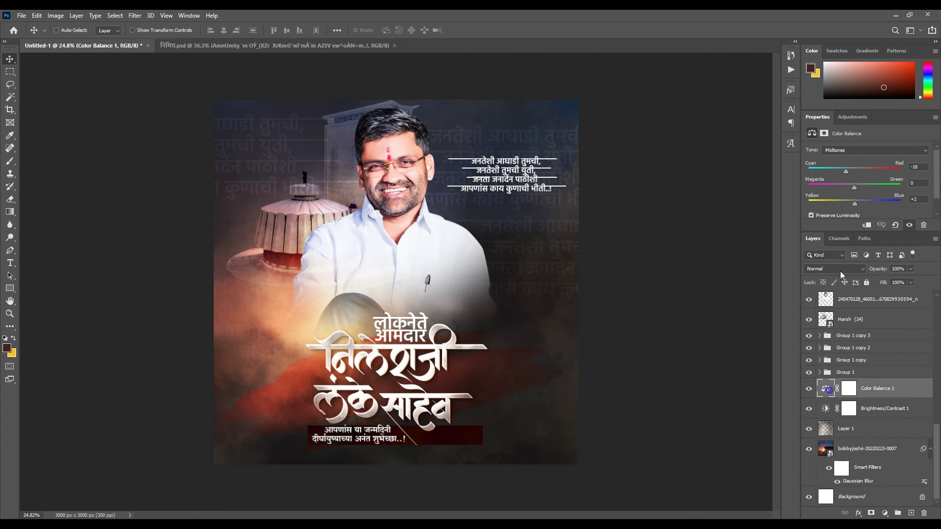
- Move Color Balance 1's Yellow–Blue and Cyan–Red sliders to pull the tint away from red
drag(856, 204, 866, 205)
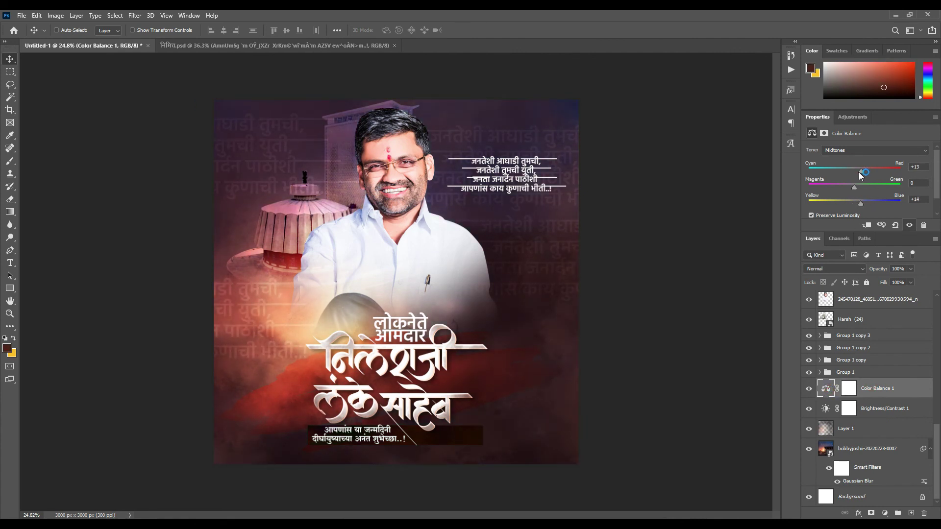
click(839, 171)
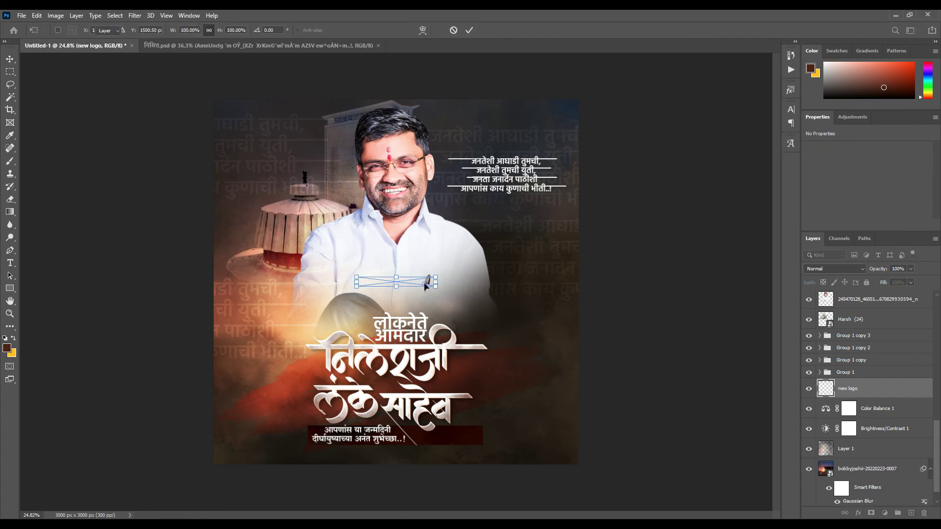
- Place the logo in the top-right corner with its layer at the top of the stack
key(Return)
drag(420, 290, 551, 125)
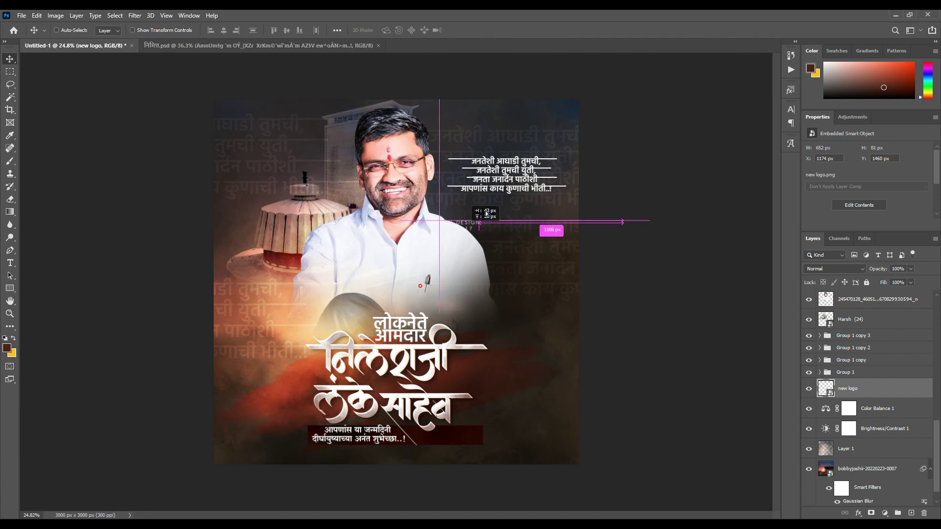
drag(885, 396, 850, 279)
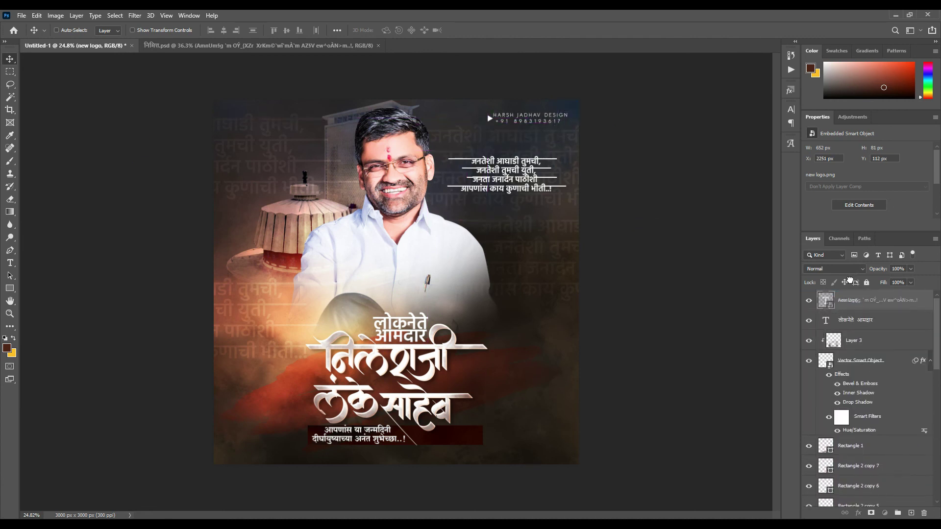
drag(850, 280, 853, 294)
scroll(599, 107, up, 3)
drag(599, 106, 343, 187)
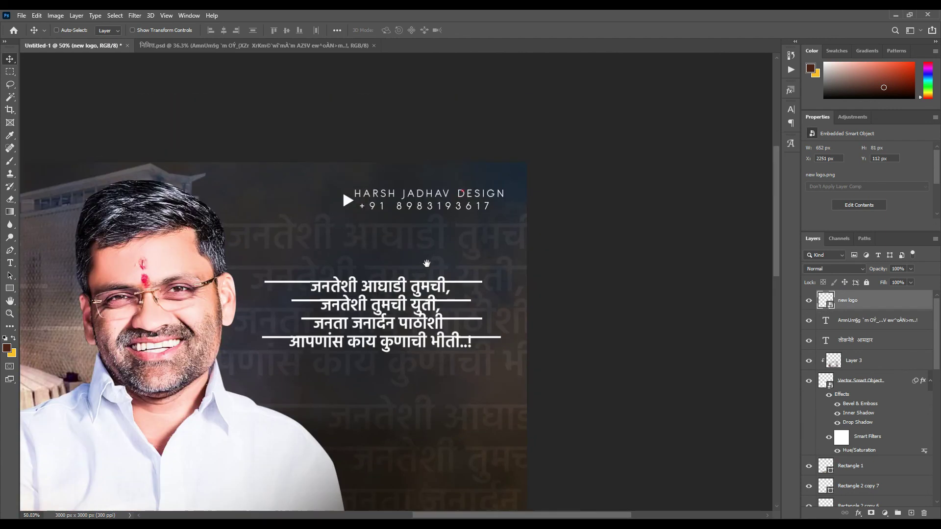
key(ctrl+t)
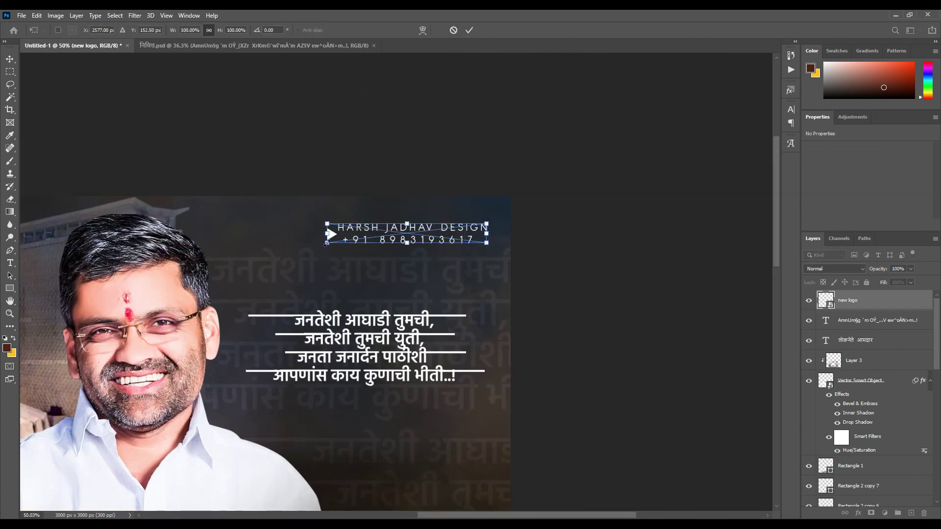
drag(327, 242, 345, 225)
key(Return)
- Alt-drag a logo copy to the bottom-left and set its opacity to 15%
scroll(463, 231, down, 1)
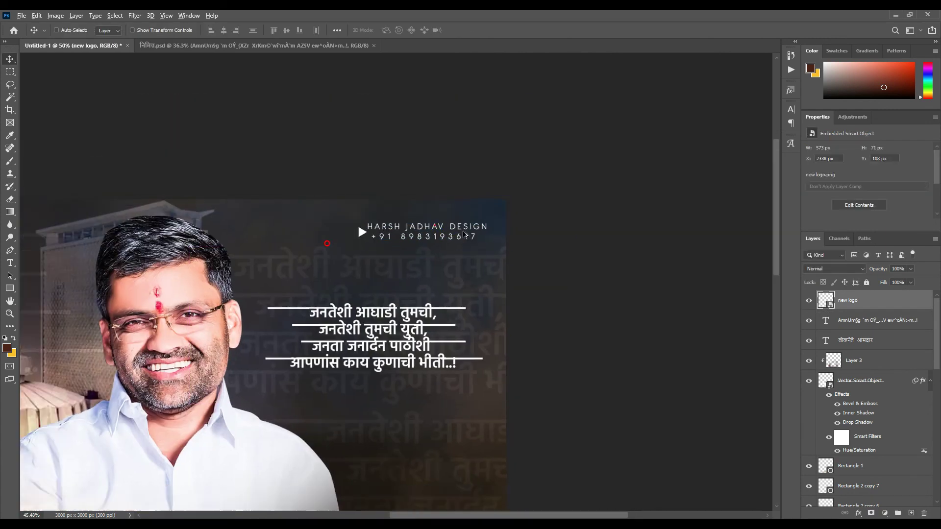
scroll(464, 233, down, 5)
mouse_move(565, 111)
mouse_down()
mouse_move(318, 431)
mouse_move(320, 406)
mouse_up()
drag(874, 269, 836, 278)
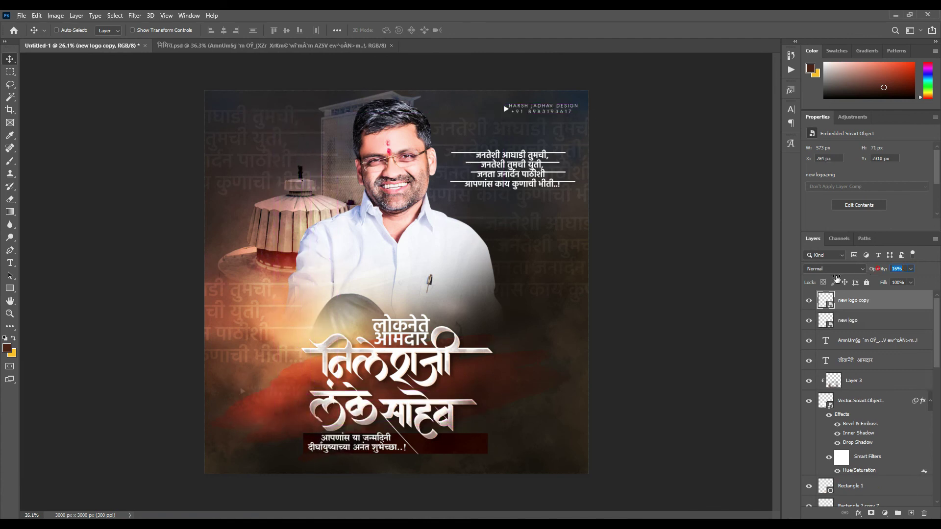
text(15)
drag(299, 443, 295, 442)
scroll(516, 244, down, 3)
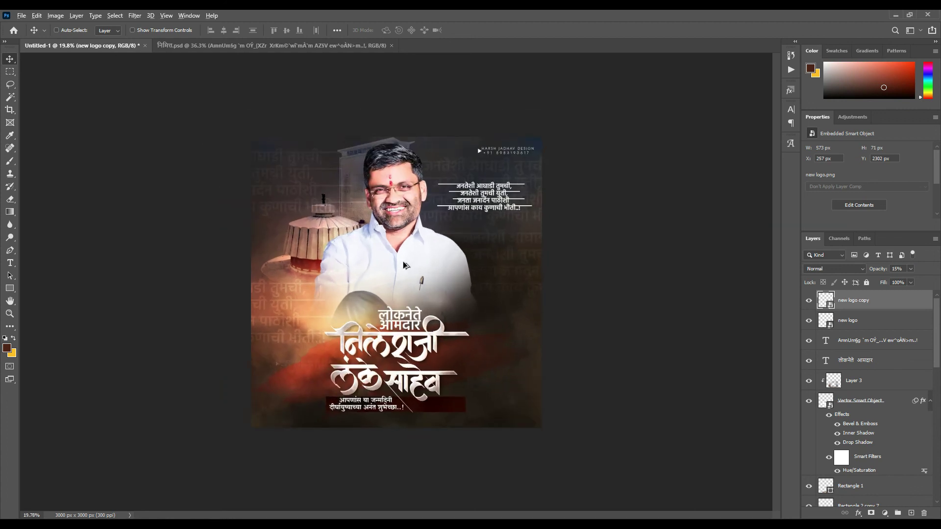
scroll(403, 265, up, 3)
scroll(490, 294, down, 2)
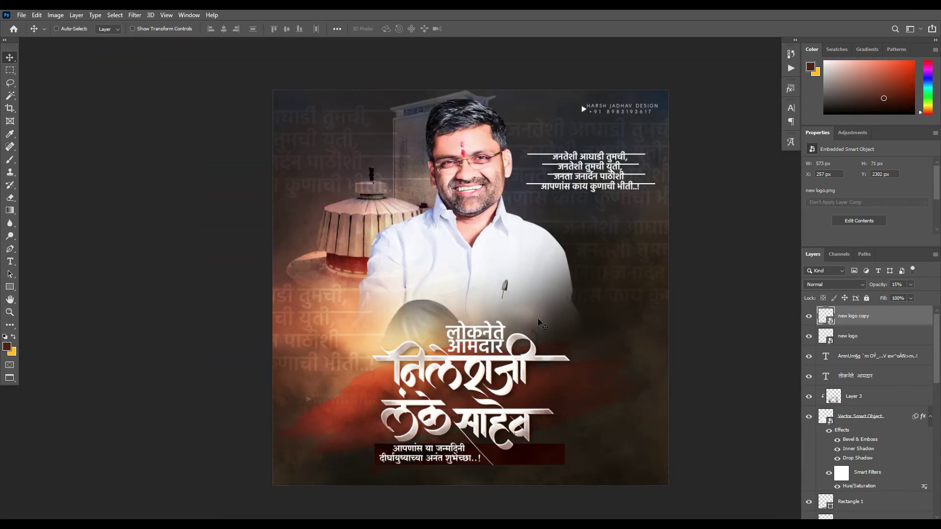
- View the poster in Full Screen Mode, zooming and panning over the title and greeting banner
key(f)
key(f)
scroll(543, 311, up, 3)
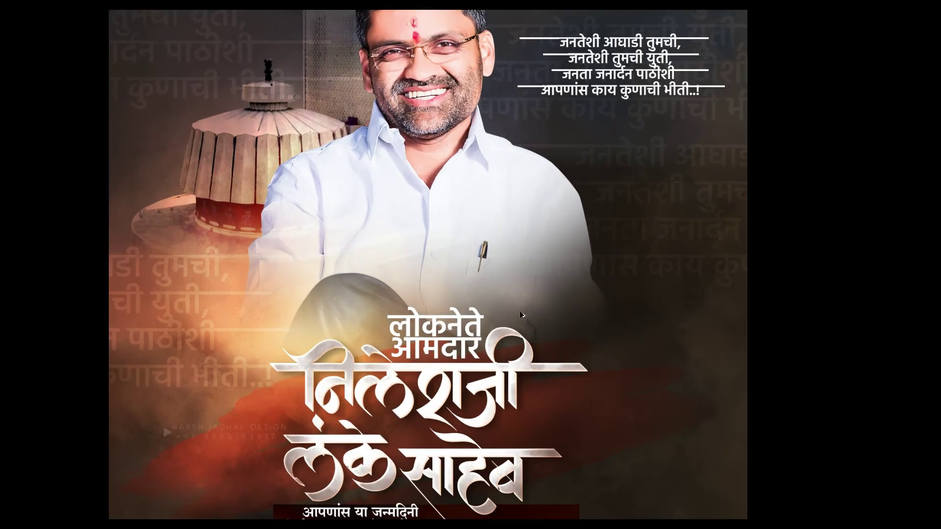
scroll(450, 431, up, 3)
drag(505, 379, 550, 235)
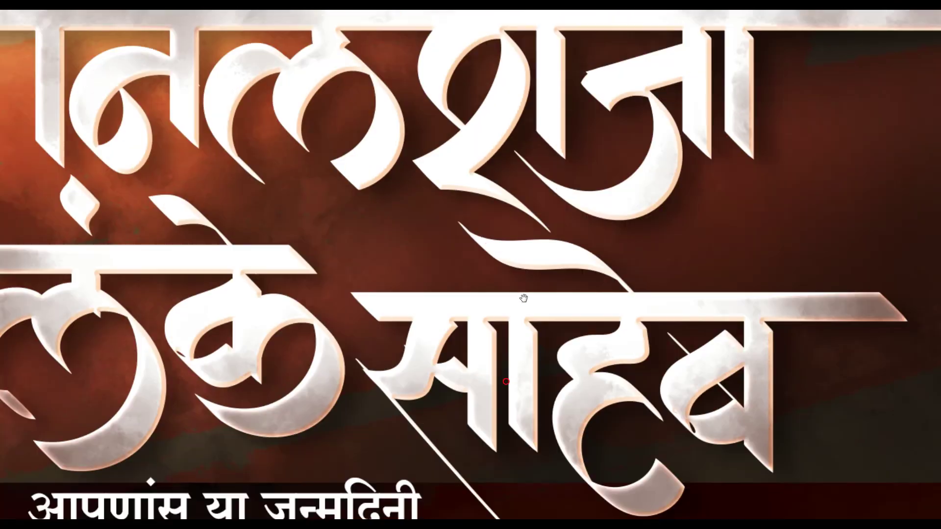
scroll(549, 235, down, 2)
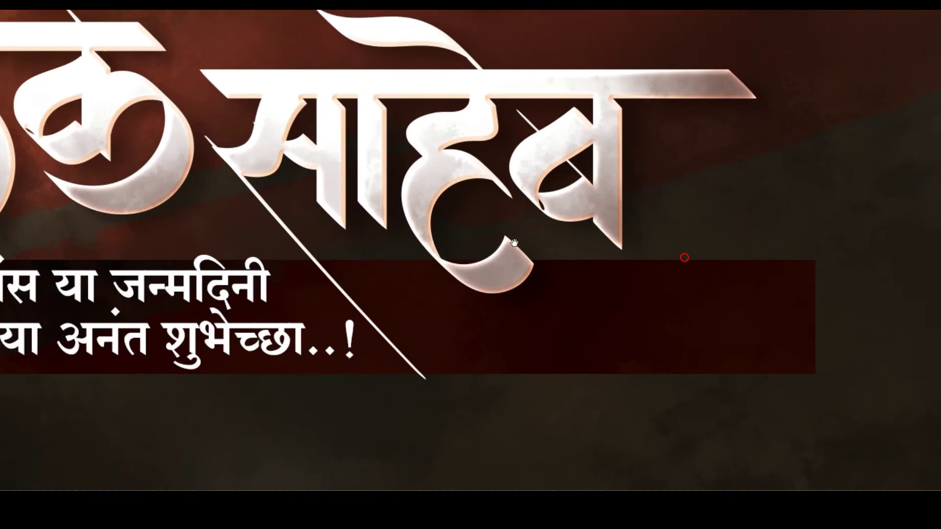
scroll(515, 247, down, 2)
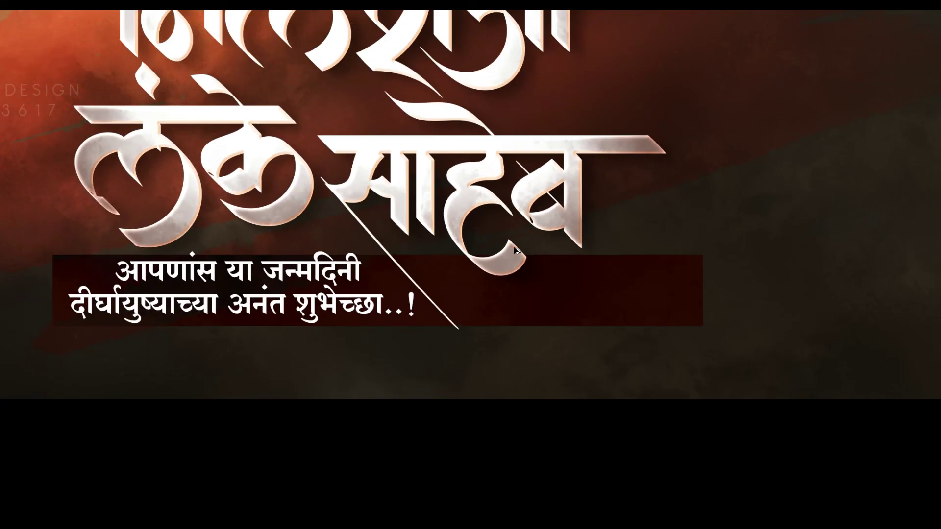
scroll(513, 248, down, 2)
scroll(500, 225, down, 2)
scroll(490, 201, down, 1)
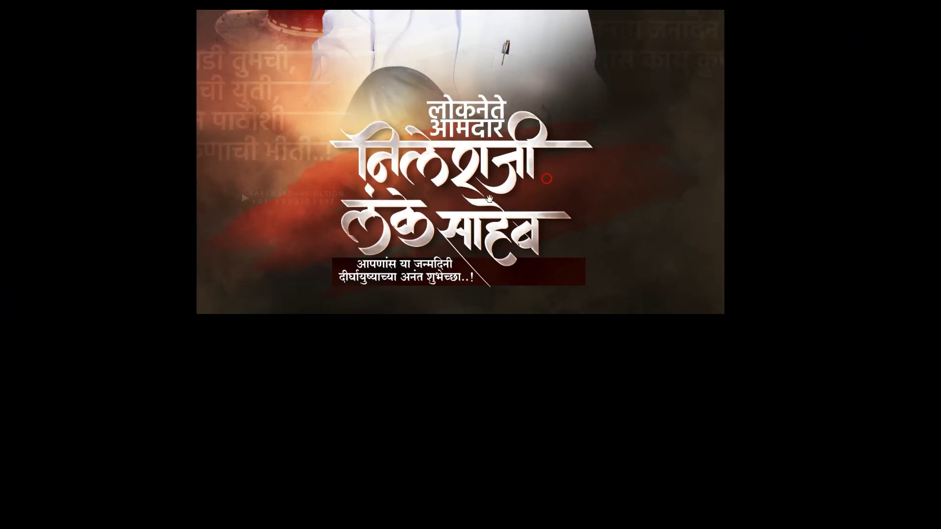
scroll(489, 199, up, 5)
scroll(489, 198, up, 1)
scroll(361, 255, up, 2)
scroll(362, 255, up, 1)
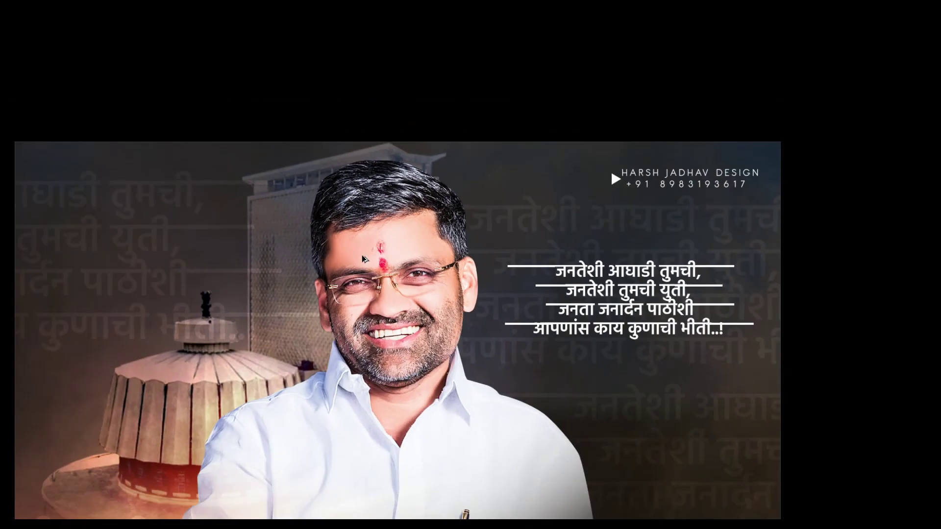